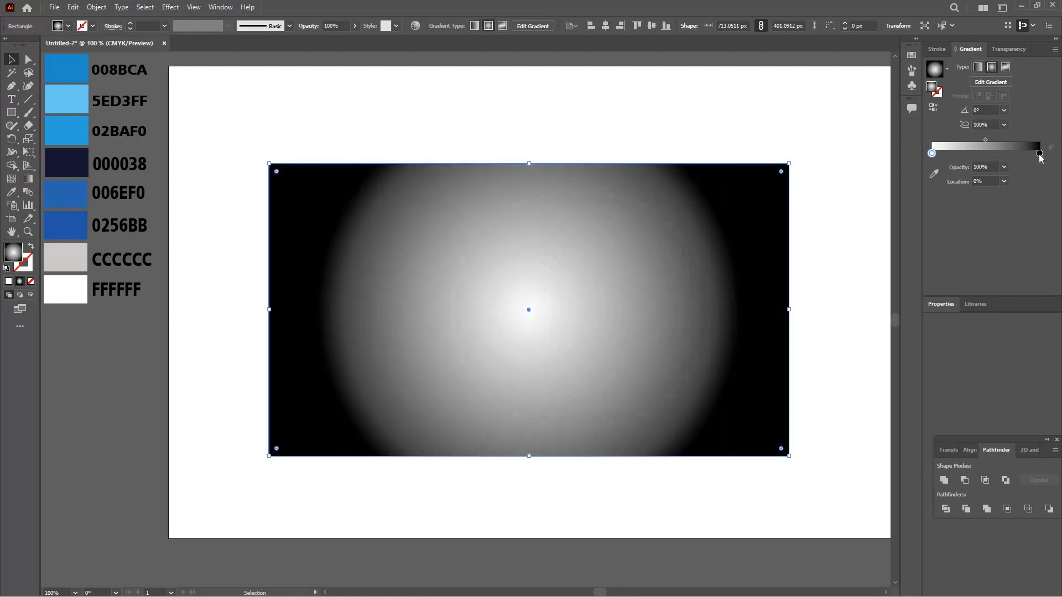
# Switch the rectangle's outer gradient stop to RGB and sample its colour from the 006EF0 swatch
pyautogui.click(1039, 153)
pyautogui.doubleClick(1039, 154)
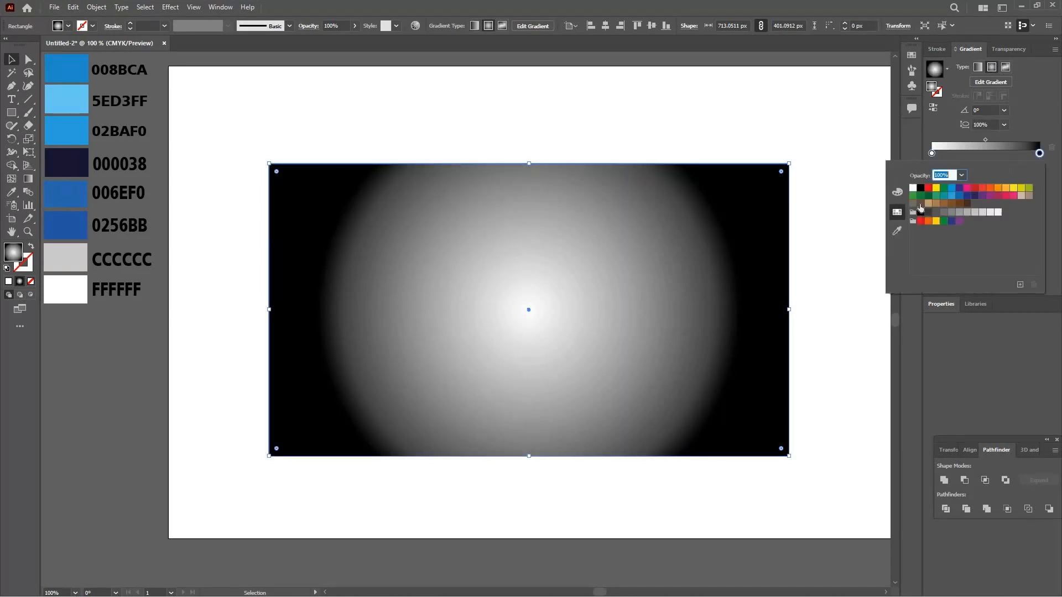
pyautogui.click(898, 192)
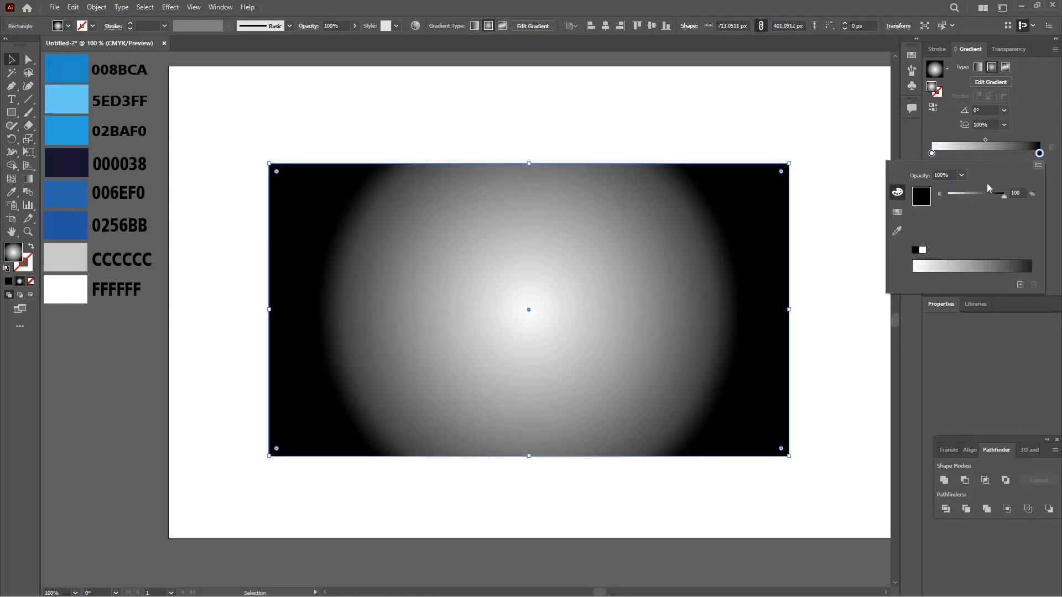
pyautogui.click(1038, 166)
pyautogui.click(968, 181)
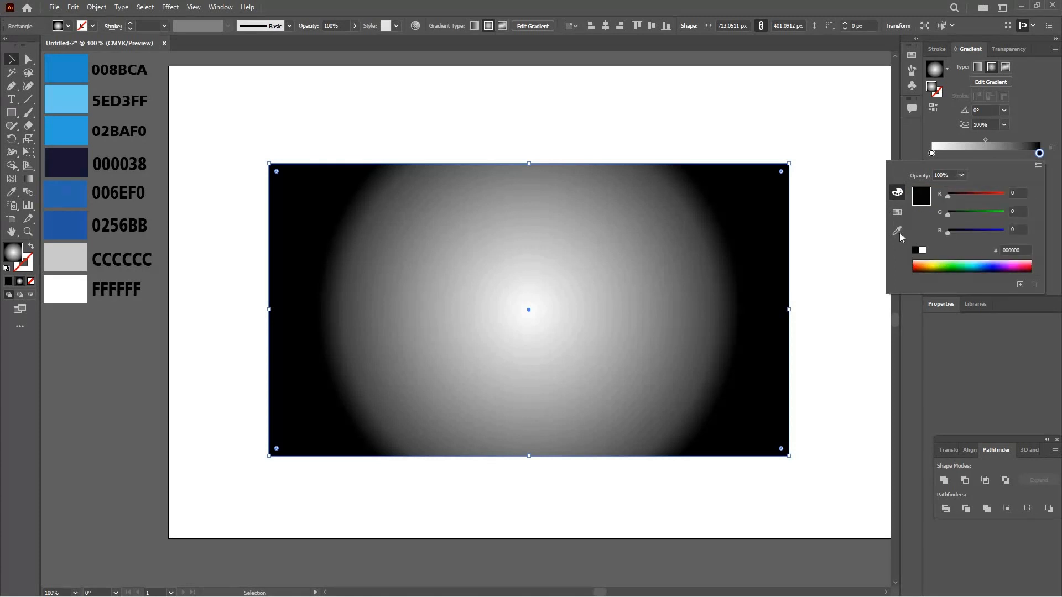
pyautogui.click(898, 233)
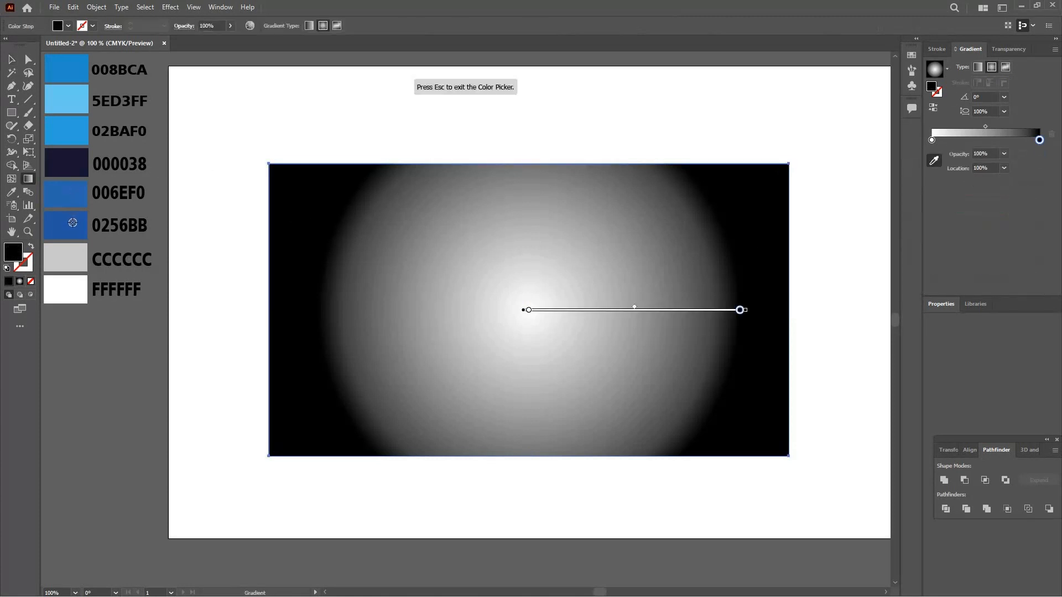
pyautogui.click(78, 186)
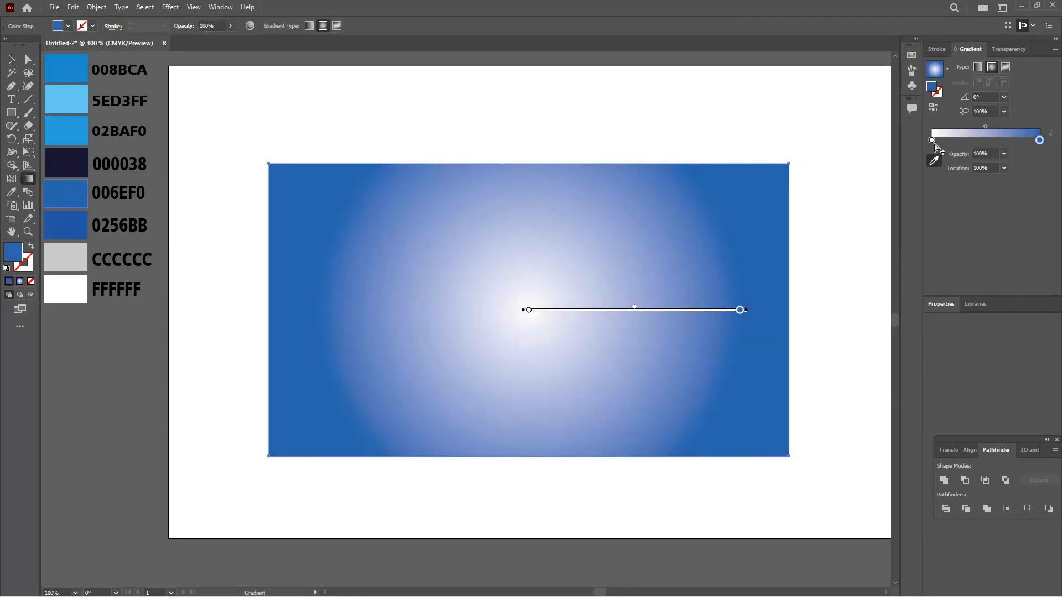
# Switch the gradient's centre stop to RGB and sample its colour from the light blue 5ED3FF swatch
pyautogui.click(933, 140)
pyautogui.doubleClick(933, 140)
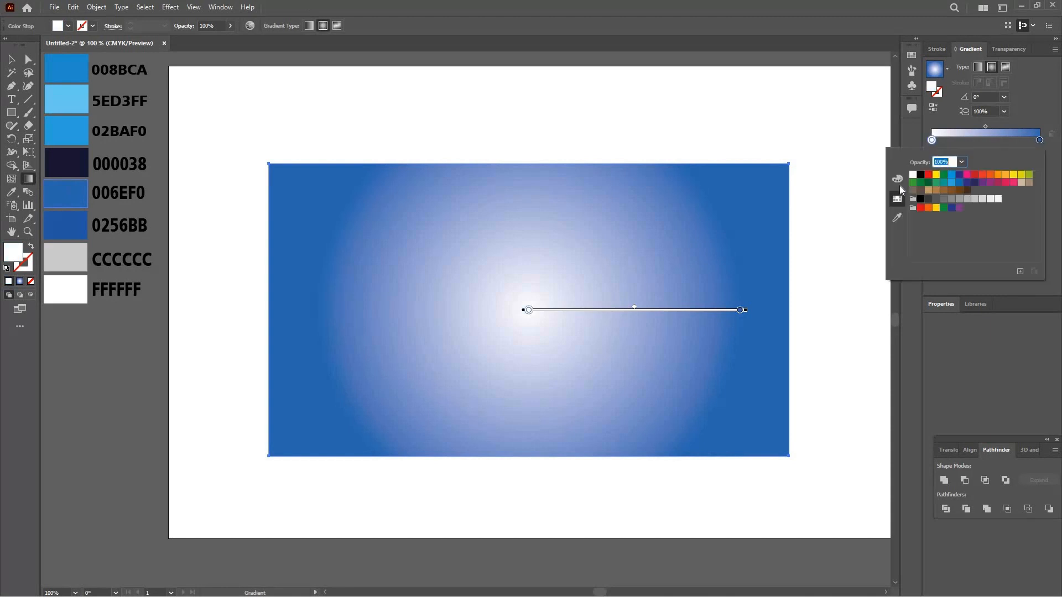
pyautogui.click(898, 180)
pyautogui.click(1040, 153)
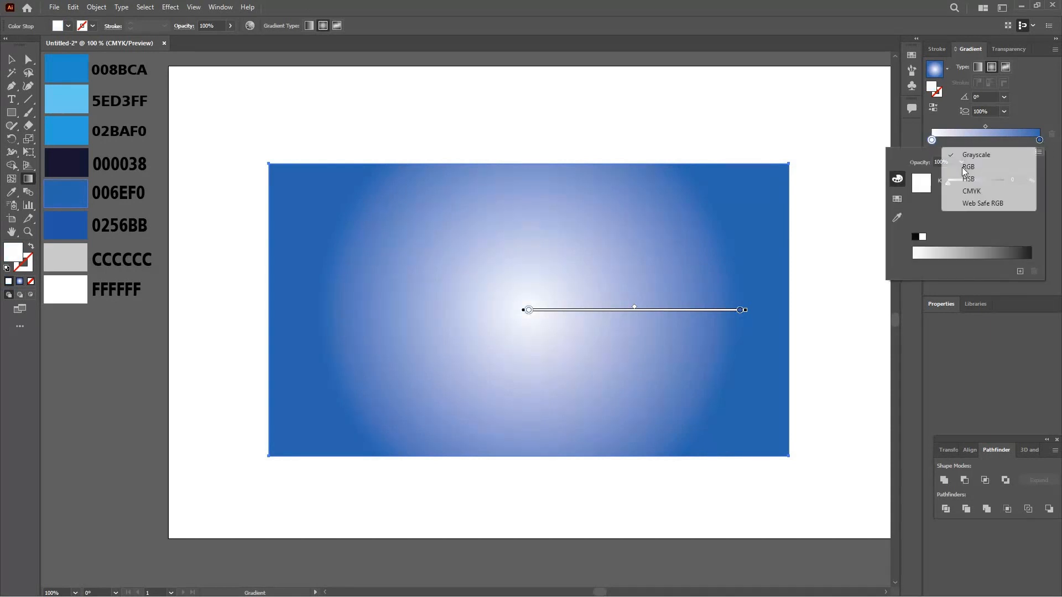
pyautogui.click(969, 167)
pyautogui.click(897, 217)
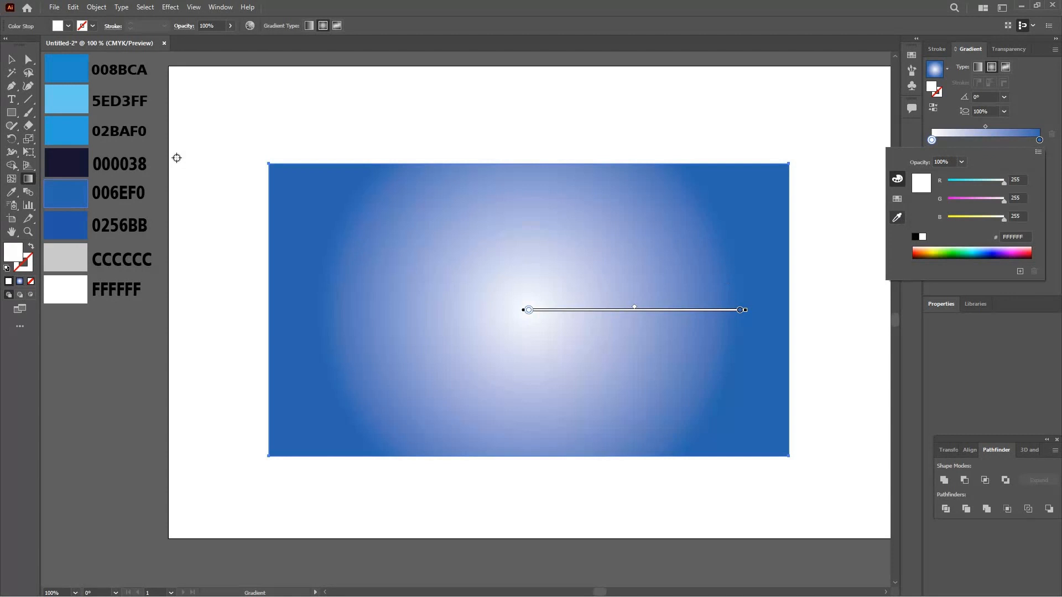
pyautogui.click(67, 125)
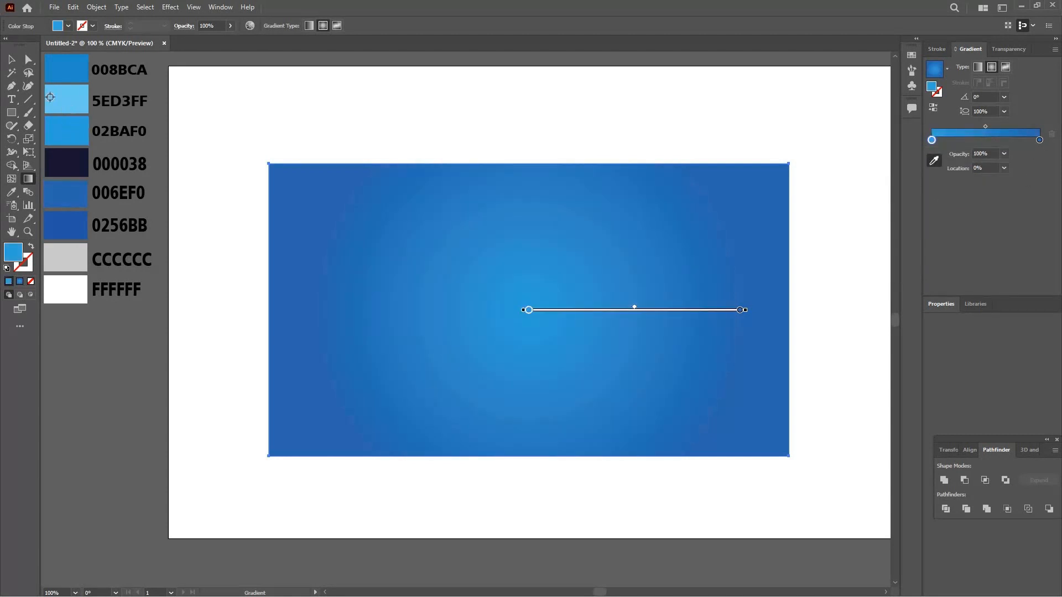
pyautogui.click(67, 106)
pyautogui.click(12, 59)
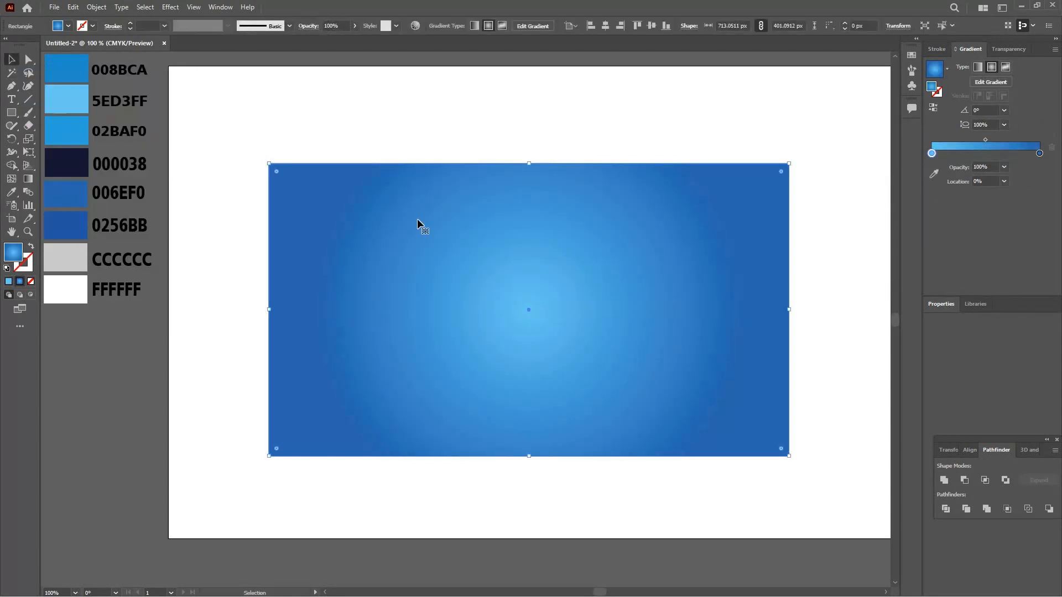
# Extend the radial gradient outward so its end stop lies just beyond the rectangle's right edge
pyautogui.click(28, 179)
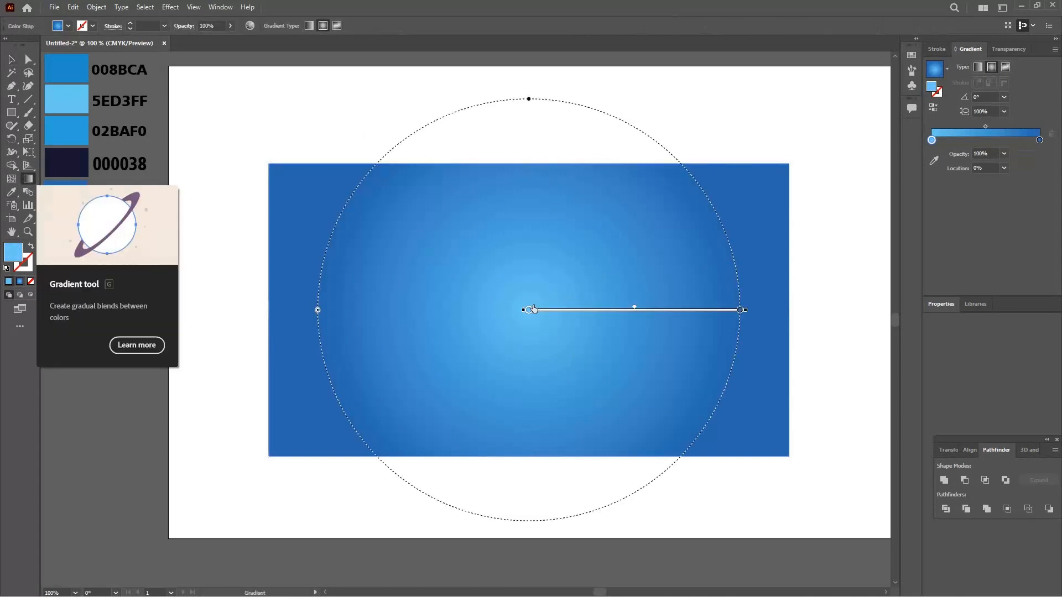
pyautogui.moveTo(741, 310)
pyautogui.mouseDown()
pyautogui.moveTo(818, 322)
pyautogui.moveTo(810, 317)
pyautogui.mouseUp()
pyautogui.click(203, 154)
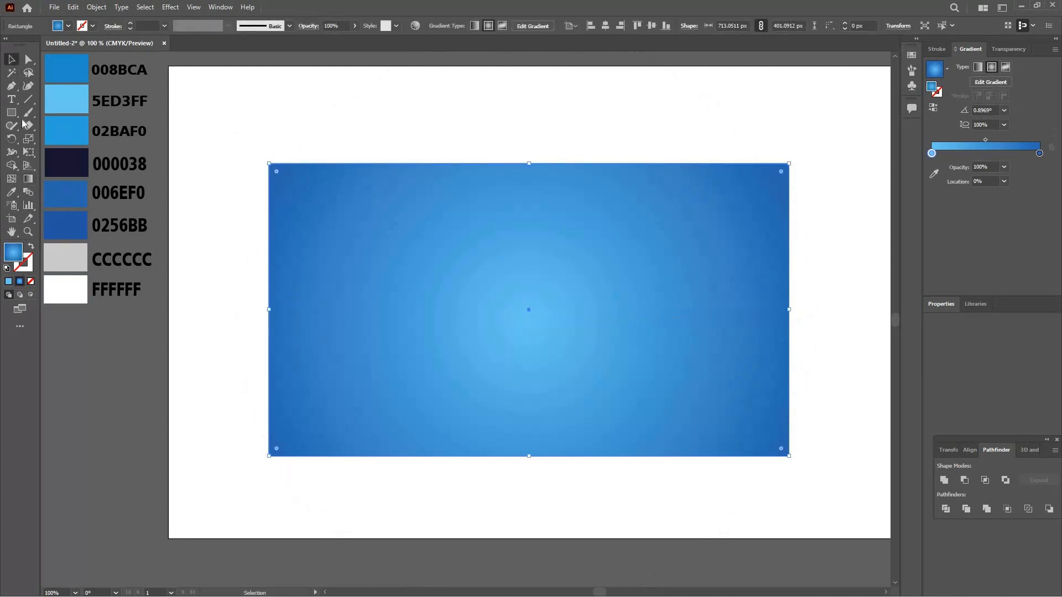
# Add the point text "GOOD!" in Showcard Gothic on the blue rectangle
pyautogui.click(11, 99)
pyautogui.click(423, 248)
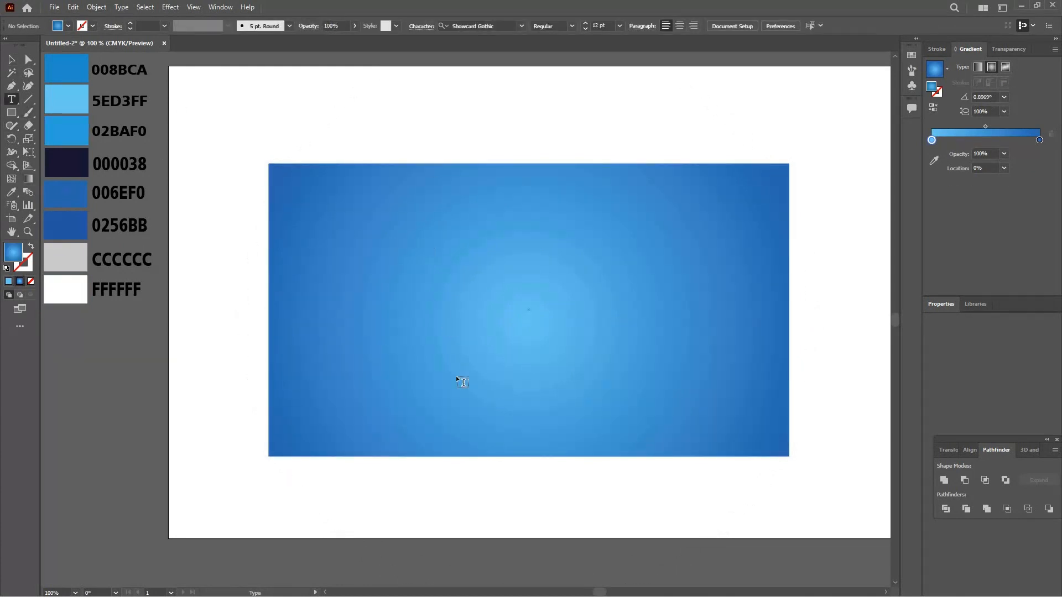
pyautogui.write('GOO')
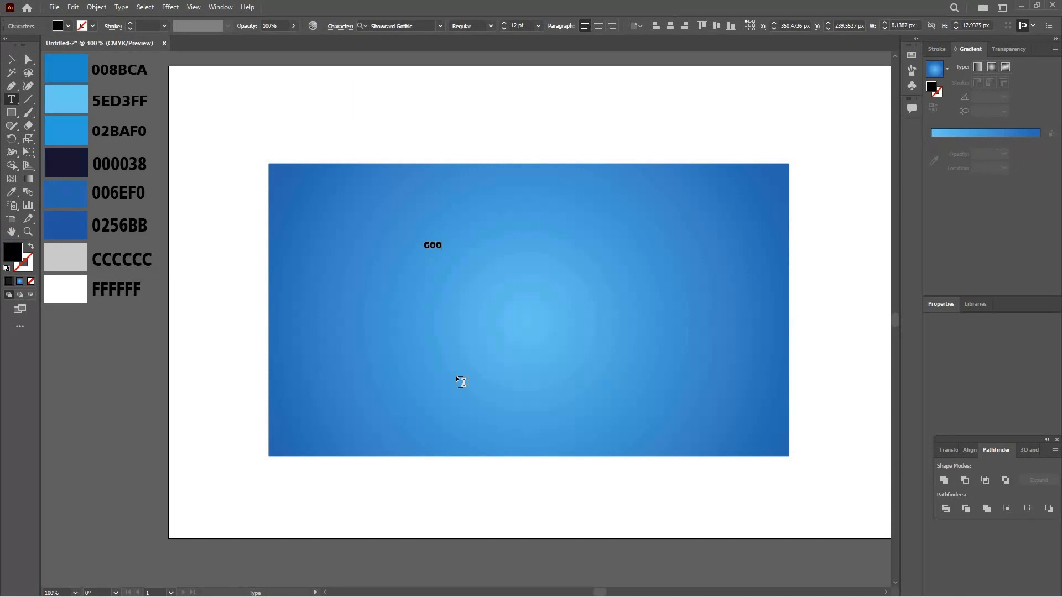
pyautogui.write('D!')
pyautogui.click(12, 62)
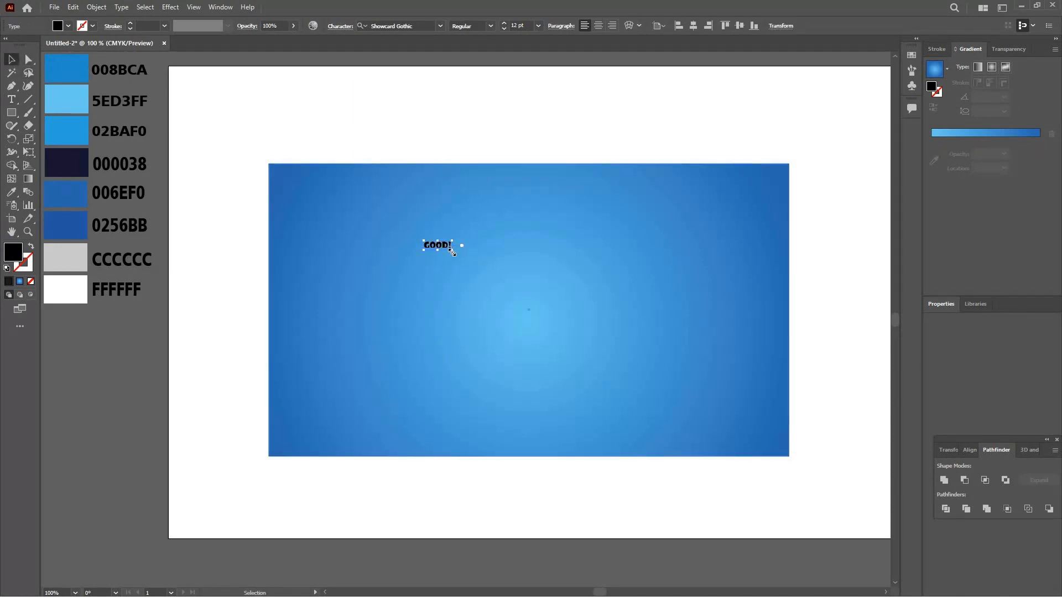
# Enlarge the "GOOD!" text to about 168 pt and position it around the middle of the rectangle
pyautogui.moveTo(537, 379); pyautogui.dragTo(756, 354)
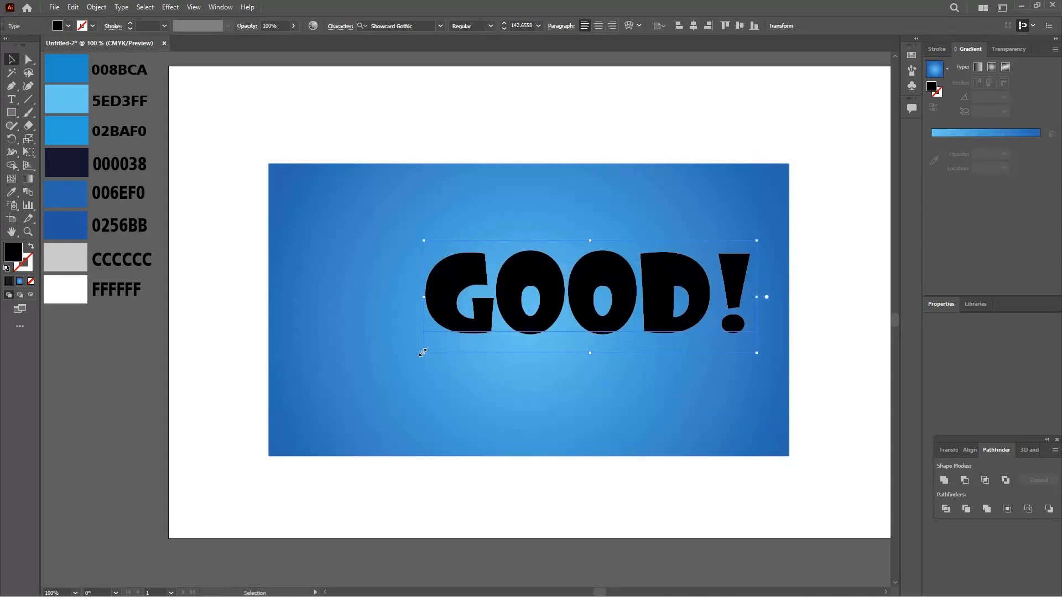
pyautogui.moveTo(424, 354); pyautogui.dragTo(331, 413)
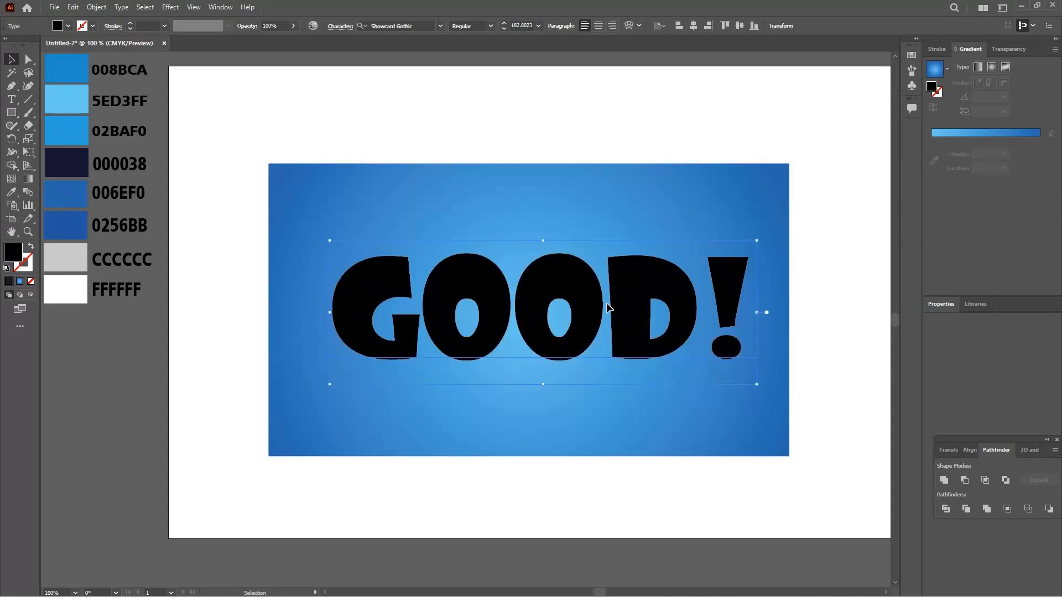
pyautogui.moveTo(756, 387); pyautogui.dragTo(725, 374)
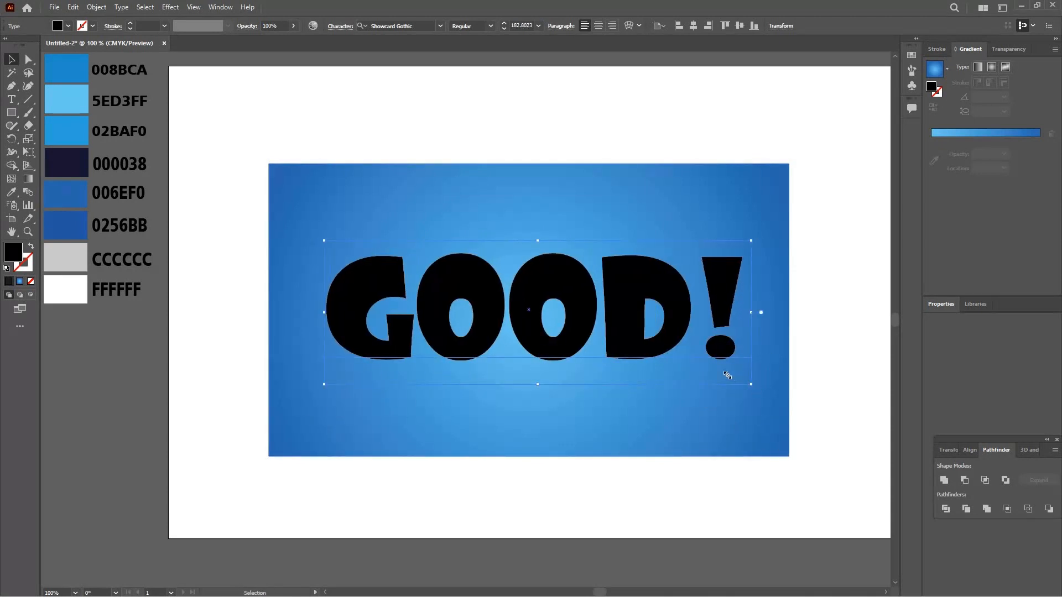
pyautogui.moveTo(612, 337); pyautogui.dragTo(615, 334)
# Remove the text's own character fill and add a new white FFFFFF fill as an appearance attribute
pyautogui.click(219, 8)
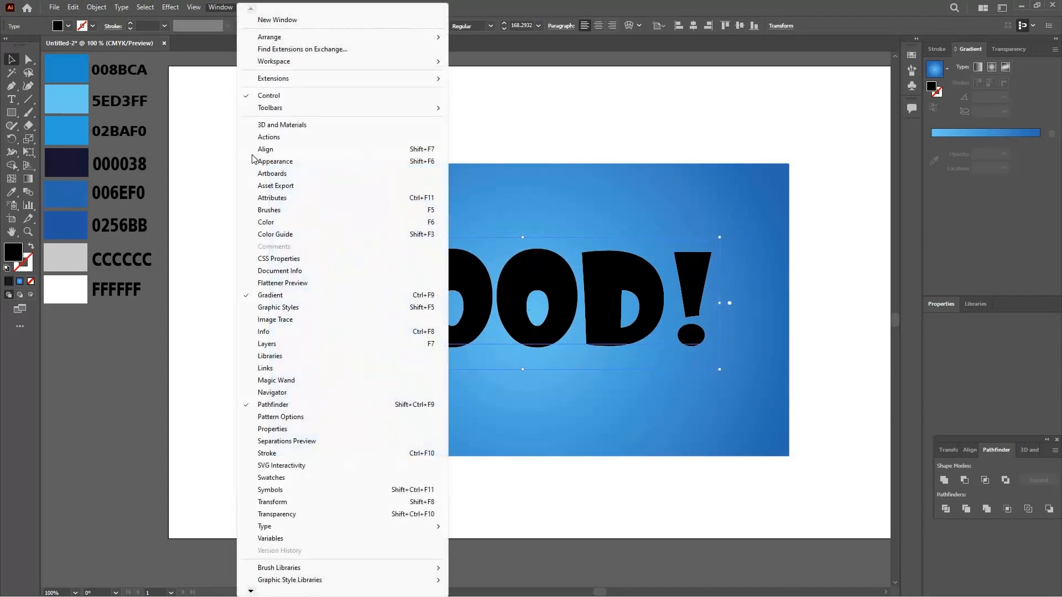
pyautogui.click(275, 161)
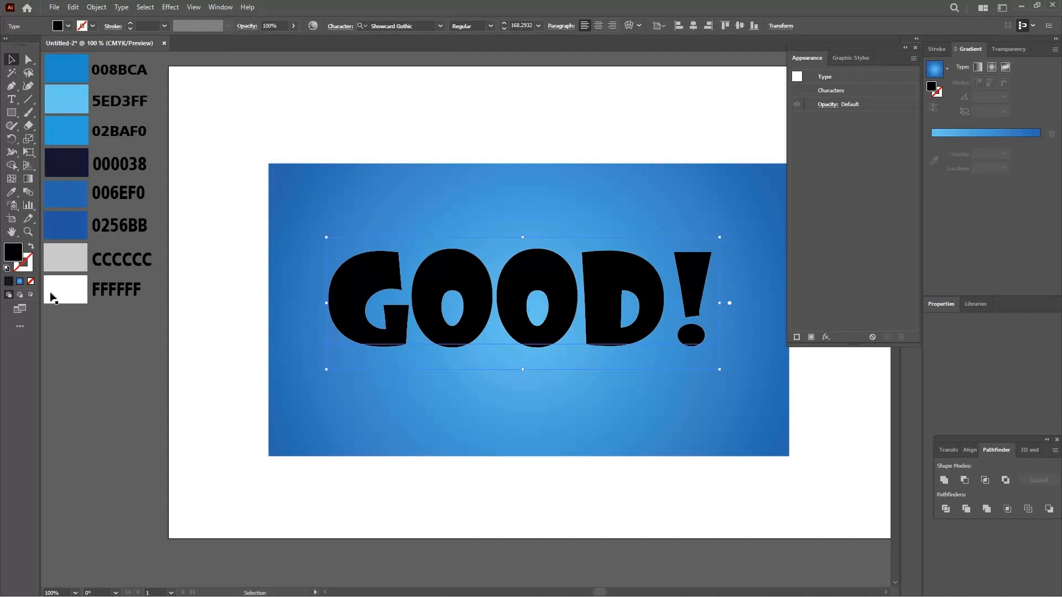
pyautogui.click(30, 282)
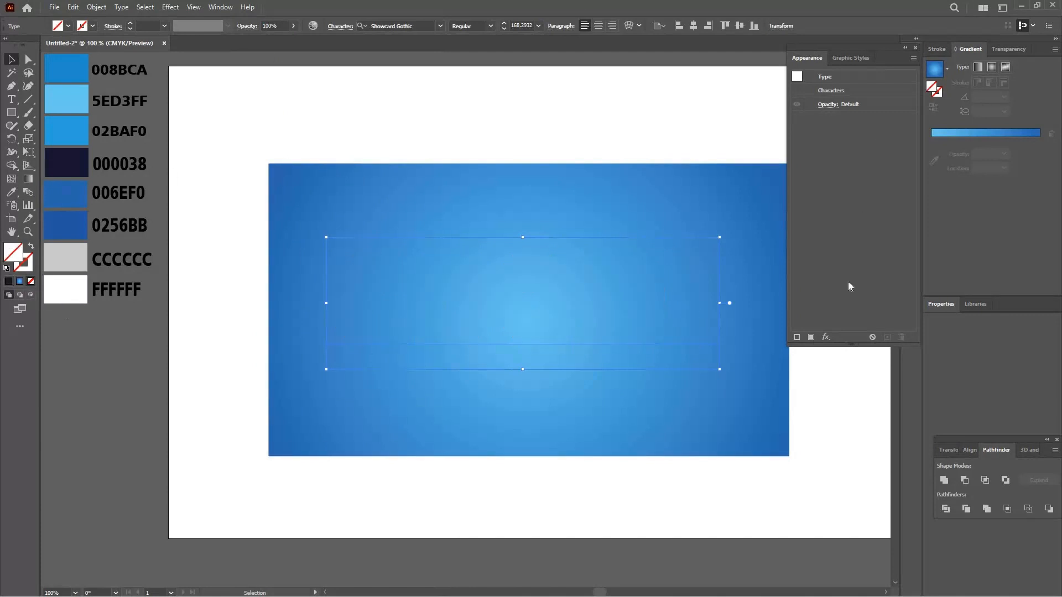
pyautogui.click(811, 338)
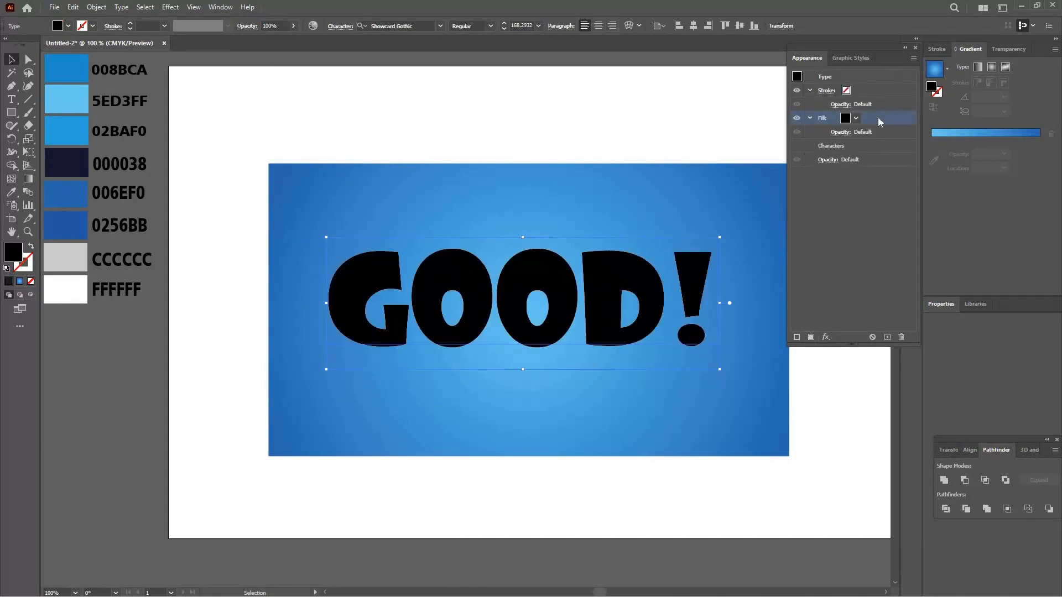
pyautogui.keyDown('shift'); pyautogui.click(845, 118); pyautogui.keyUp('shift')
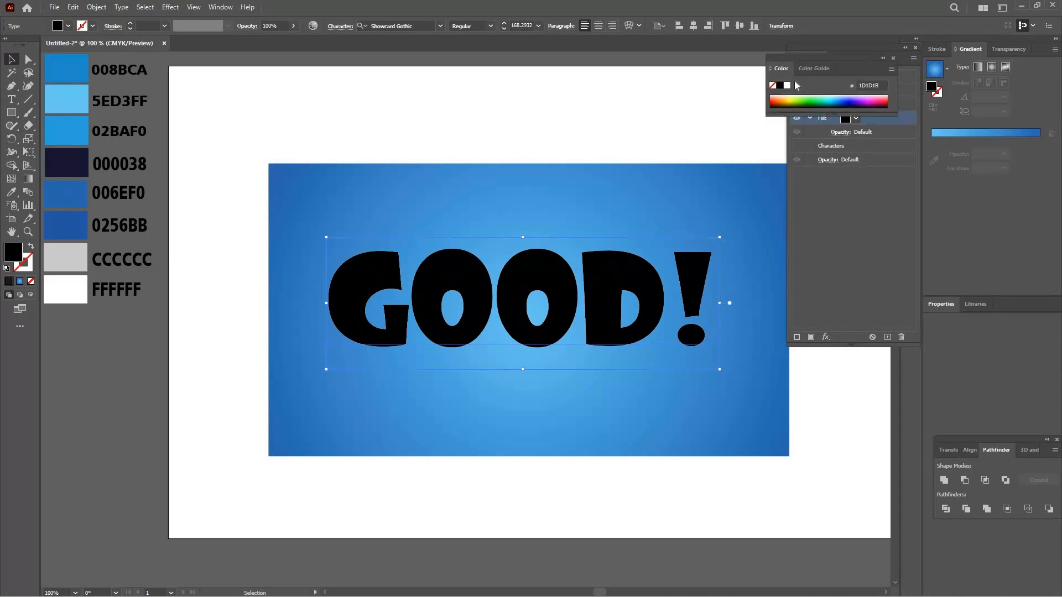
# Duplicate the text's white fill and place the copy, recoloured to CCCCCC, beneath the white one
pyautogui.click(887, 337)
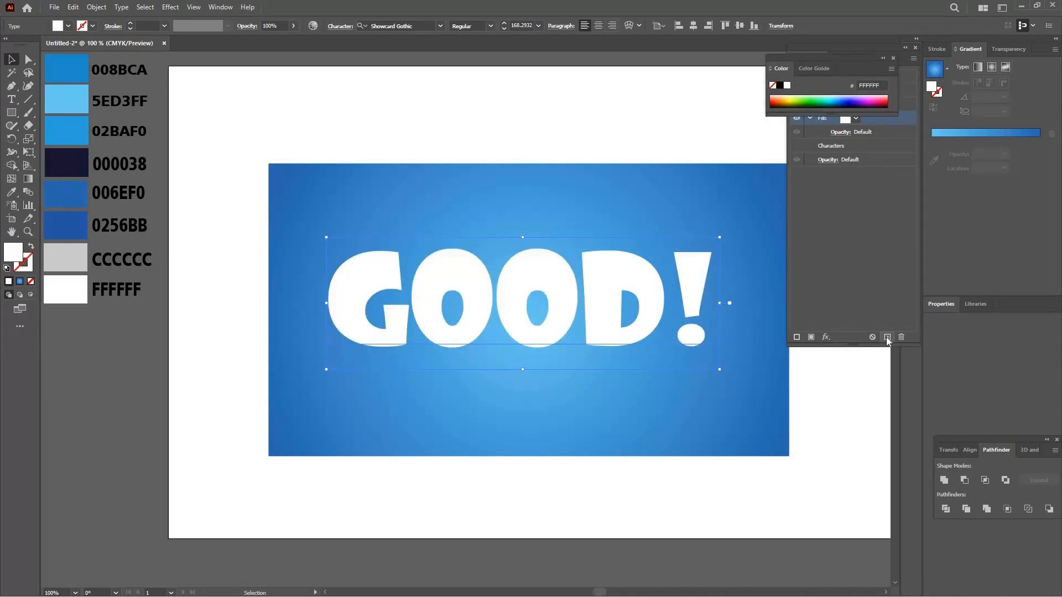
pyautogui.click(887, 337)
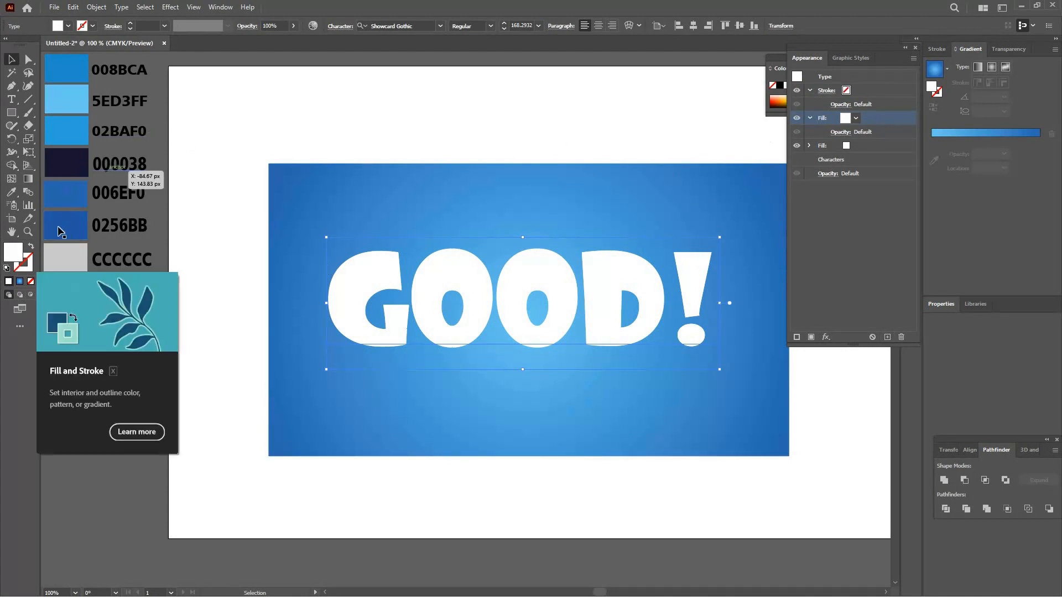
pyautogui.doubleClick(13, 253)
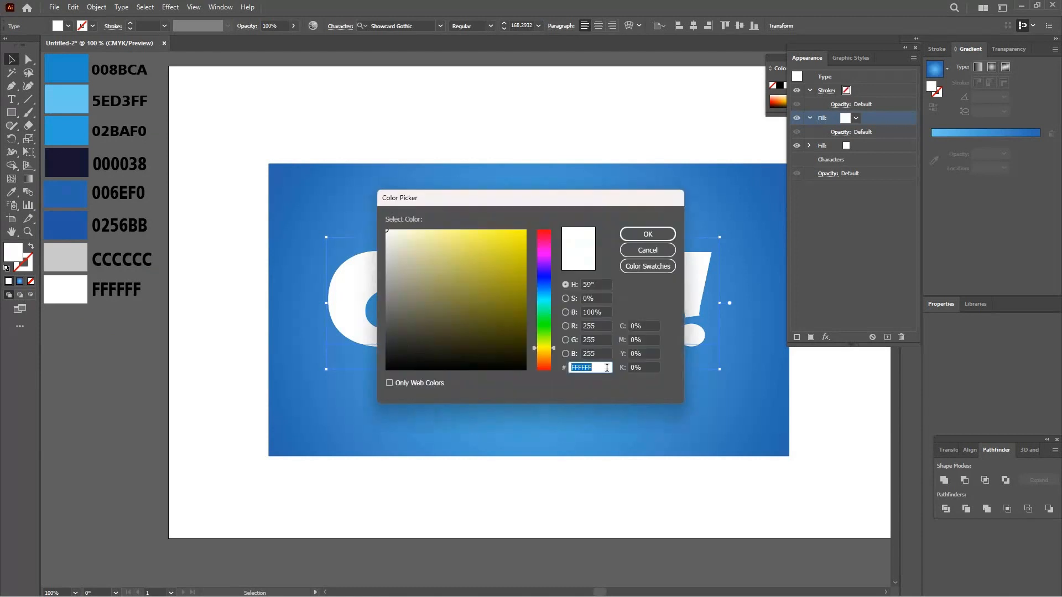
pyautogui.write('CCCCCC')
pyautogui.click(648, 234)
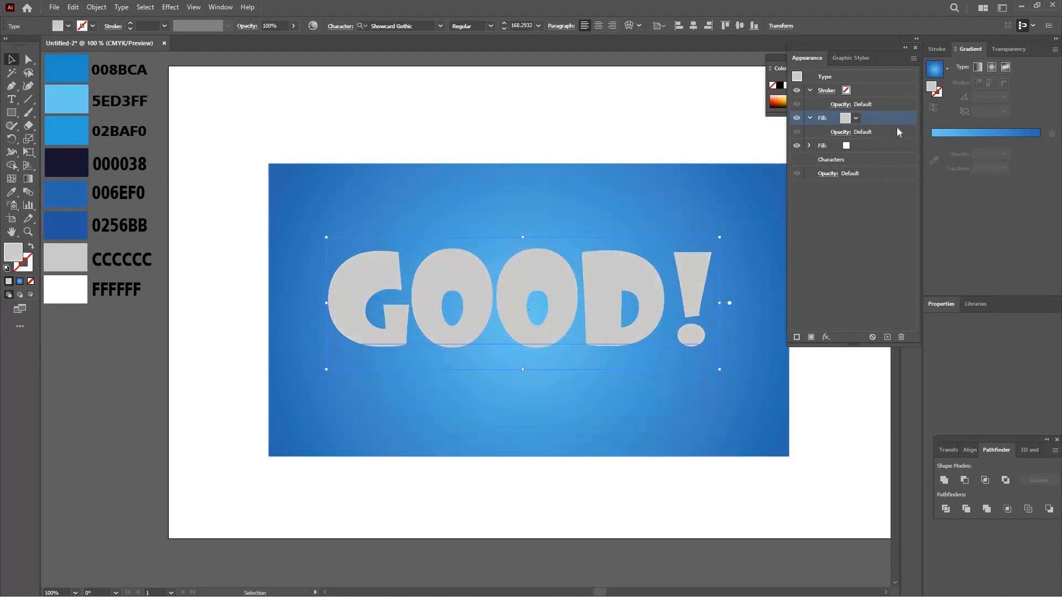
pyautogui.moveTo(892, 115); pyautogui.dragTo(879, 150)
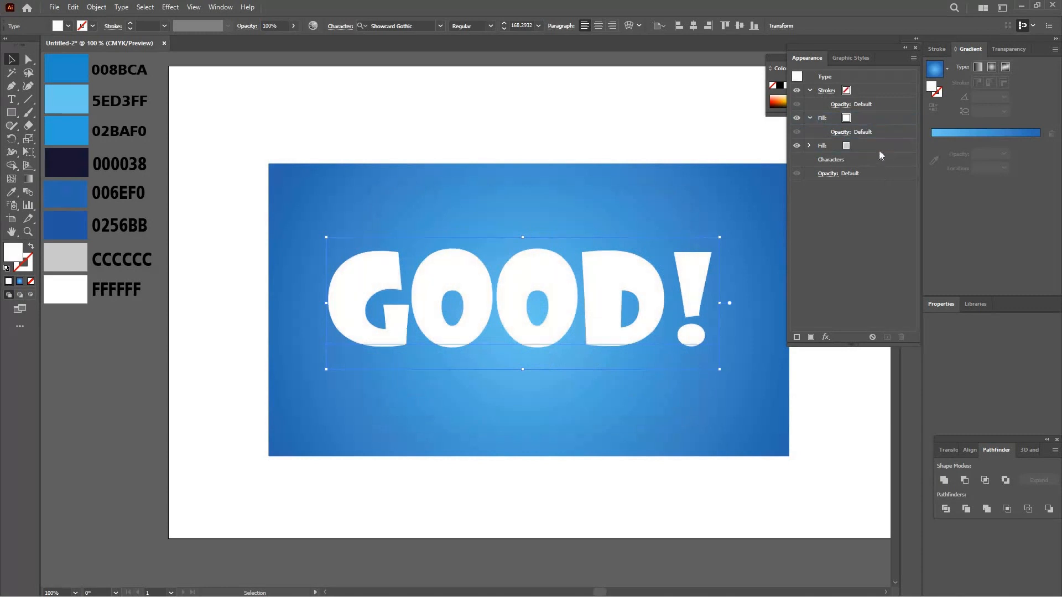
# Add a Transform effect to the grey fill with 99.9% horizontal scale and a 0.3 px vertical move
pyautogui.click(867, 145)
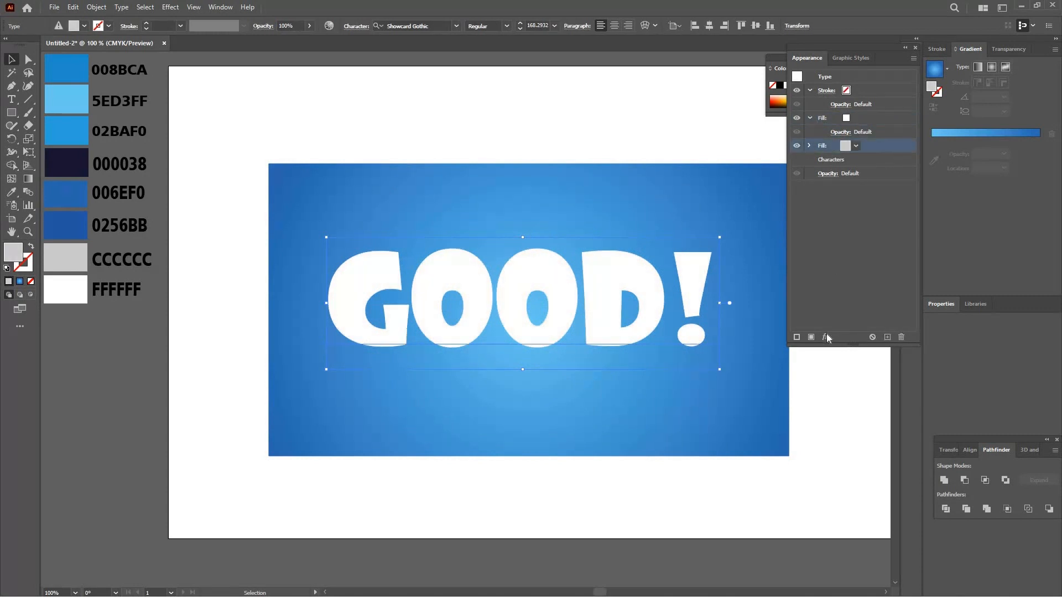
pyautogui.click(827, 336)
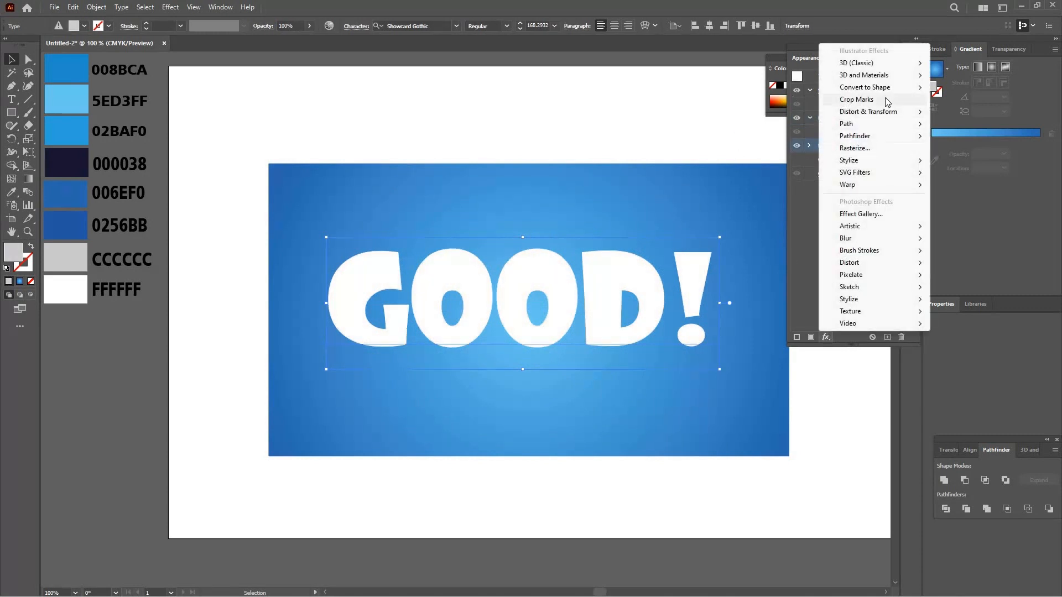
pyautogui.moveTo(896, 112)
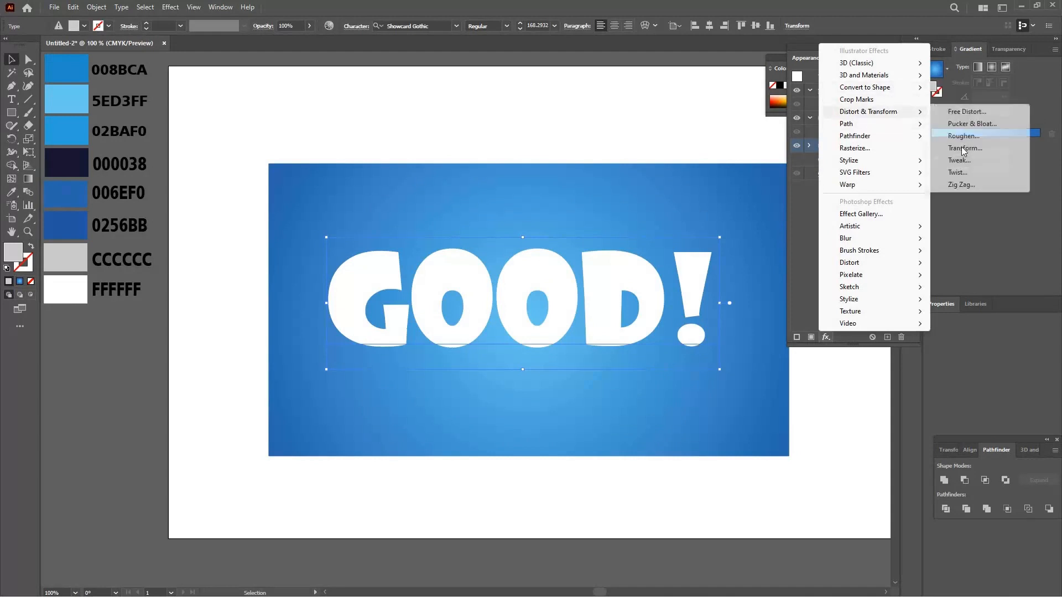
pyautogui.click(964, 148)
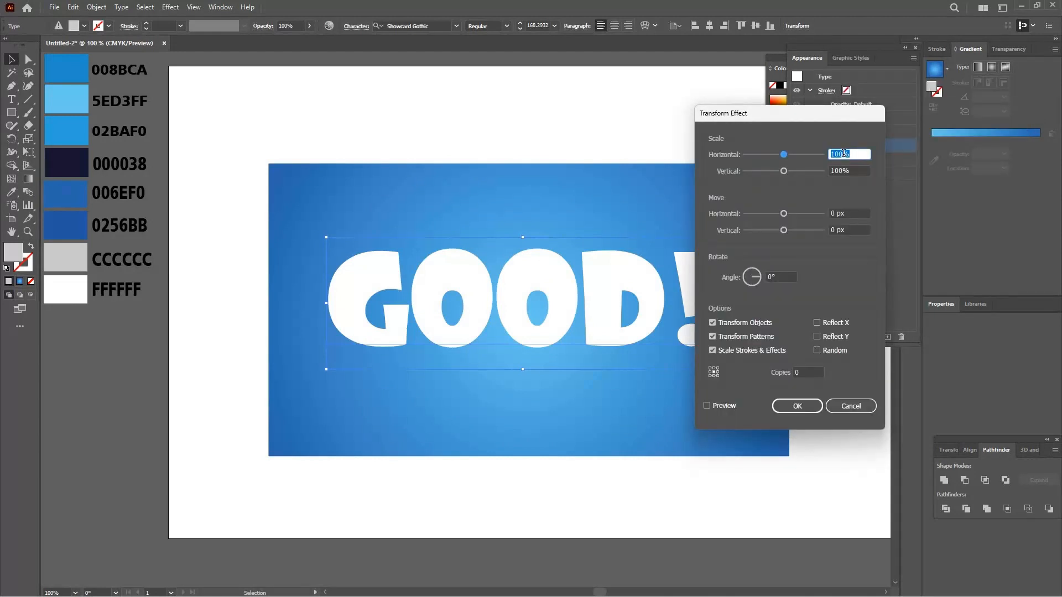
pyautogui.write('99.9')
pyautogui.press('Tab')
pyautogui.press('Tab')
pyautogui.press('Tab')
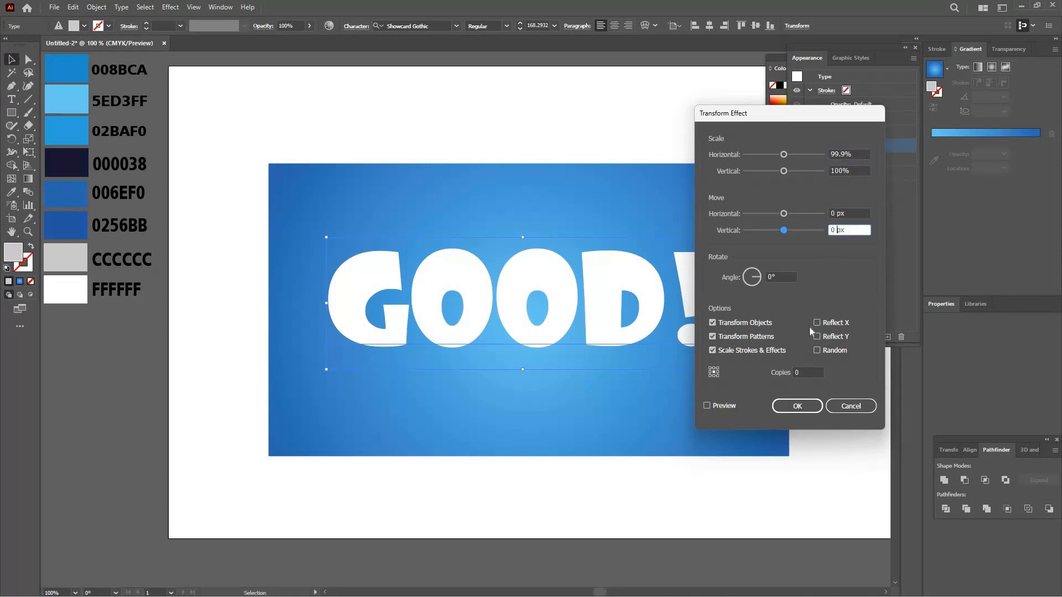
pyautogui.write('0.3')
# Set the grey fill's Transform effect to 30 copies and apply it with the preview enabled
pyautogui.click(723, 407)
pyautogui.click(720, 406)
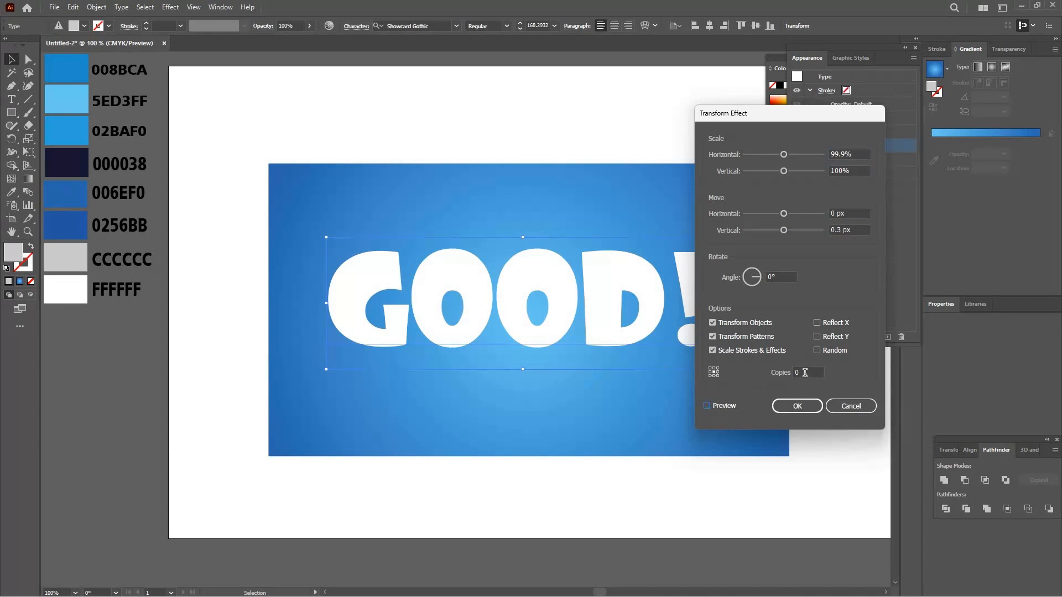
pyautogui.click(804, 373)
pyautogui.write('30')
pyautogui.click(725, 406)
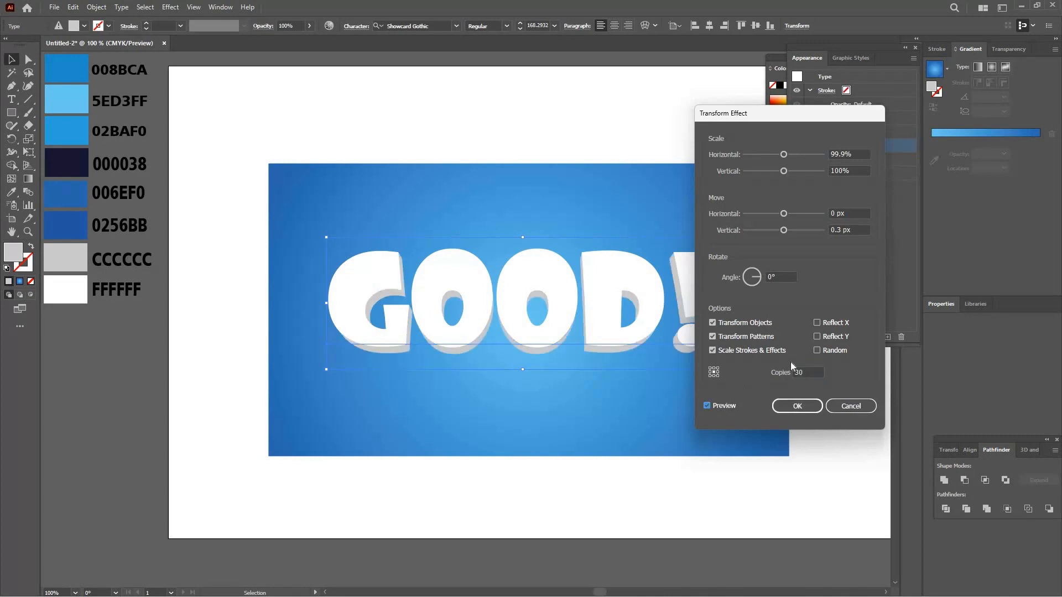
pyautogui.click(797, 406)
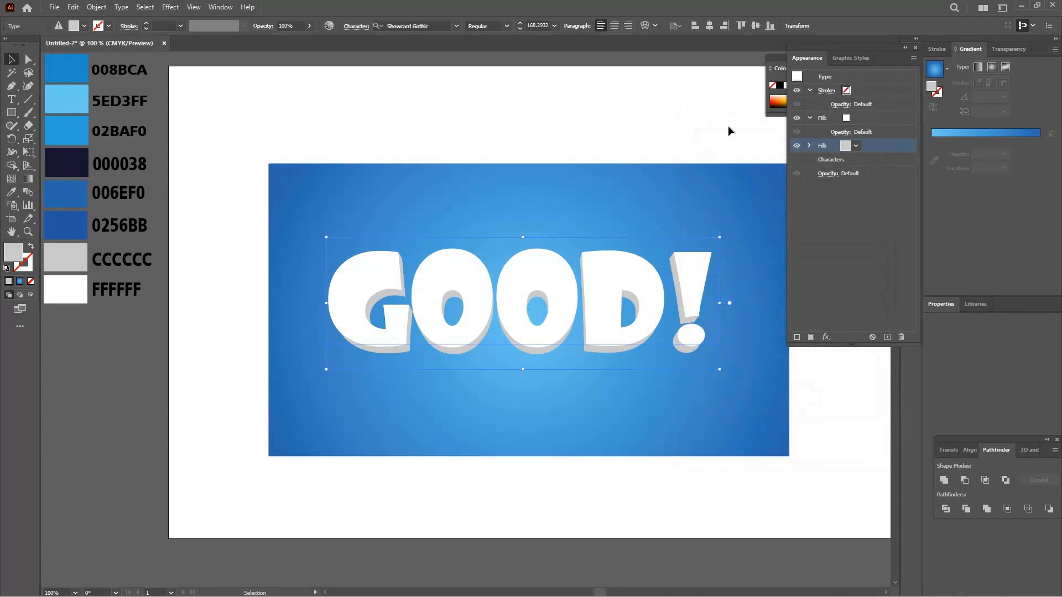
# Duplicate the text's white fill and apply the white-to-black linear gradient swatch to the upper copy
pyautogui.click(892, 115)
pyautogui.click(889, 338)
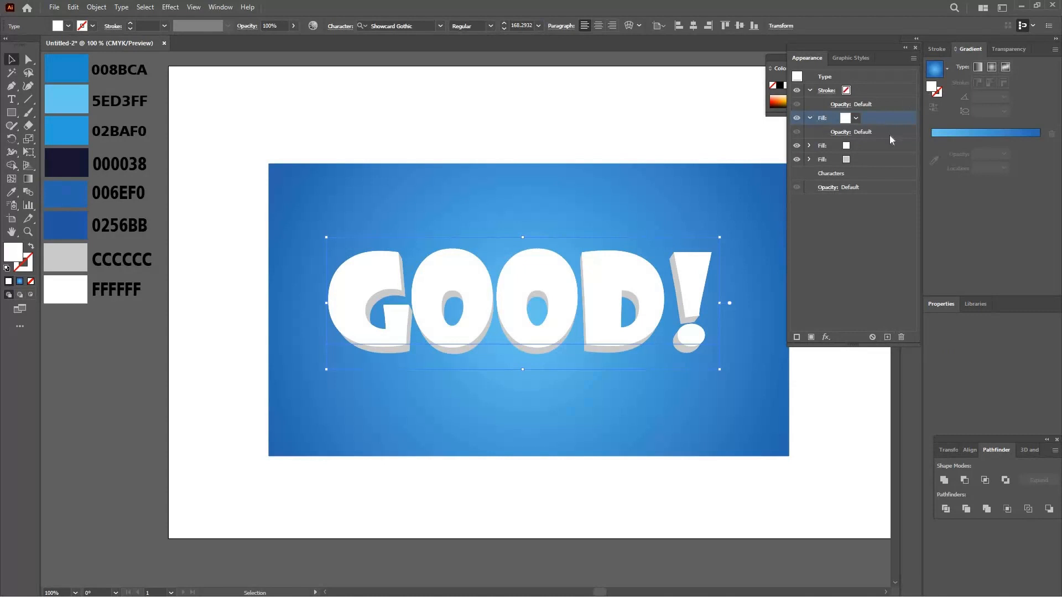
pyautogui.click(846, 119)
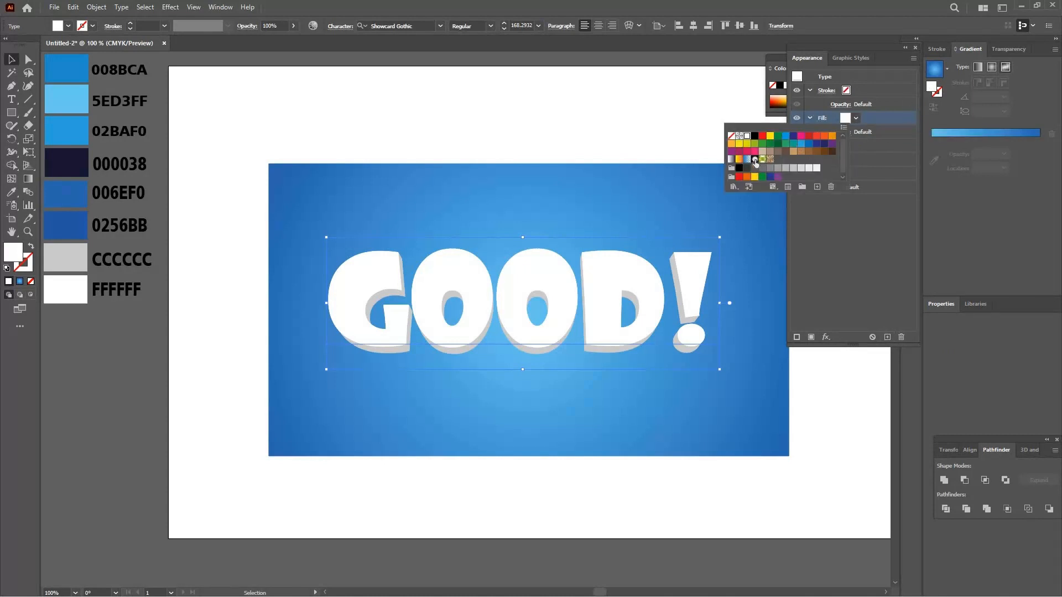
pyautogui.click(731, 159)
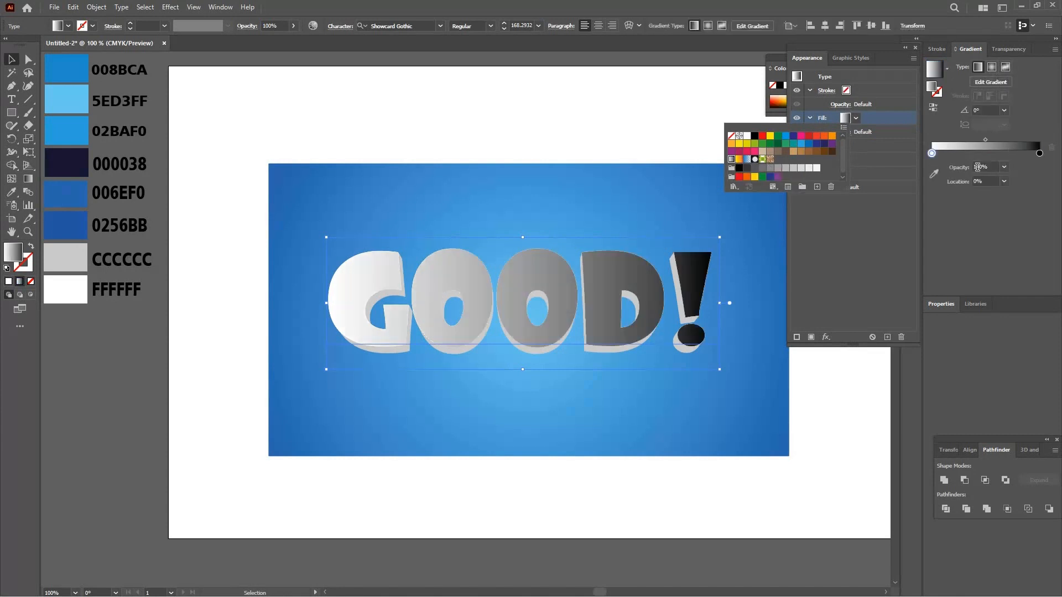
# Recolour the black end stop of the top fill's gradient by sampling the 006EF0 palette swatch
pyautogui.click(1040, 154)
pyautogui.doubleClick(1040, 155)
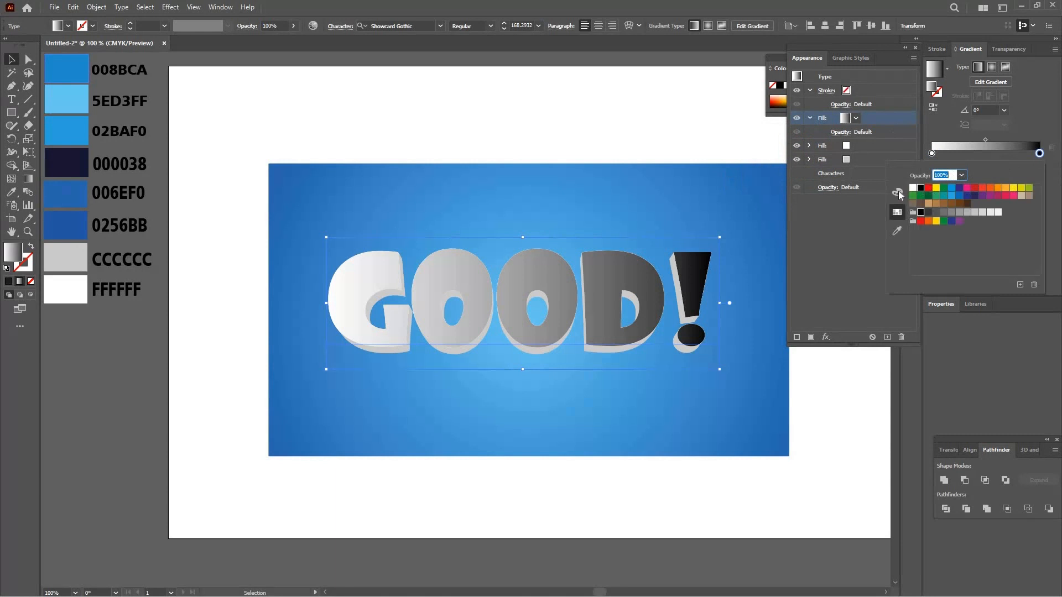
pyautogui.click(897, 192)
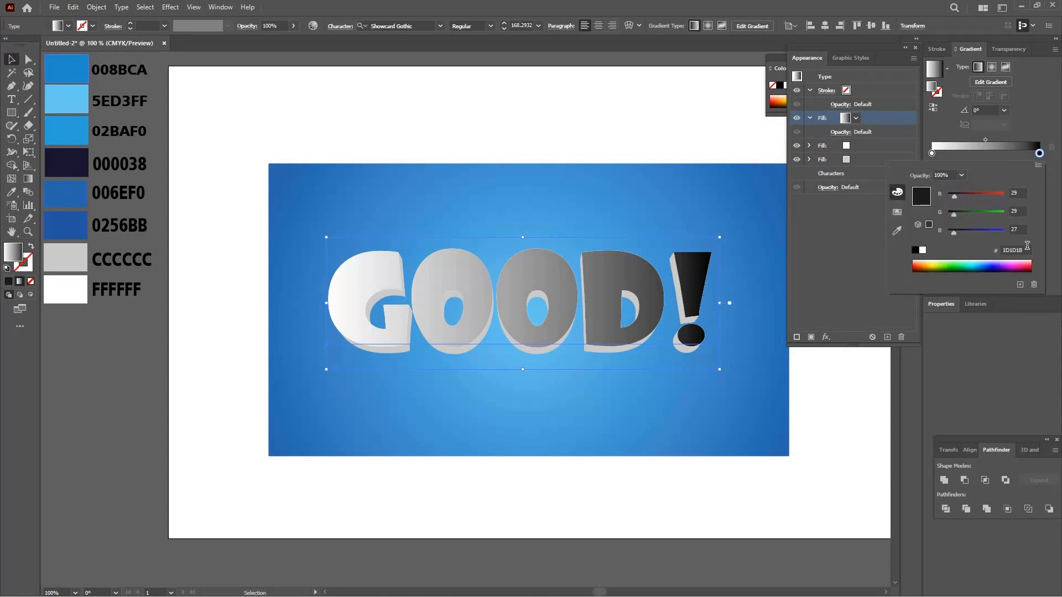
pyautogui.click(898, 230)
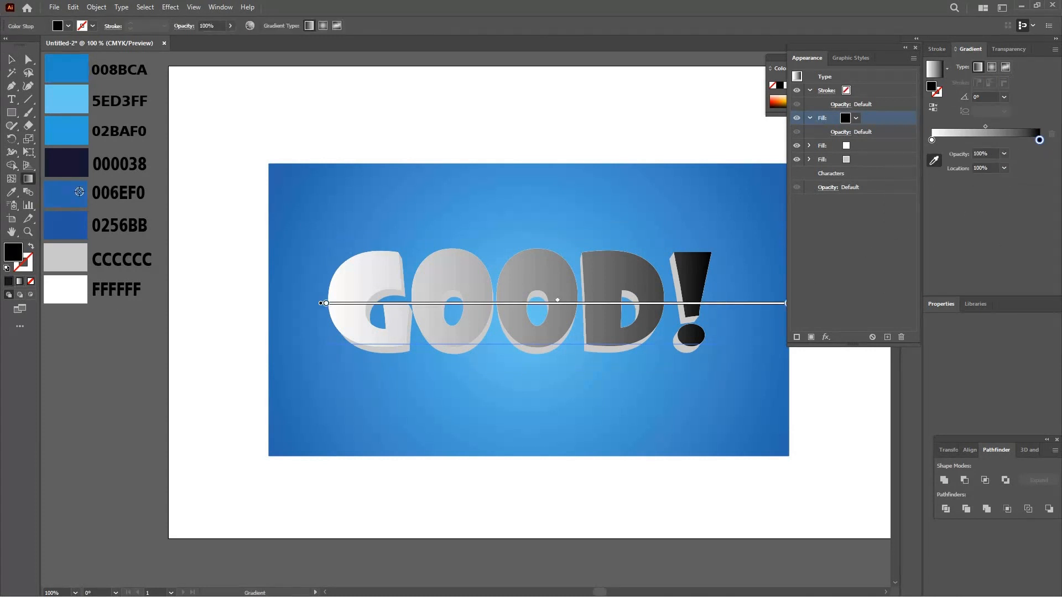
# Recolour the white start stop of the top fill's gradient by sampling the 02BAF0 palette swatch
pyautogui.click(933, 140)
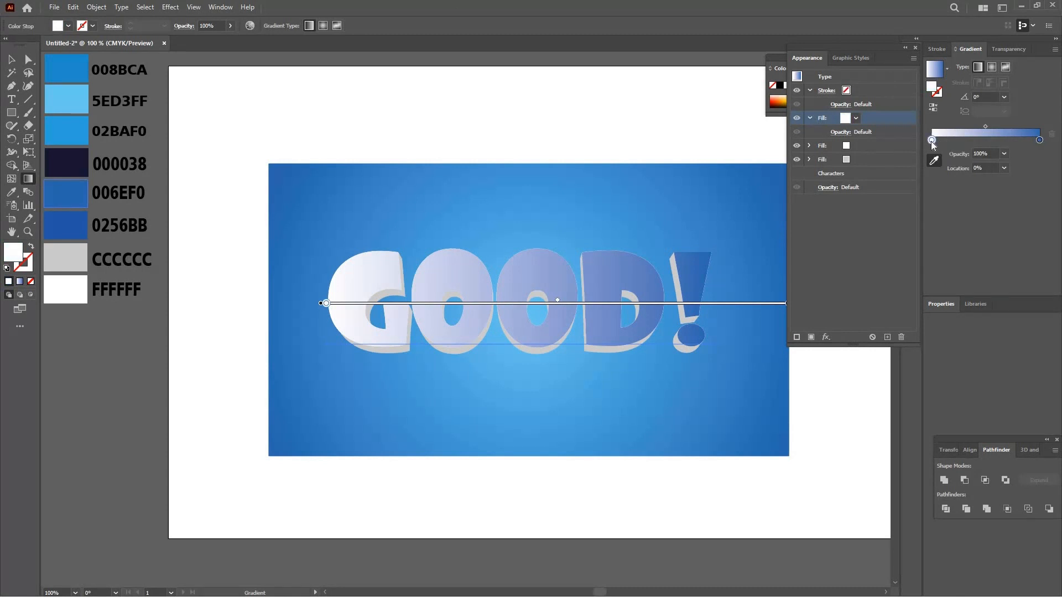
pyautogui.doubleClick(932, 142)
pyautogui.click(894, 218)
pyautogui.click(55, 132)
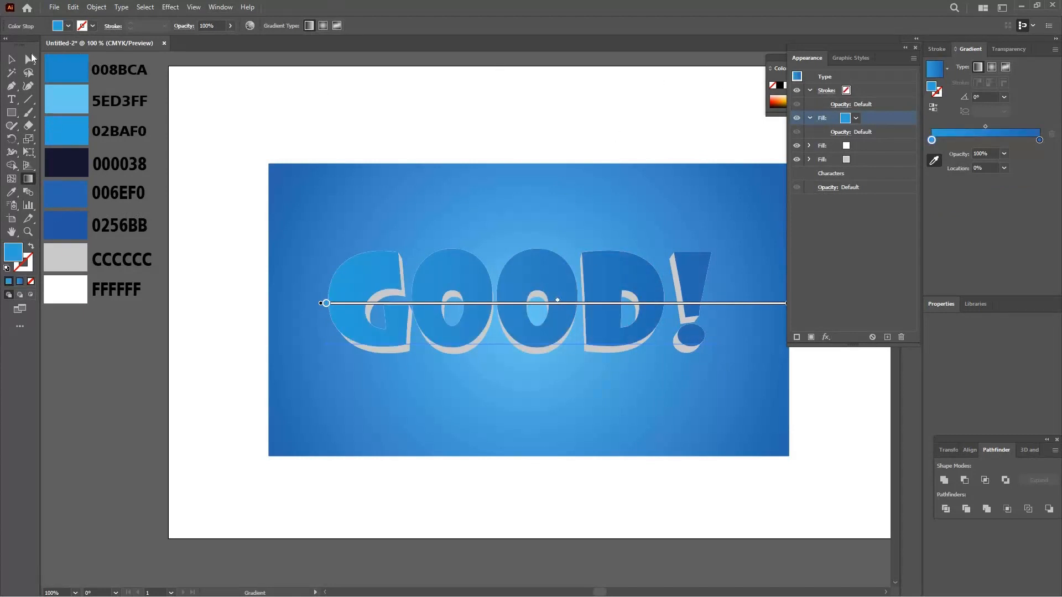
# Set the blue gradient's angle to -90° and move its fill beneath the grey fill
pyautogui.click(11, 59)
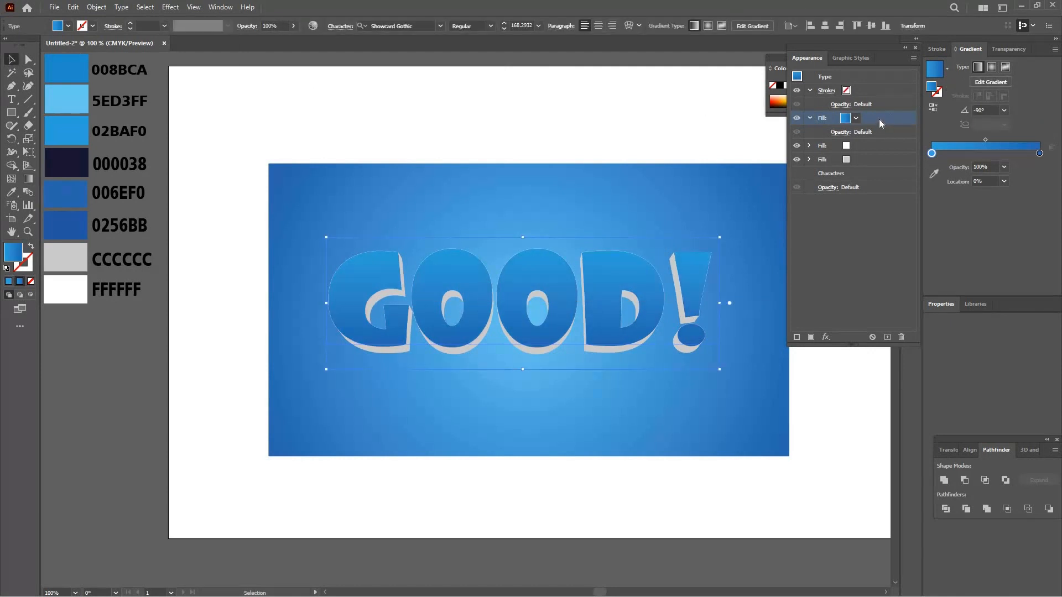
pyautogui.moveTo(879, 118); pyautogui.dragTo(878, 165)
pyautogui.click(861, 159)
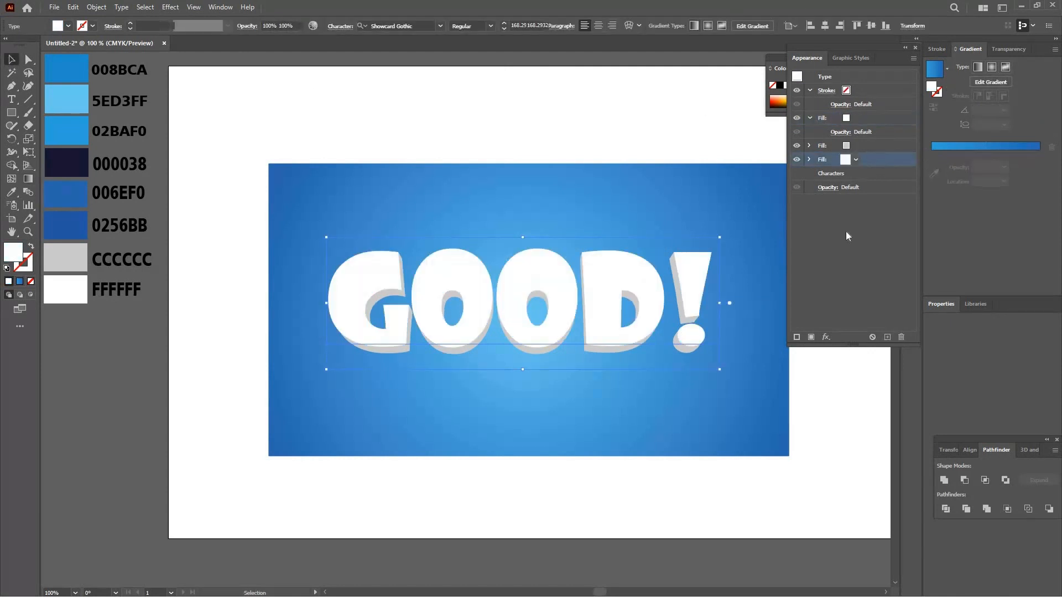
# Add a Transform effect to the blue gradient fill with 92% horizontal scale and an 11 px vertical move
pyautogui.click(826, 336)
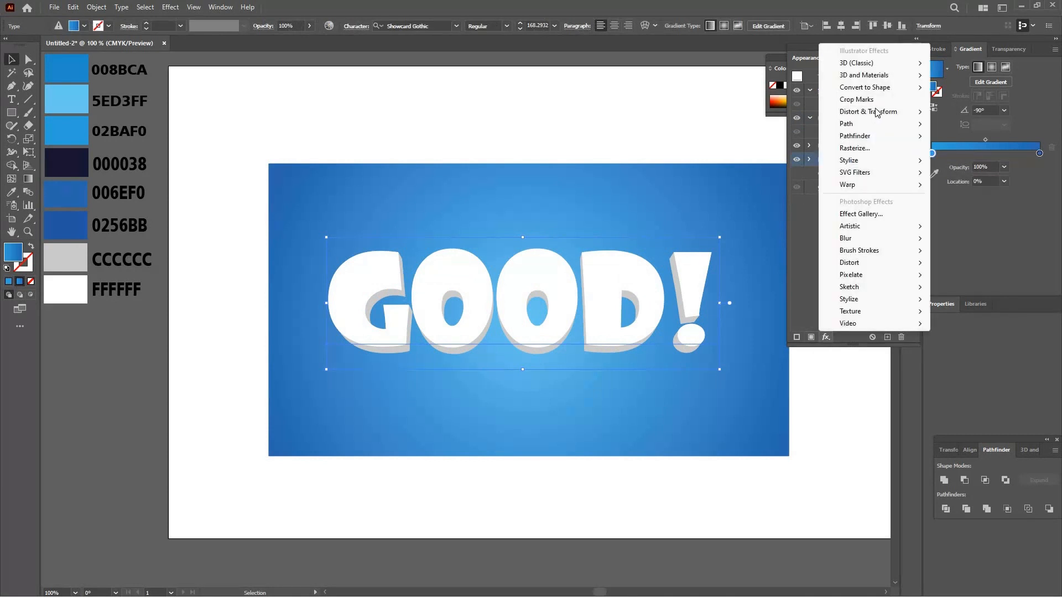
pyautogui.moveTo(880, 112)
pyautogui.click(962, 149)
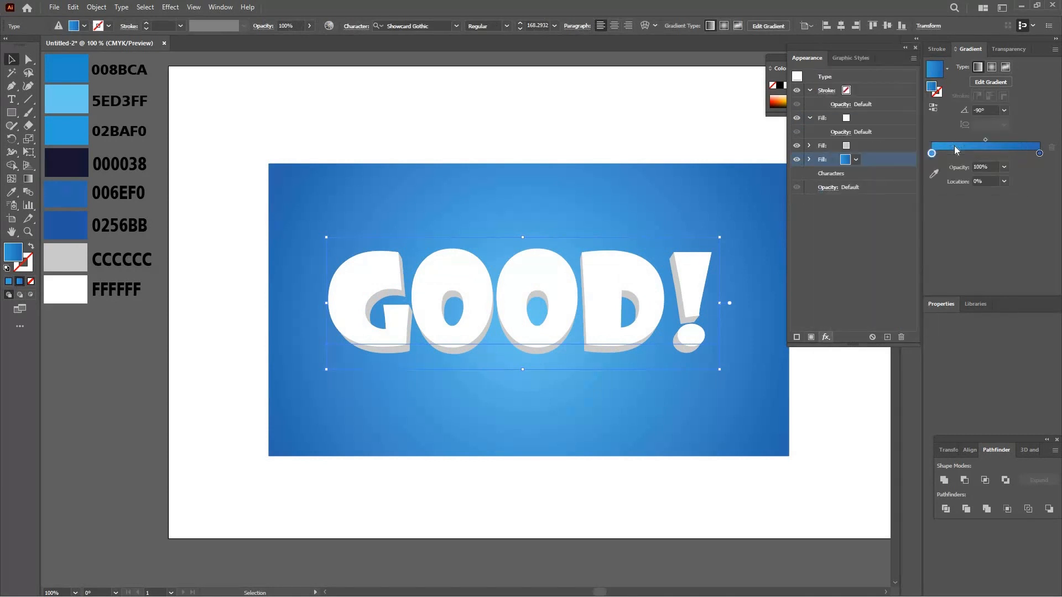
pyautogui.moveTo(841, 155); pyautogui.dragTo(807, 168)
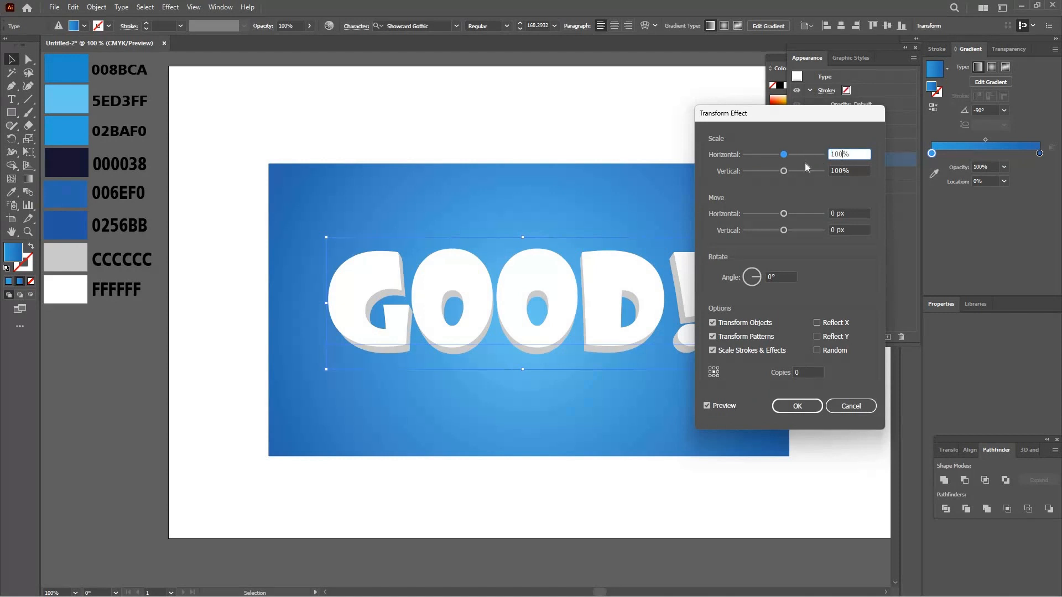
pyautogui.write('92')
pyautogui.doubleClick(828, 233)
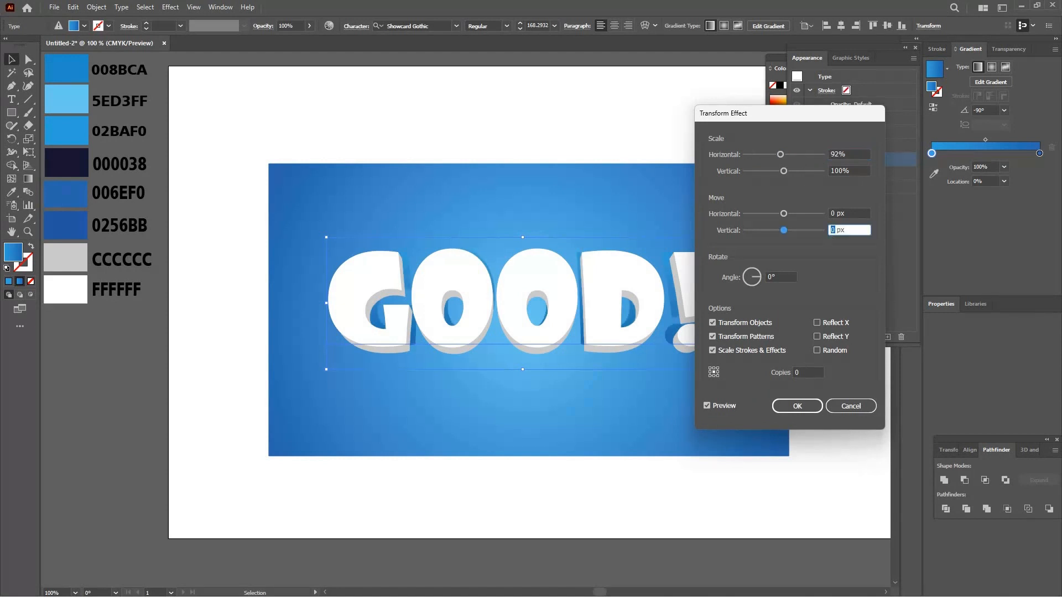
pyautogui.write('11')
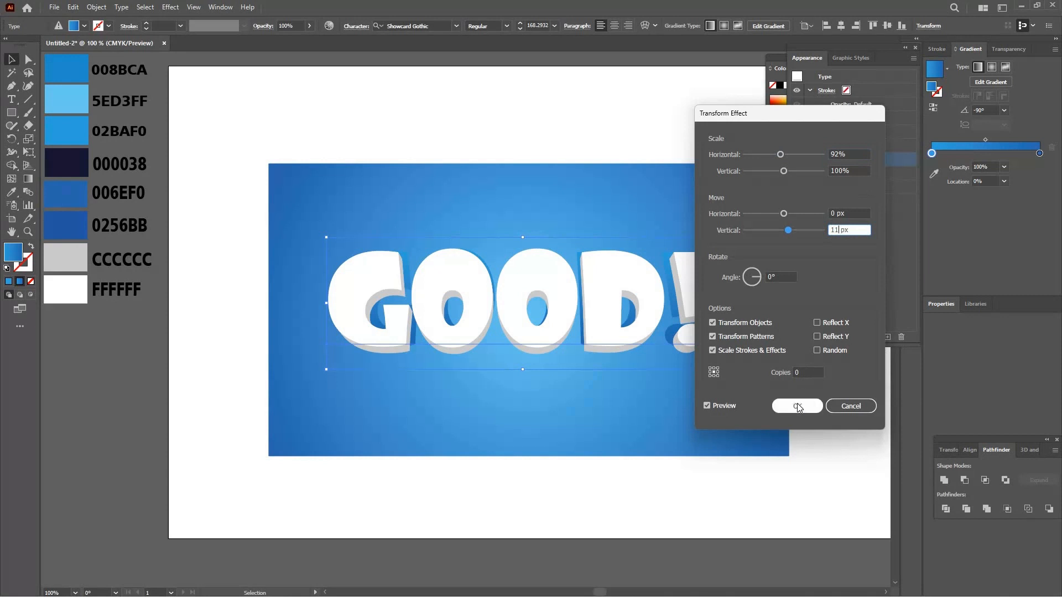
pyautogui.click(731, 405)
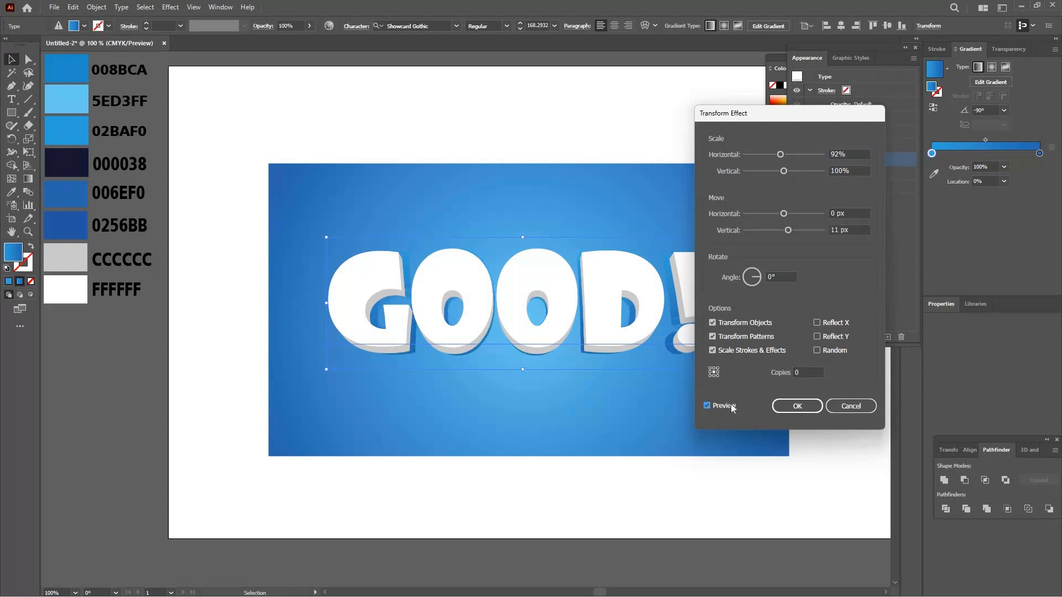
pyautogui.click(808, 408)
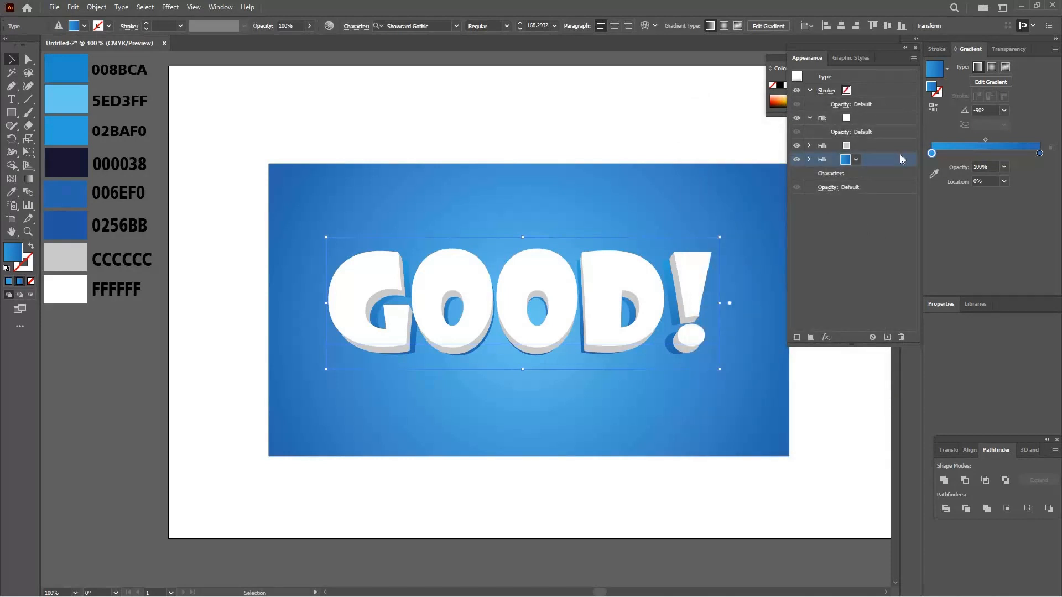
# Duplicate the blue gradient fill, recolour the upper copy to 000038 and hide that dark fill
pyautogui.click(887, 337)
pyautogui.doubleClick(9, 255)
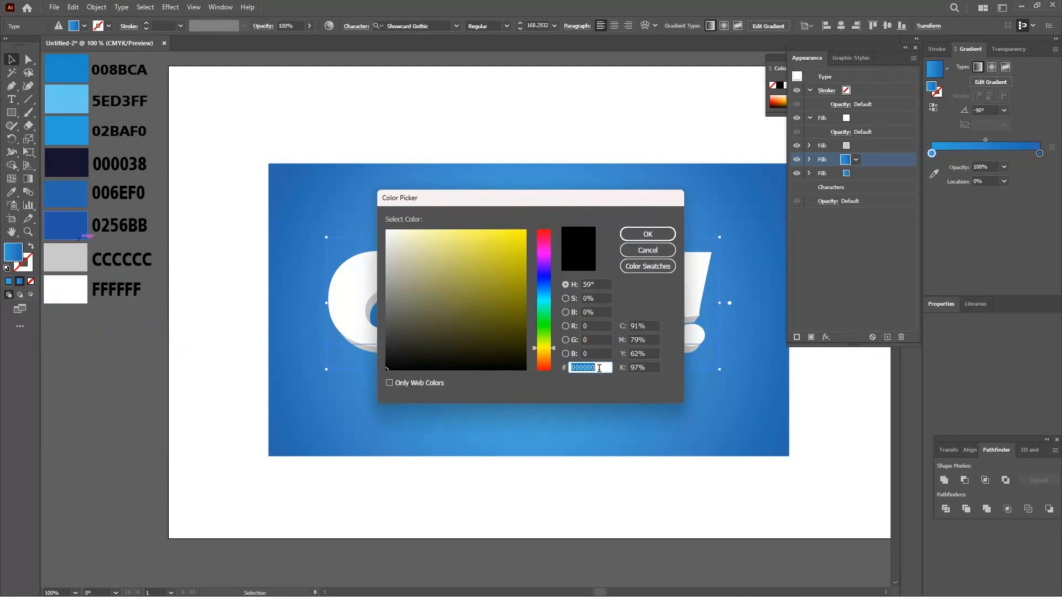
pyautogui.click(599, 369)
pyautogui.click(648, 234)
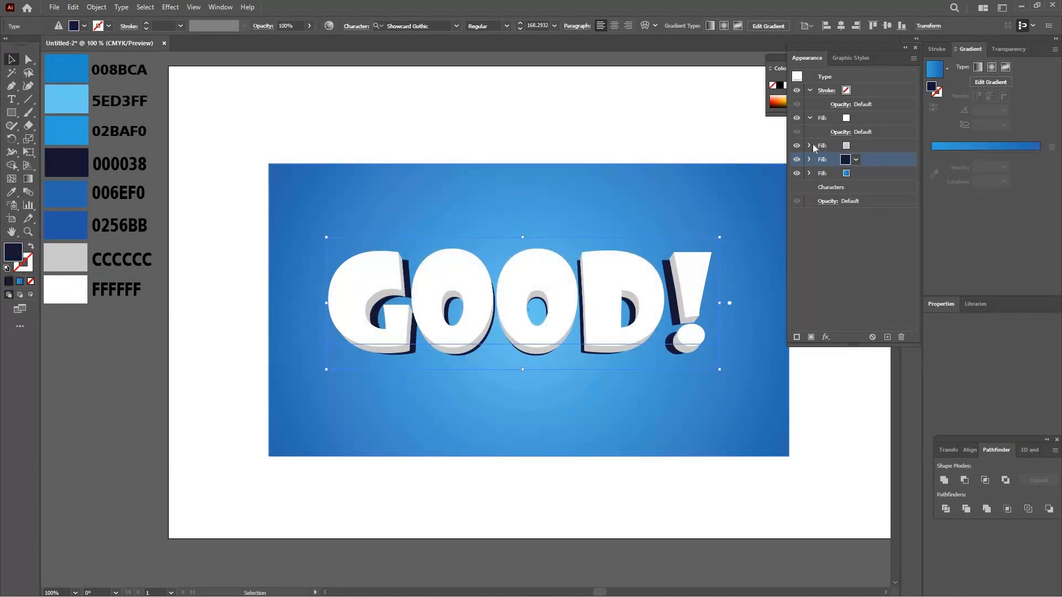
pyautogui.click(797, 160)
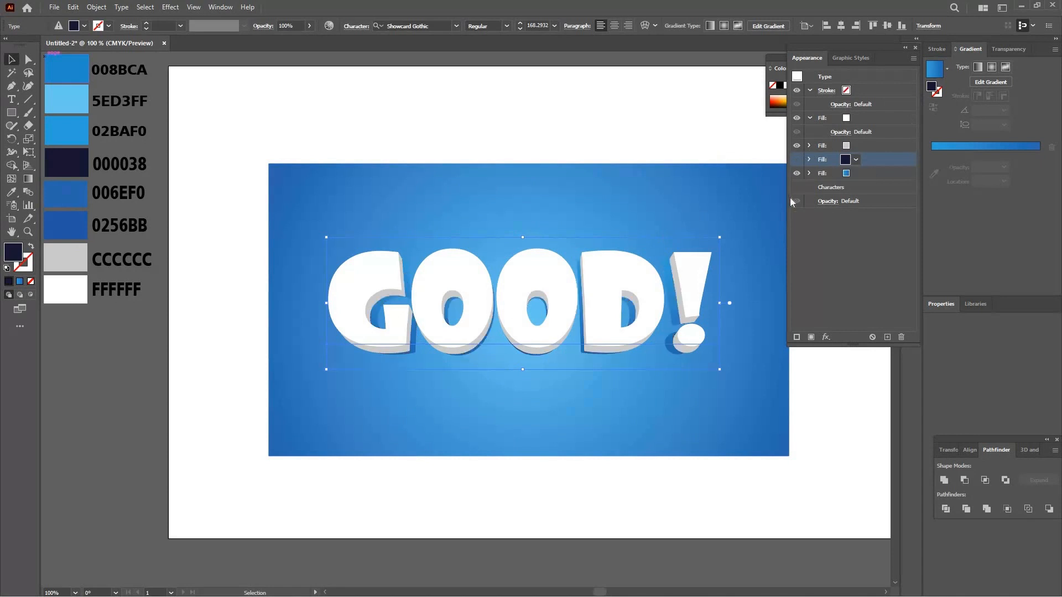
# Add an Offset Path effect to the bottom blue gradient fill with a 5 px offset and round joins
pyautogui.click(889, 177)
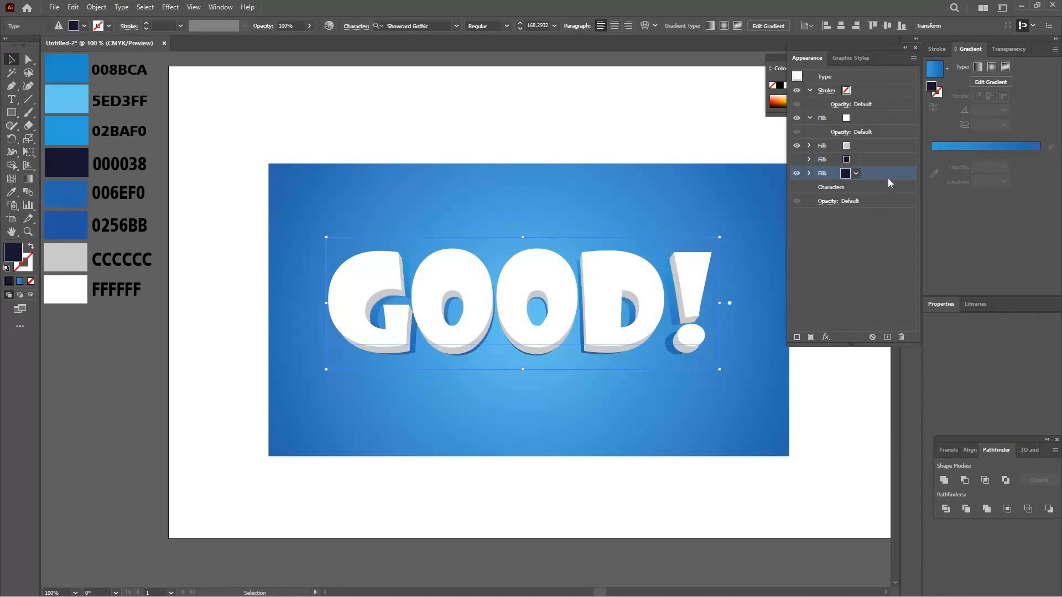
pyautogui.click(826, 337)
pyautogui.moveTo(927, 130)
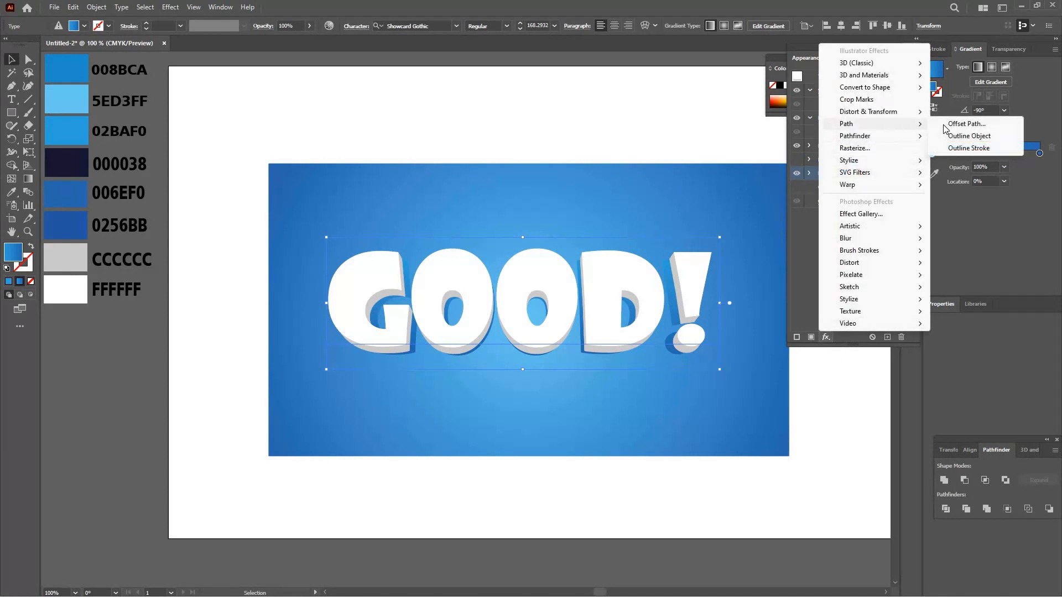
pyautogui.click(965, 123)
pyautogui.moveTo(579, 247); pyautogui.dragTo(849, 246)
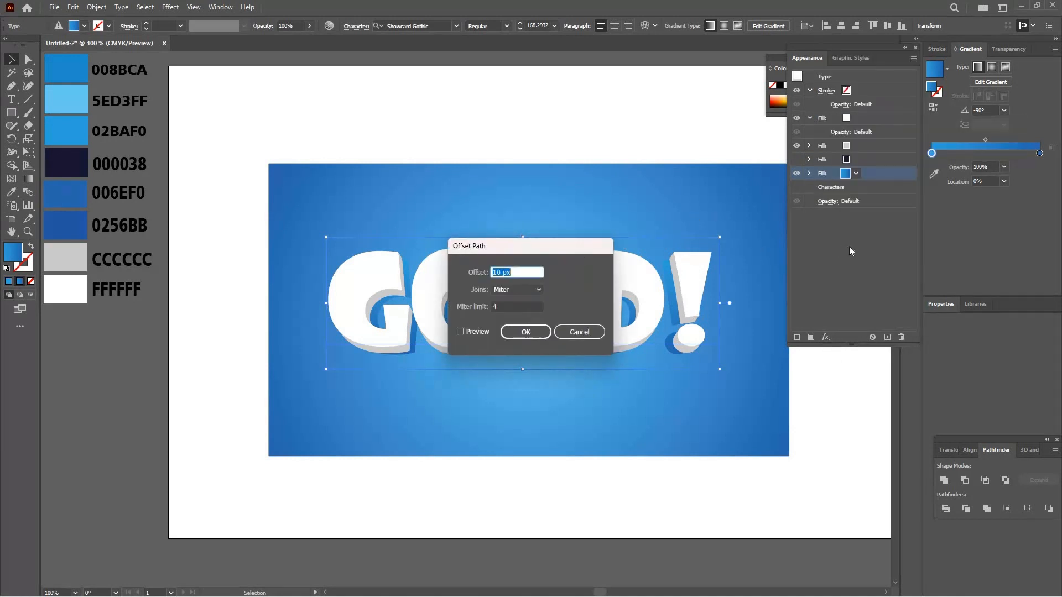
pyautogui.click(805, 287)
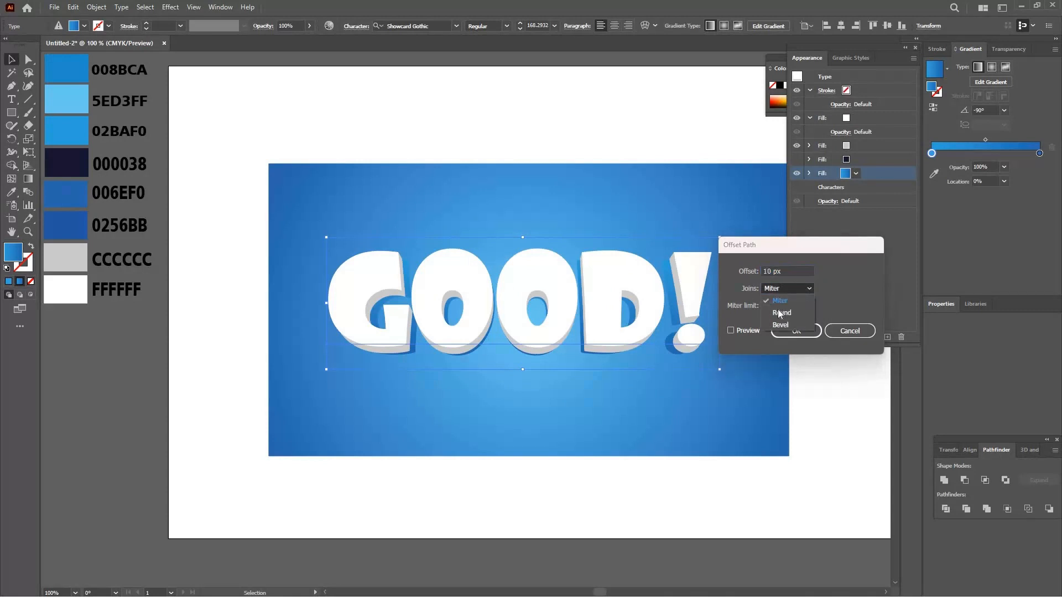
pyautogui.click(779, 309)
pyautogui.moveTo(774, 270); pyautogui.dragTo(764, 274)
pyautogui.write('5')
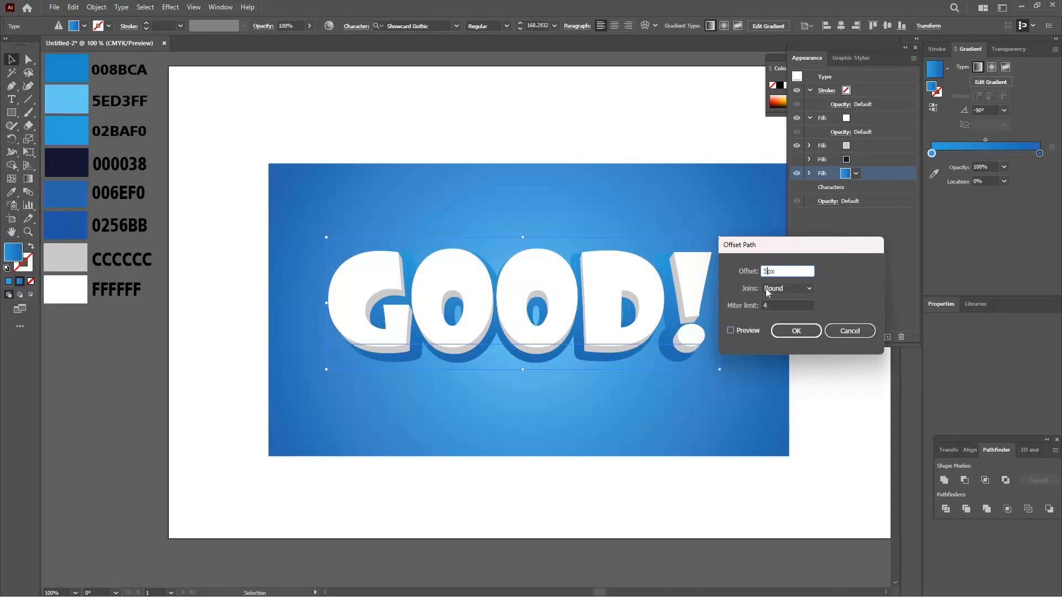
pyautogui.click(744, 330)
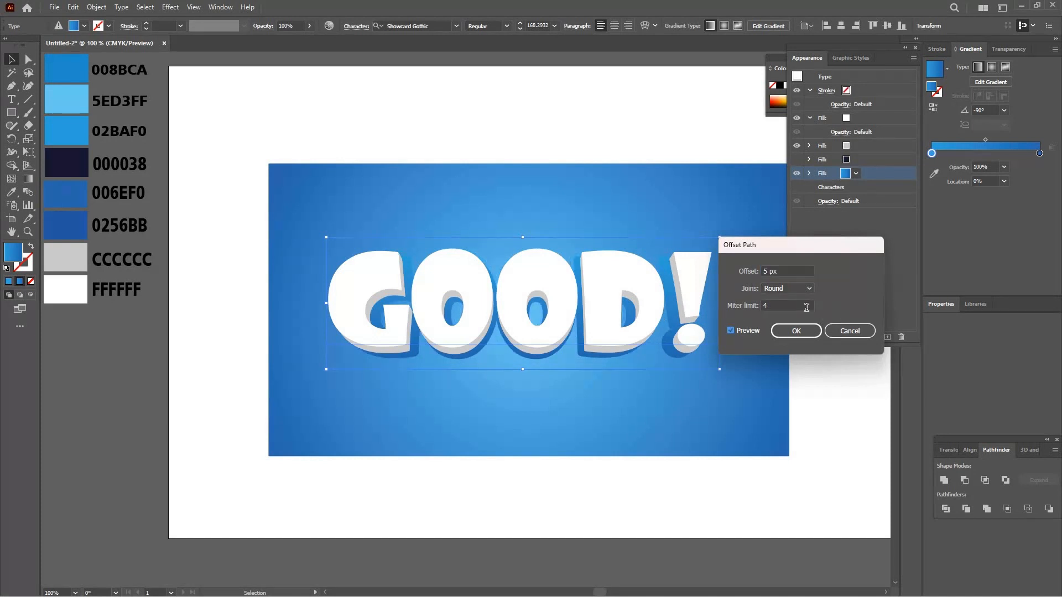
pyautogui.click(802, 332)
pyautogui.click(855, 402)
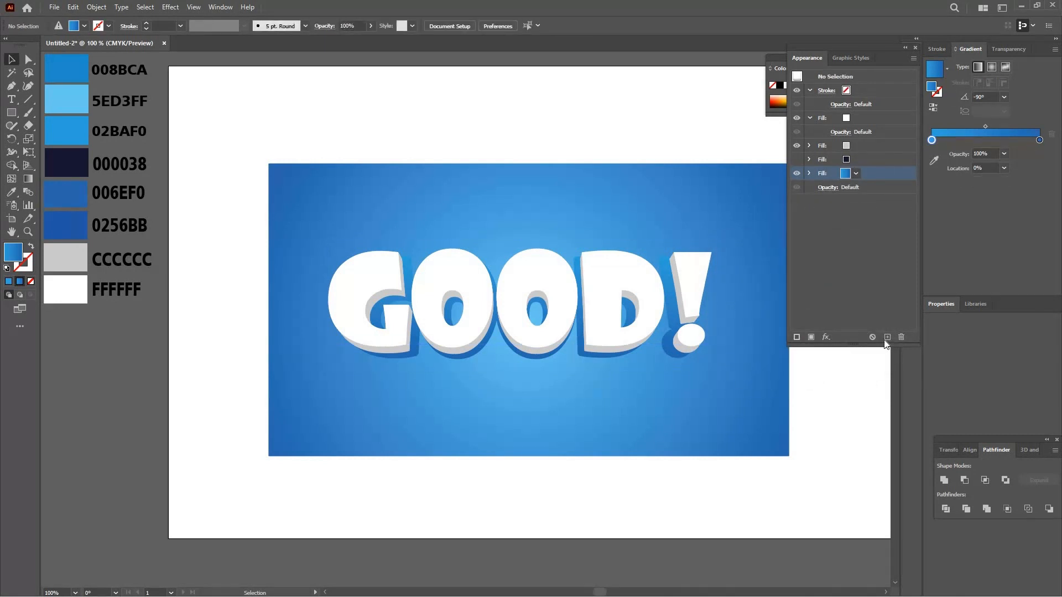
# Duplicate the bottom blue gradient fill and recolour the lower copy's end stop by sampling the 0256BB swatch
pyautogui.click(887, 337)
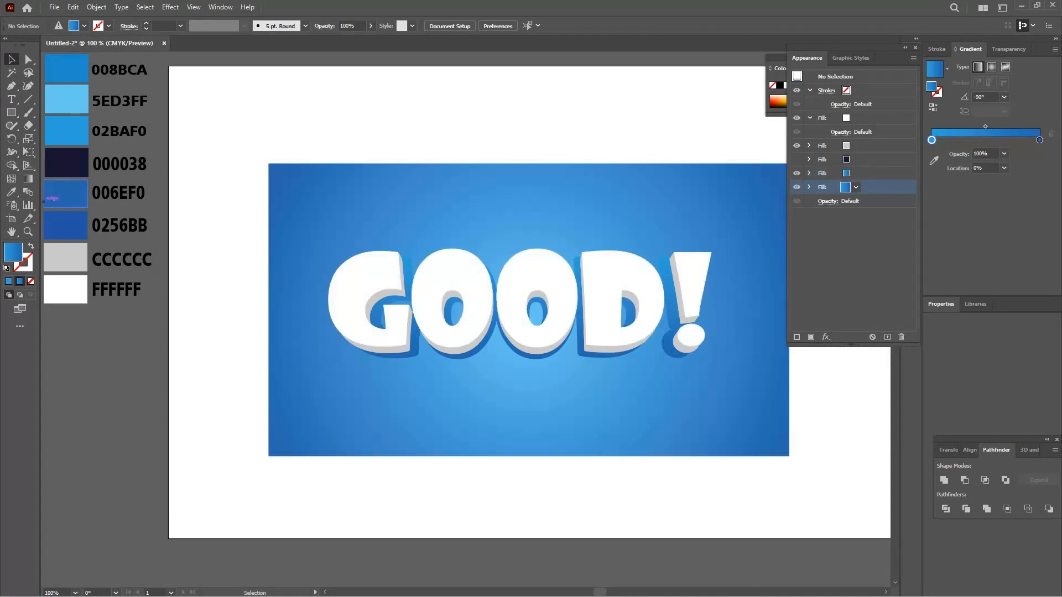
pyautogui.click(1040, 140)
pyautogui.doubleClick(1040, 141)
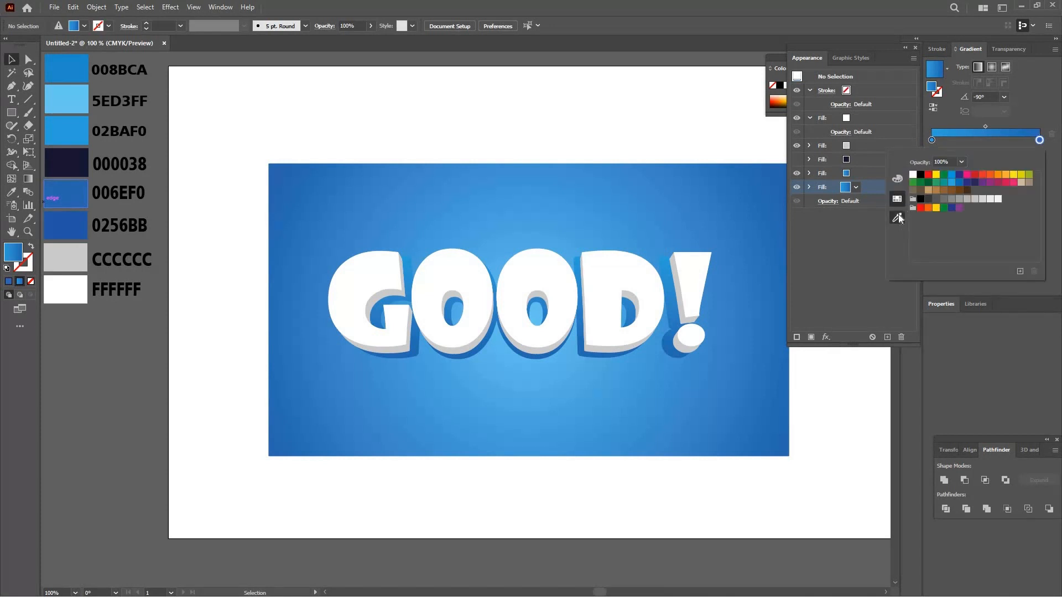
pyautogui.click(899, 215)
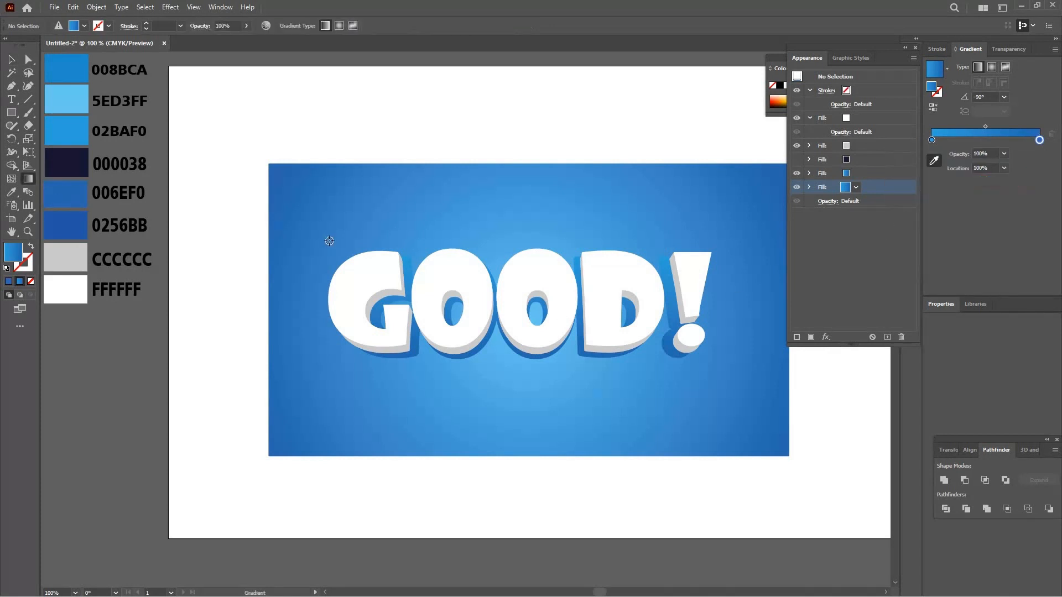
pyautogui.click(68, 230)
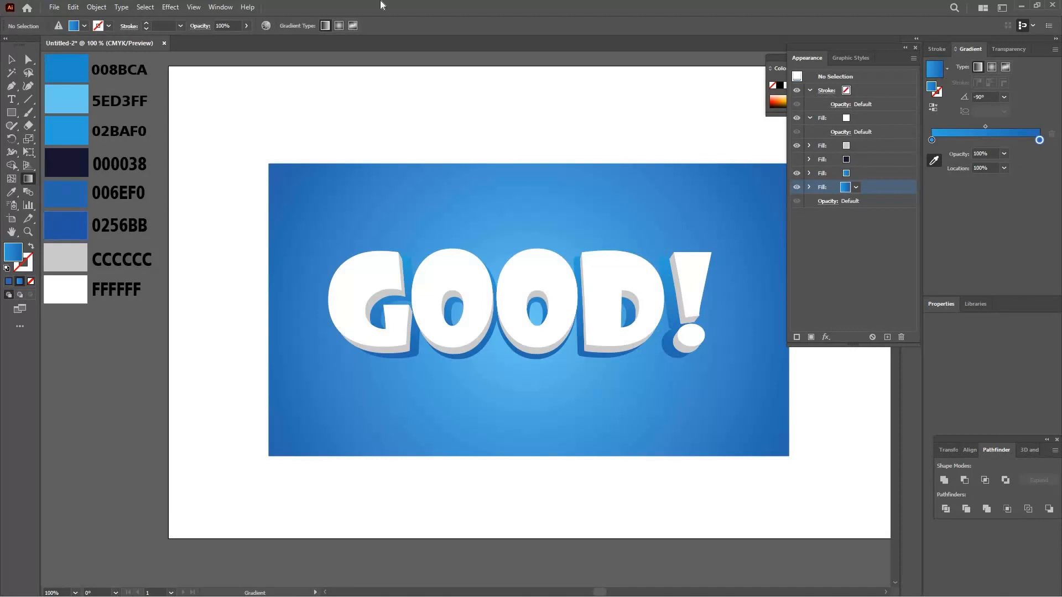
# Recolour the start stop of the bottom fill's gradient by sampling the 008BCA swatch
pyautogui.doubleClick(931, 140)
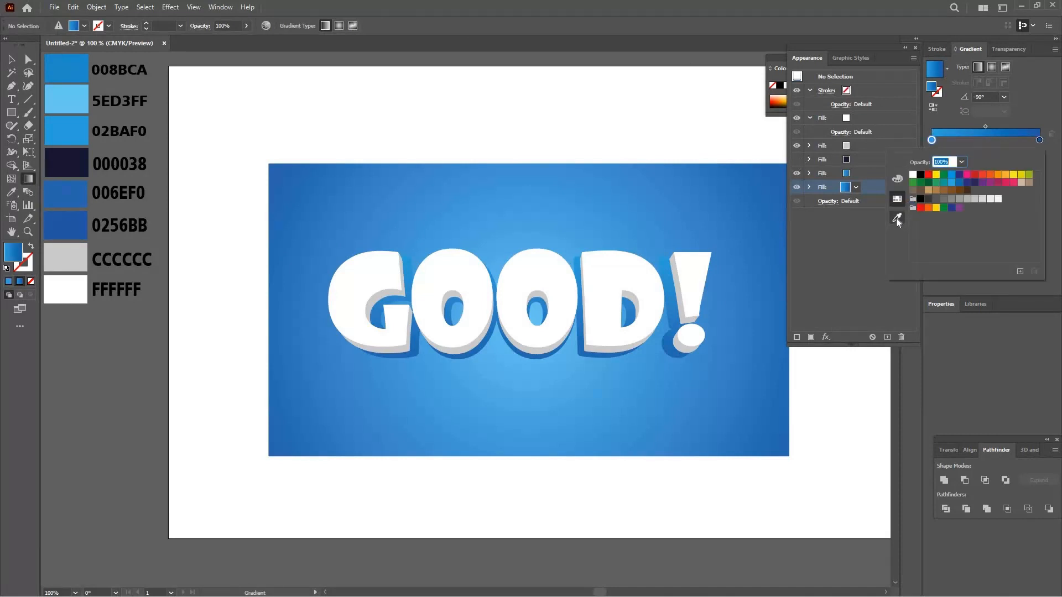
pyautogui.click(896, 218)
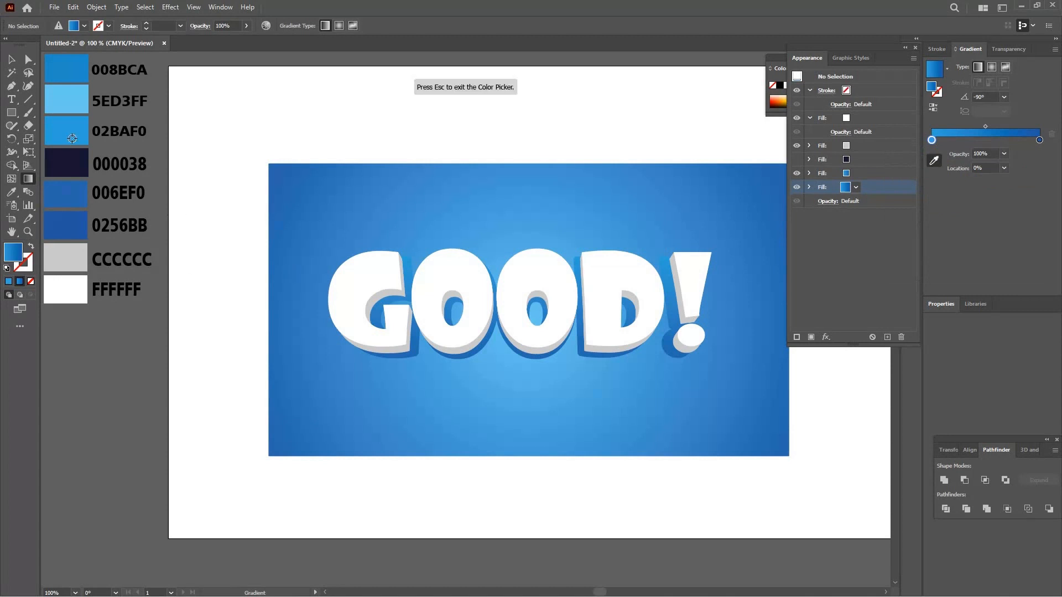
pyautogui.click(66, 75)
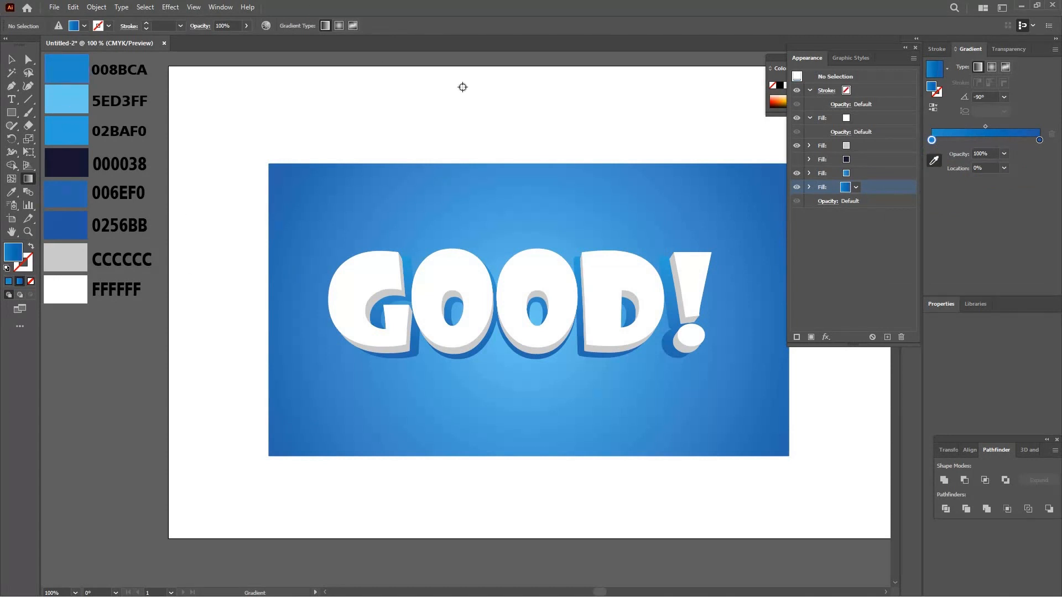
# Add another Transform effect to the text's bottom gradient fill with 99.9% horizontal scale and a 0.3 px vertical move
pyautogui.click(11, 60)
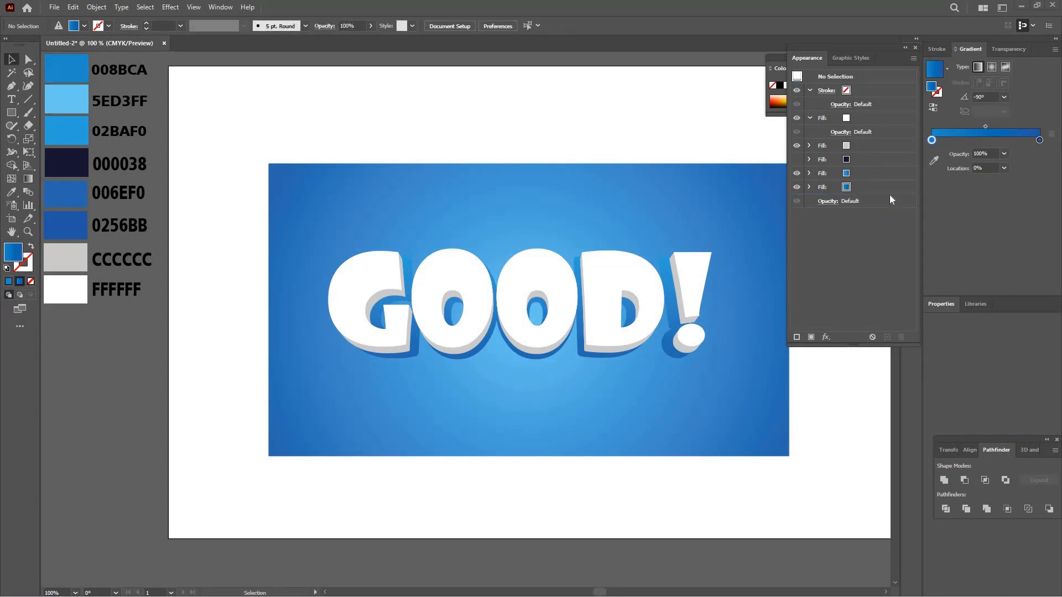
pyautogui.click(645, 297)
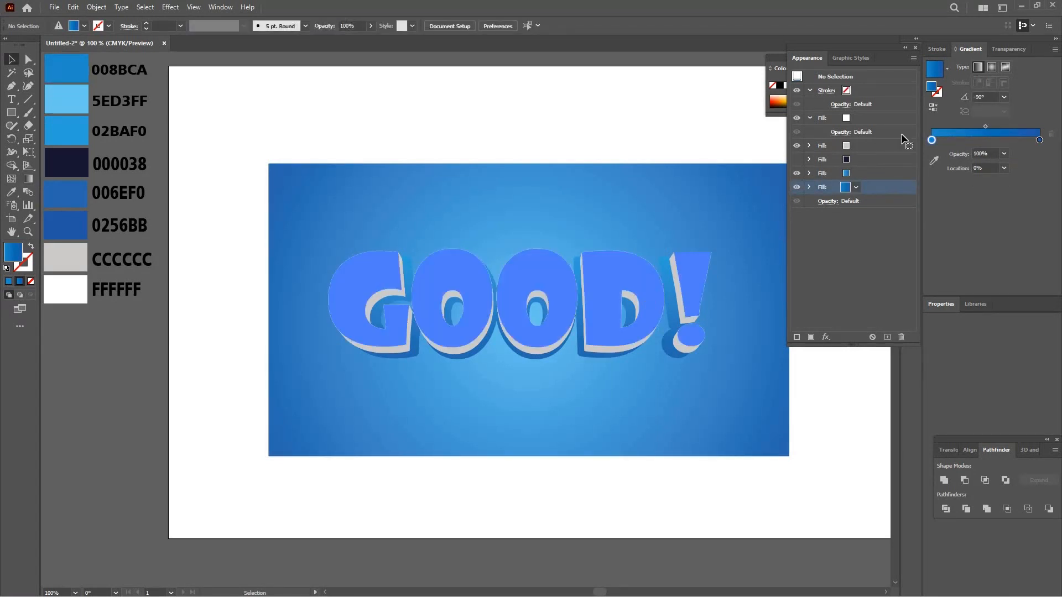
pyautogui.click(886, 187)
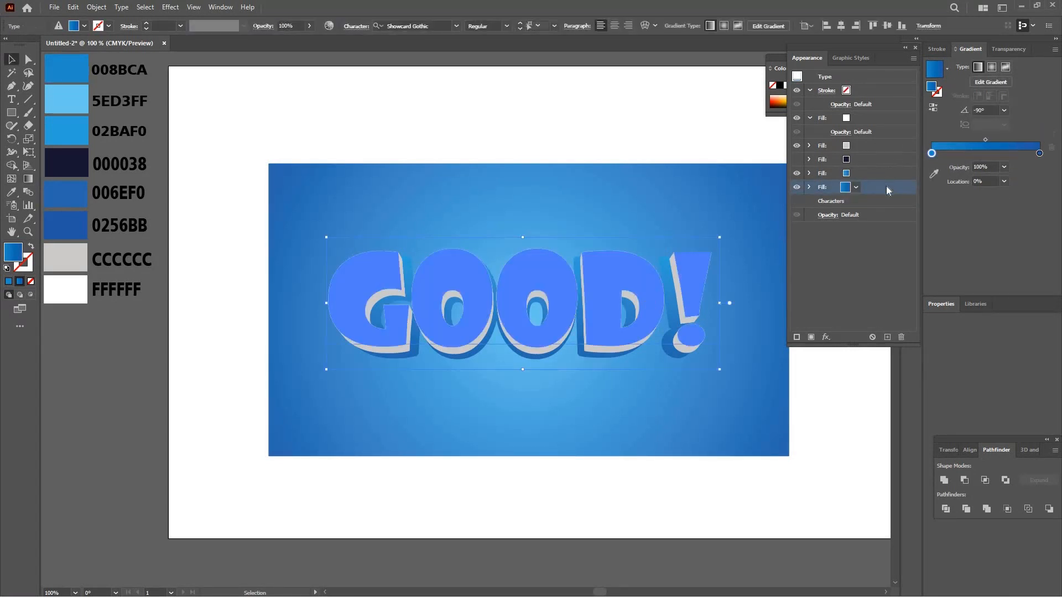
pyautogui.click(826, 337)
pyautogui.moveTo(886, 112)
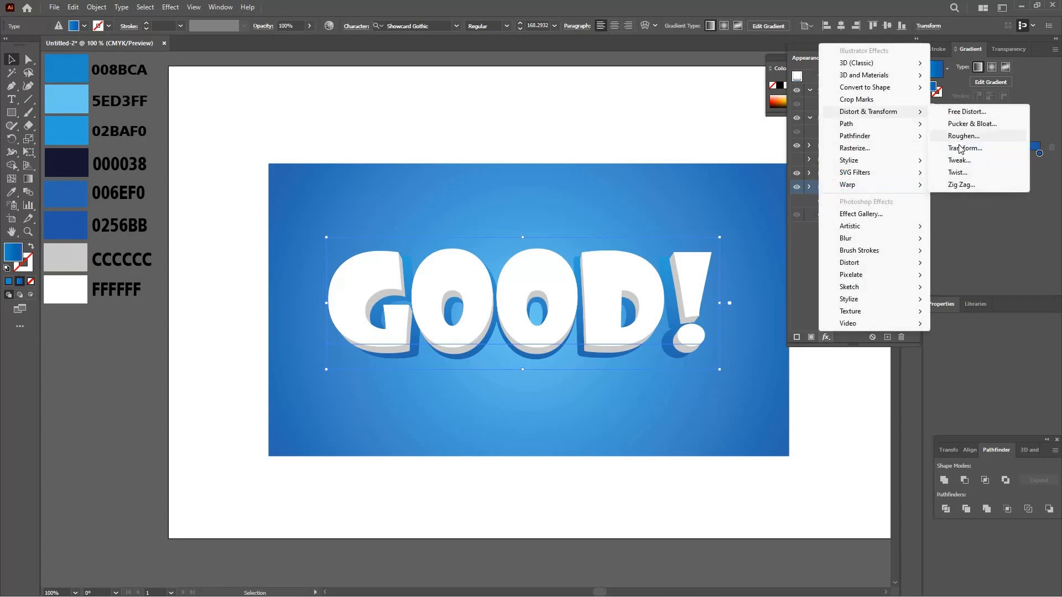
pyautogui.click(960, 148)
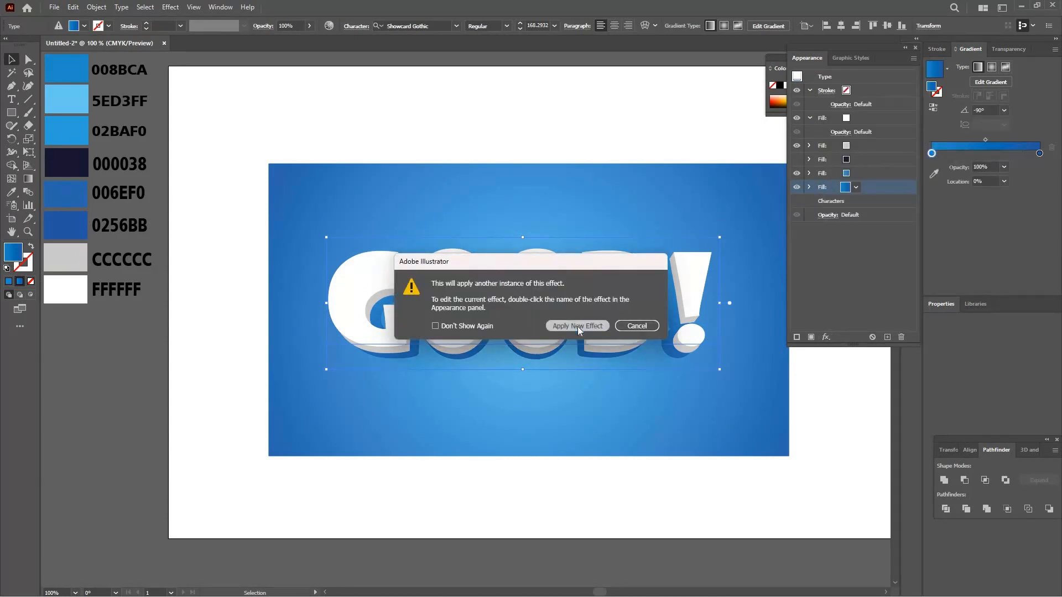
pyautogui.click(578, 326)
pyautogui.doubleClick(829, 154)
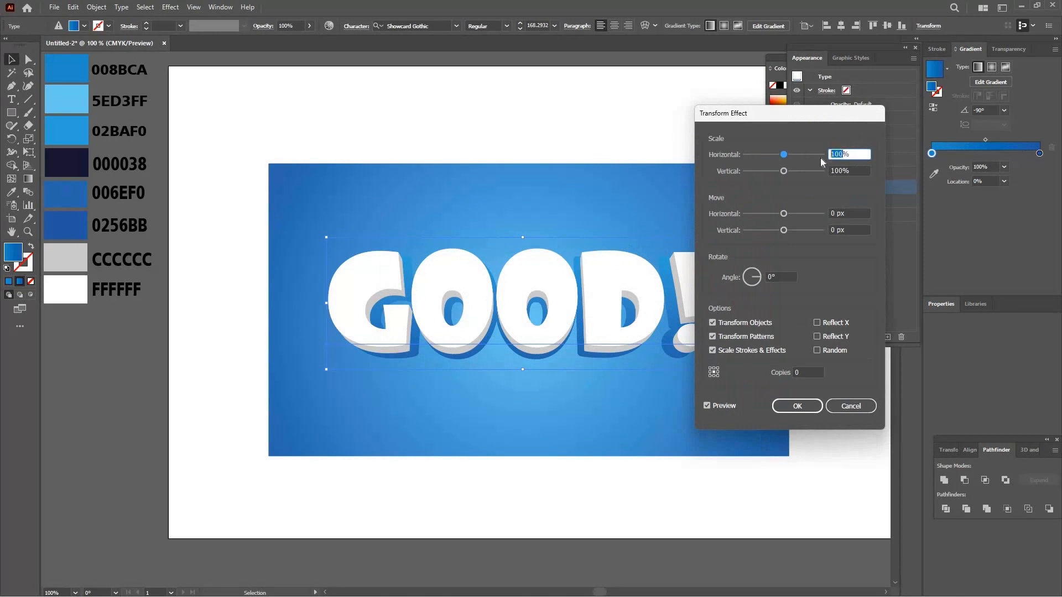
pyautogui.write('99.9')
pyautogui.click(836, 229)
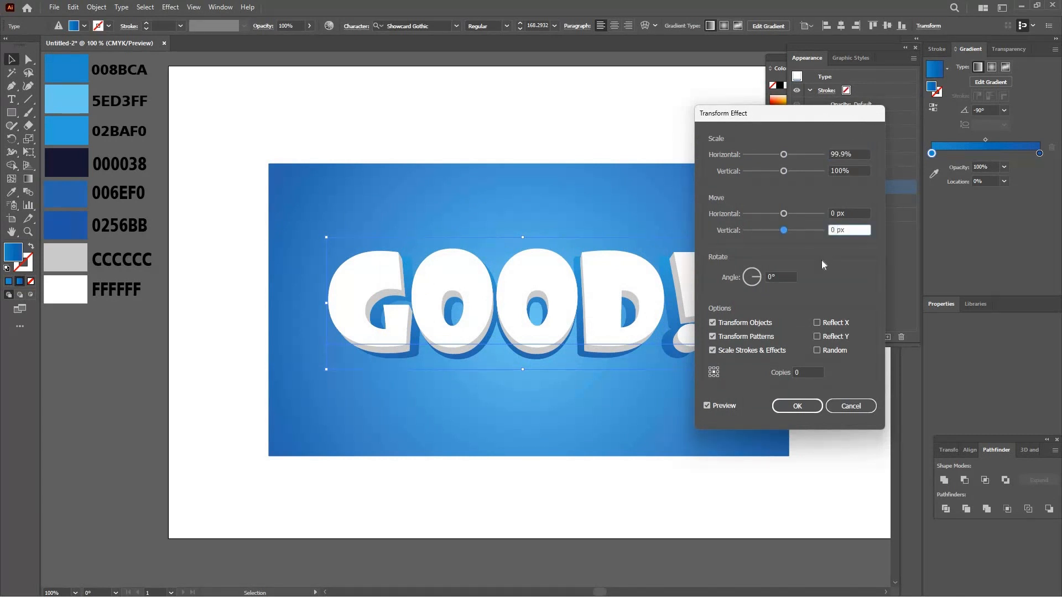
pyautogui.write('.3')
# Set the Transform effect to 55 copies and apply it
pyautogui.click(796, 373)
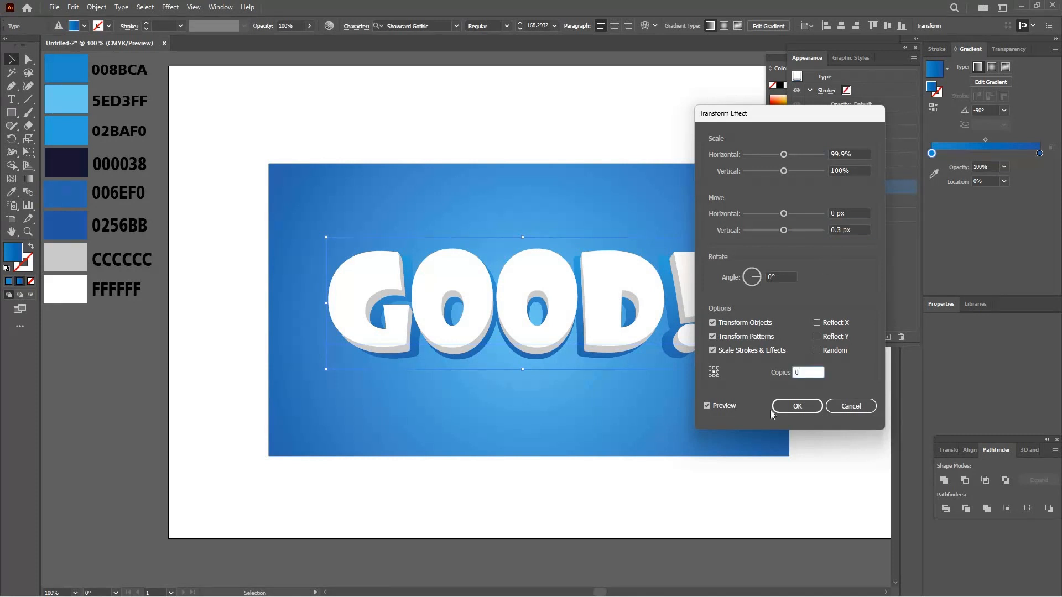
pyautogui.write('7')
pyautogui.click(717, 407)
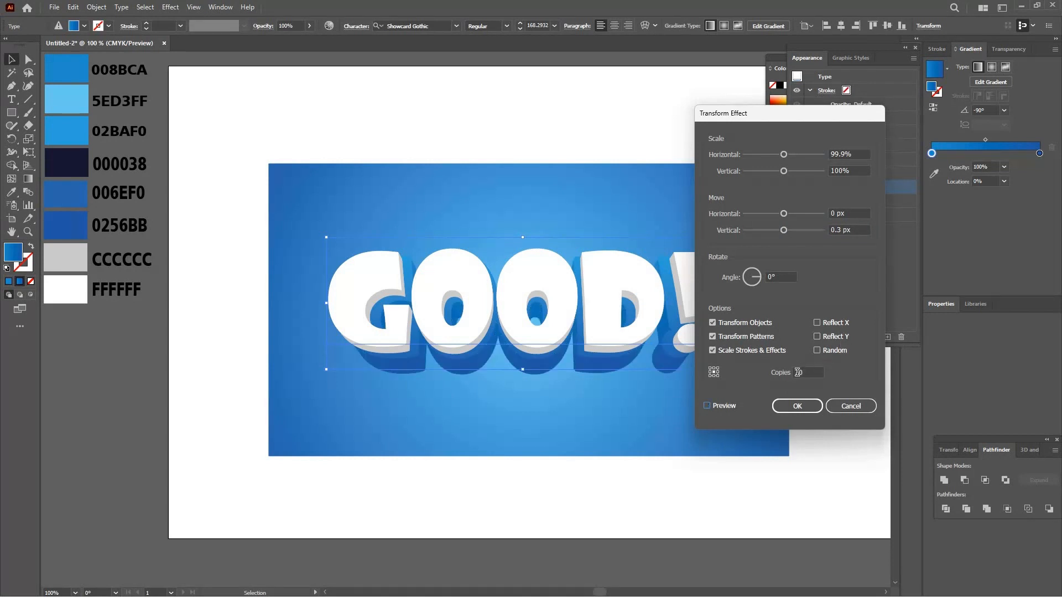
pyautogui.moveTo(795, 373); pyautogui.dragTo(812, 395)
pyautogui.write('55')
pyautogui.click(729, 405)
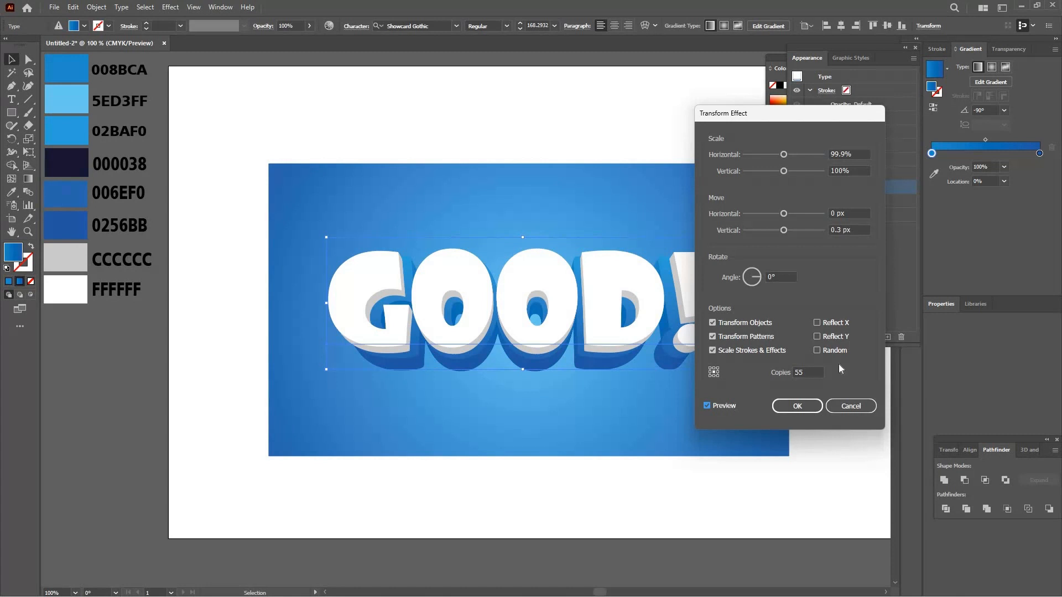
pyautogui.click(802, 407)
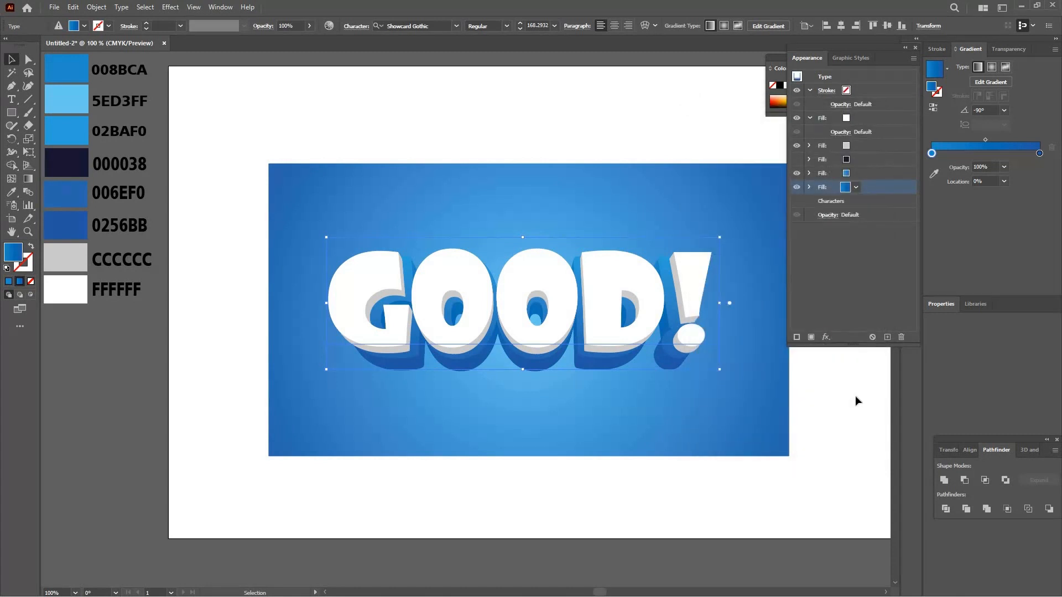
# Duplicate the upper blue gradient fill and recolour the upper copy to 000038
pyautogui.click(885, 172)
pyautogui.click(888, 338)
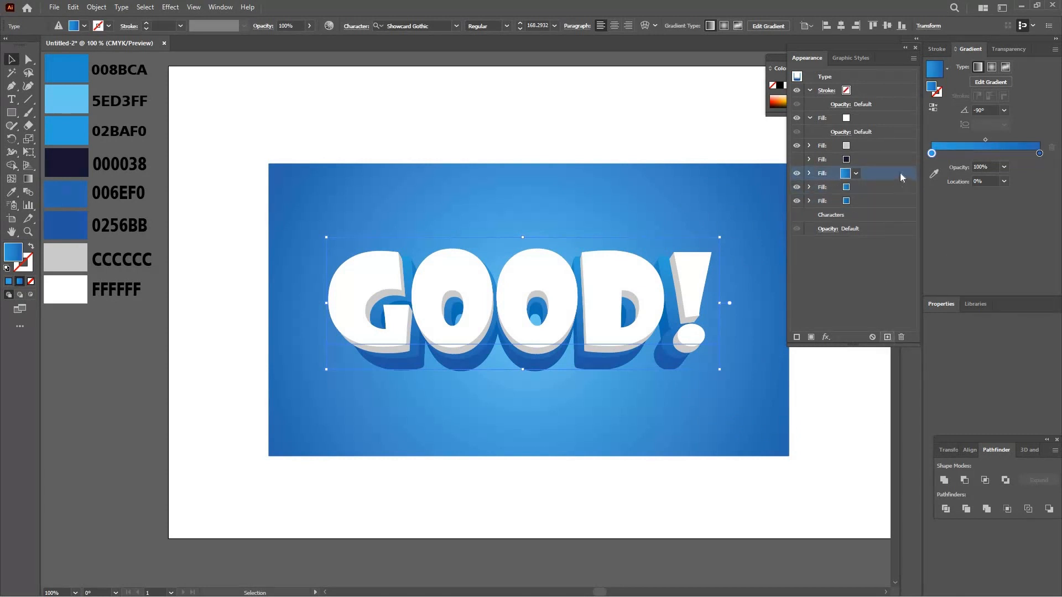
pyautogui.doubleClick(8, 255)
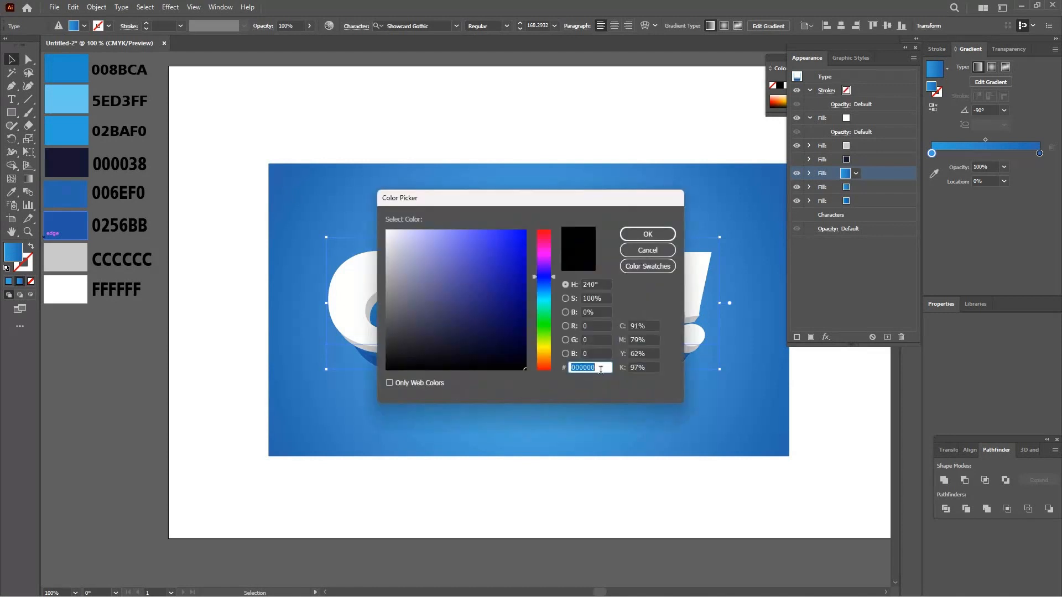
pyautogui.write('000038')
pyautogui.click(648, 235)
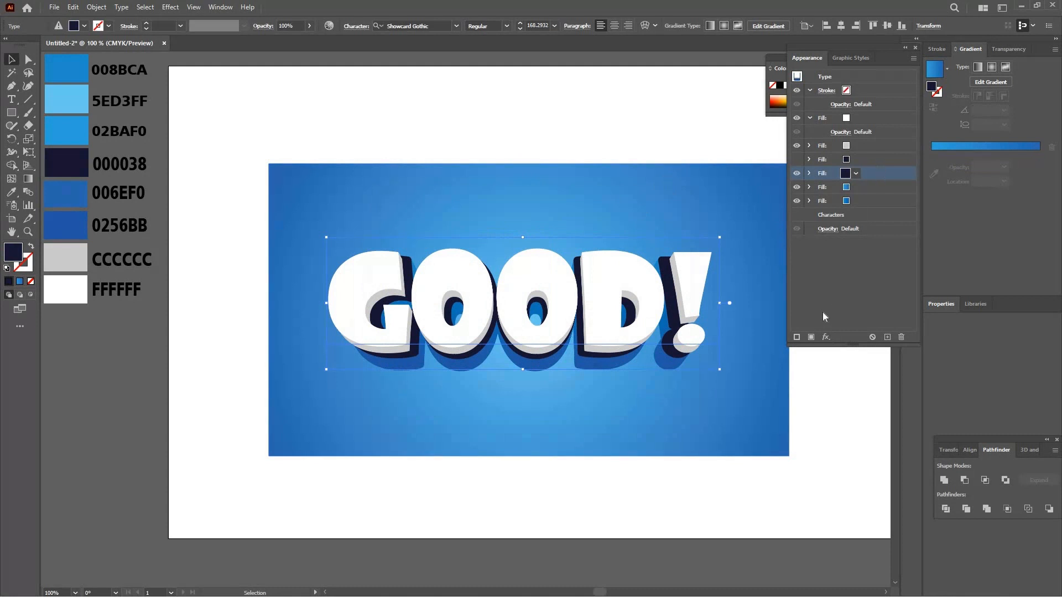
# Add another Transform effect to the visible dark fill with 89% horizontal scale and a 10 px vertical move
pyautogui.click(826, 338)
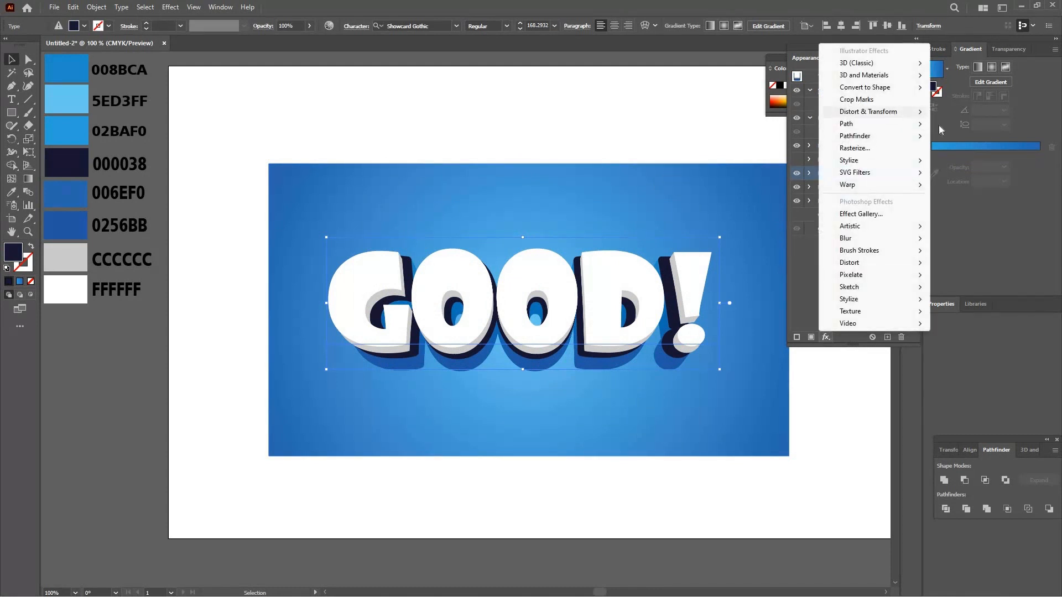
pyautogui.moveTo(896, 112)
pyautogui.click(956, 150)
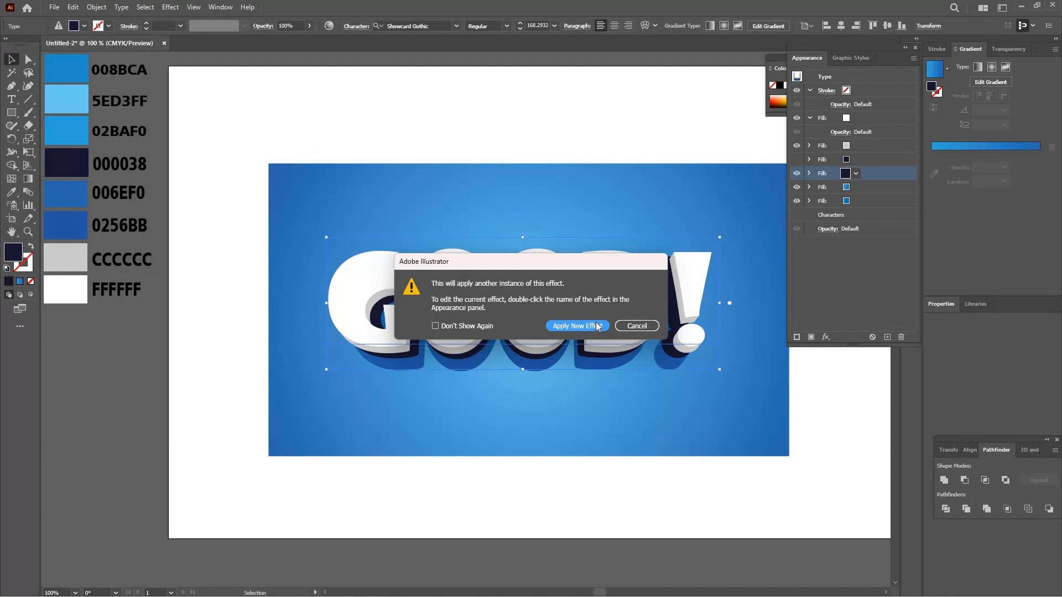
pyautogui.click(598, 327)
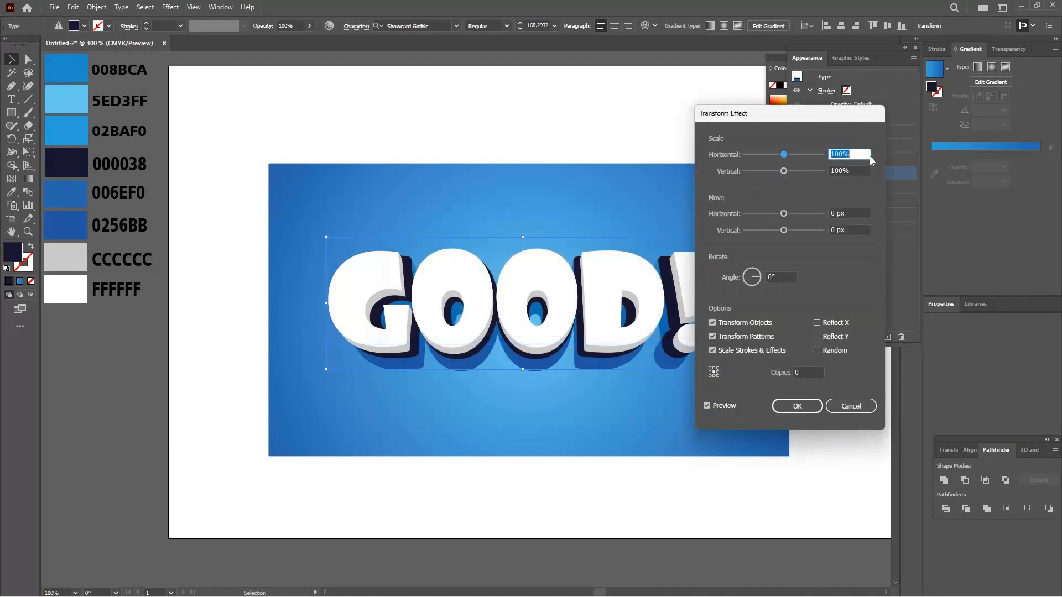
pyautogui.write('89')
pyautogui.press('Tab')
pyautogui.press('Tab')
pyautogui.press('Tab')
pyautogui.write('10')
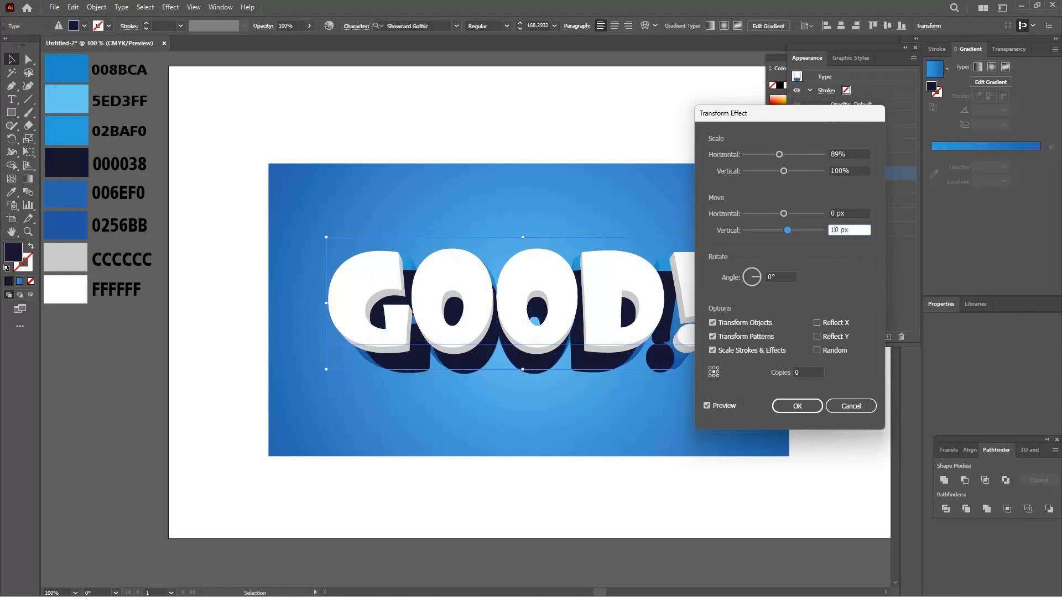
pyautogui.click(734, 406)
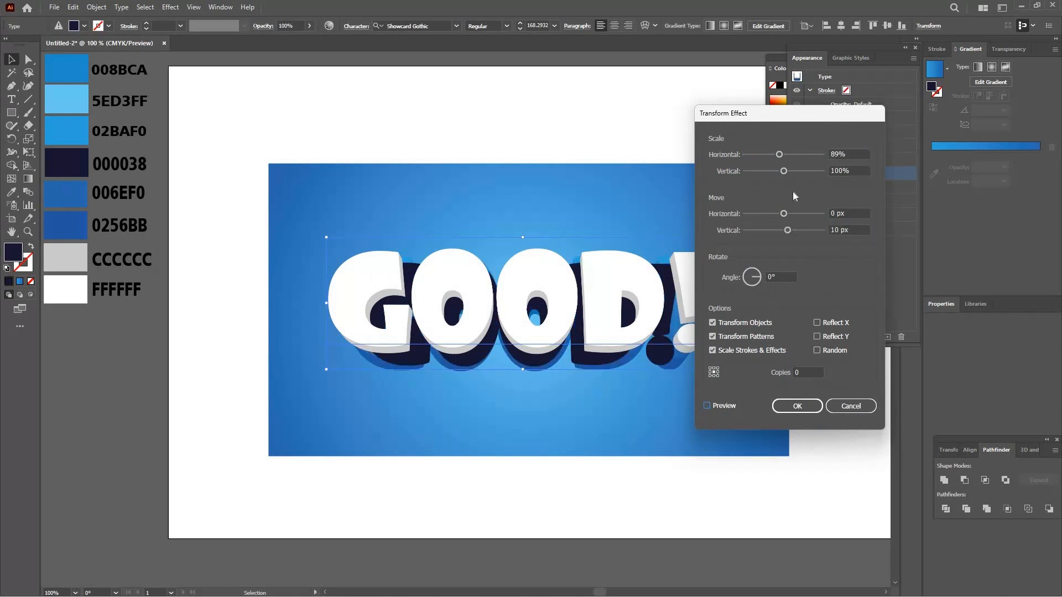
# Change the dark fill's Transform horizontal scale to 93% and apply the effect
pyautogui.moveTo(805, 116); pyautogui.dragTo(938, 125)
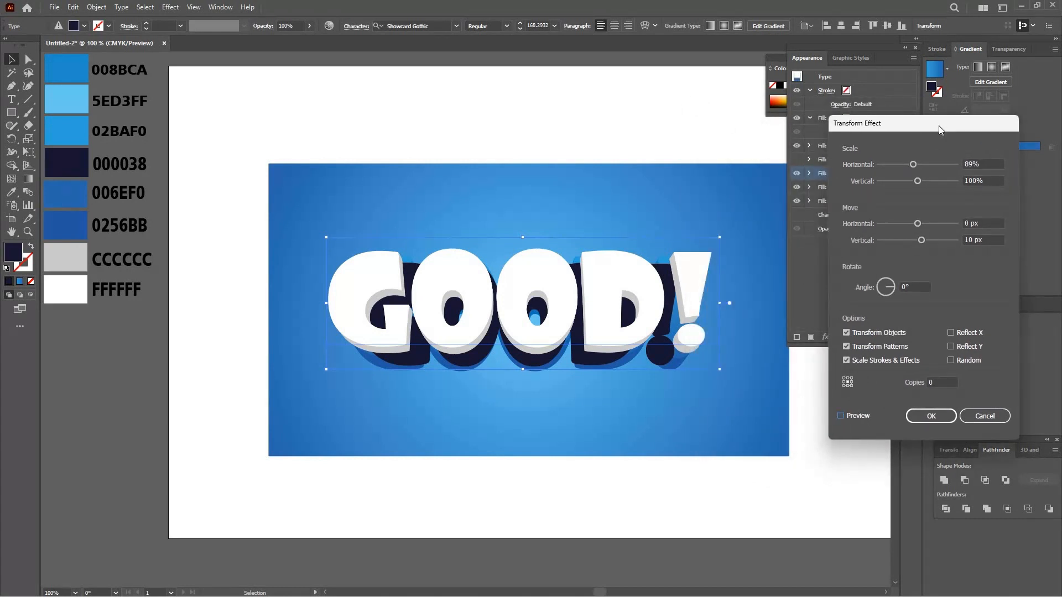
pyautogui.moveTo(939, 125); pyautogui.dragTo(883, 133)
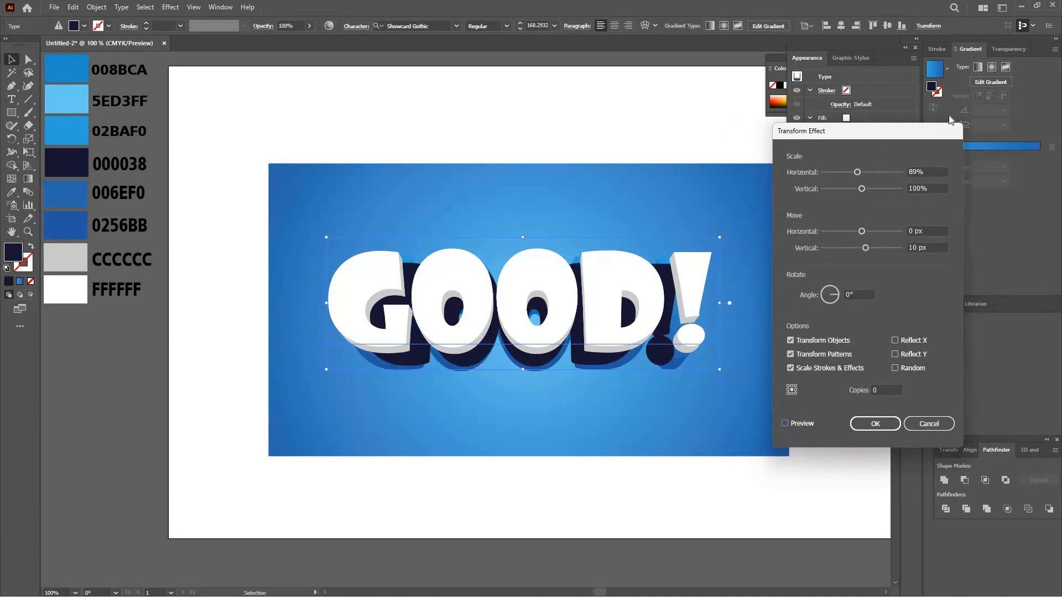
pyautogui.doubleClick(927, 172)
pyautogui.write('95')
pyautogui.click(801, 423)
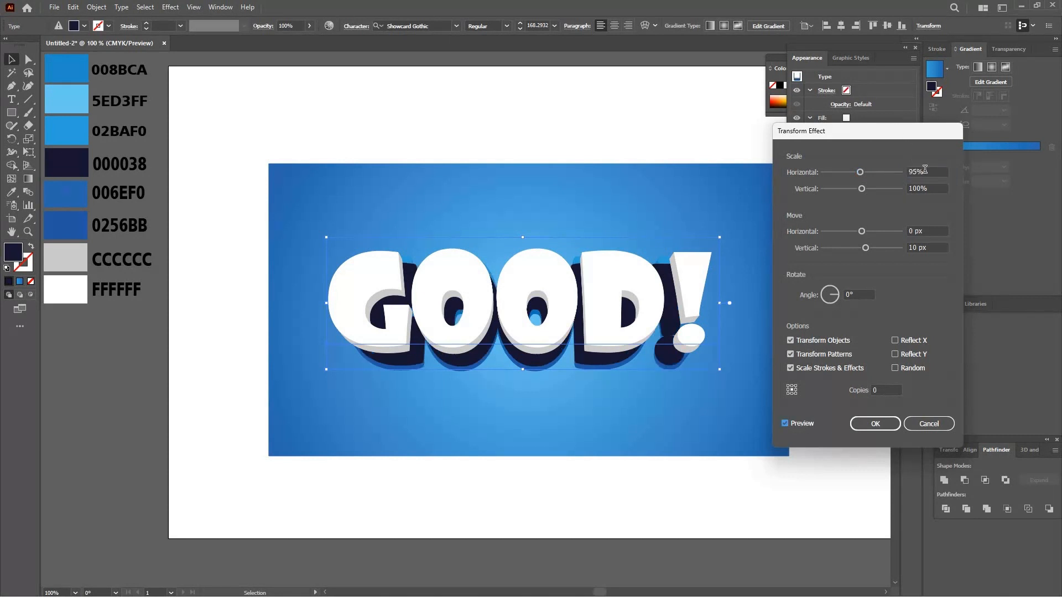
pyautogui.moveTo(925, 171); pyautogui.dragTo(908, 172)
pyautogui.write('93')
pyautogui.click(807, 423)
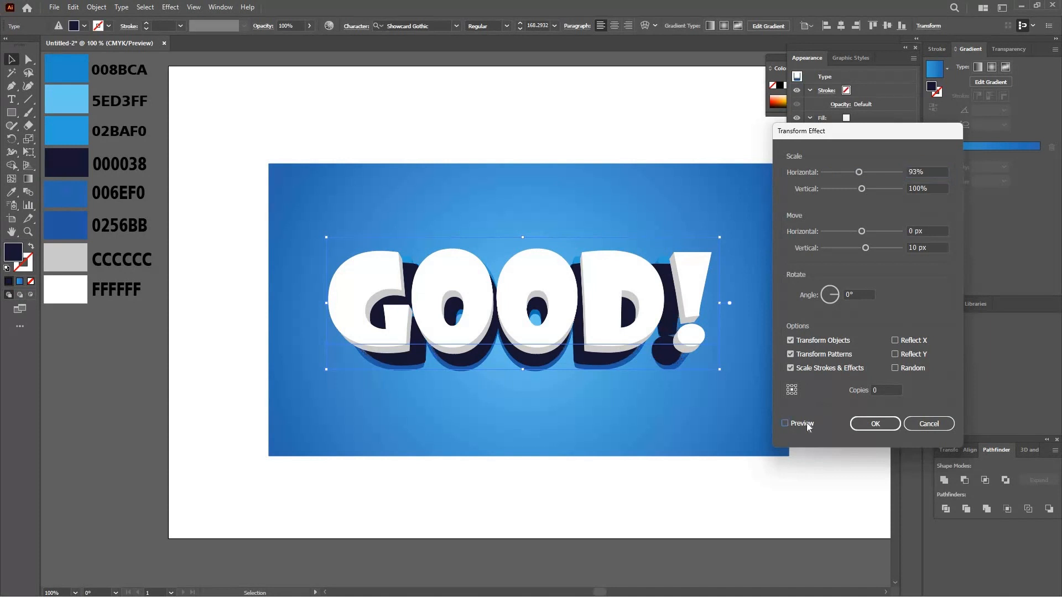
pyautogui.click(876, 426)
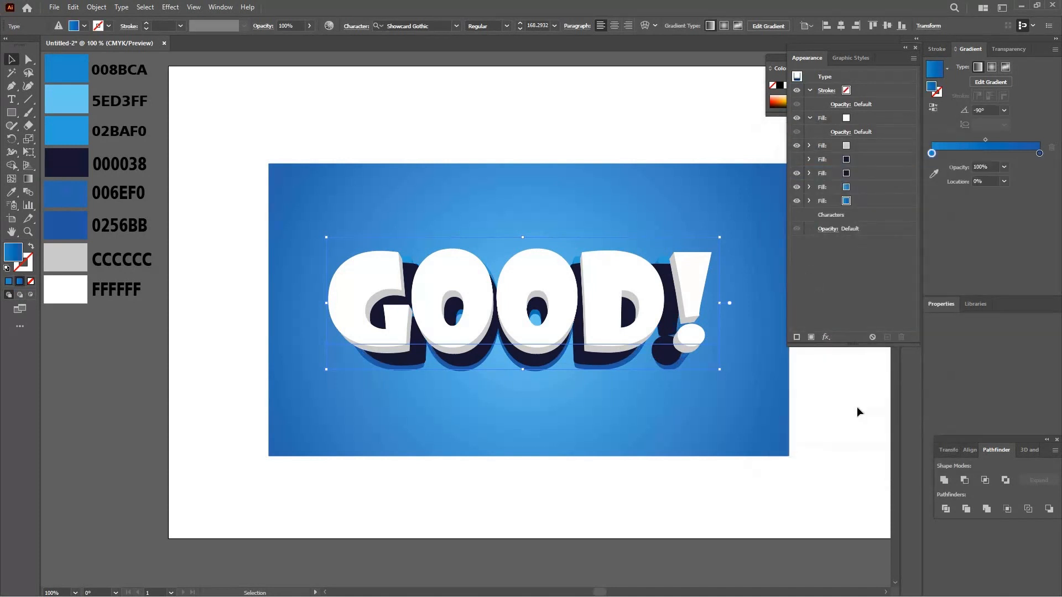
# Move the visible dark fill below both blue gradient fills in the stacking order and deselect the text
pyautogui.click(877, 172)
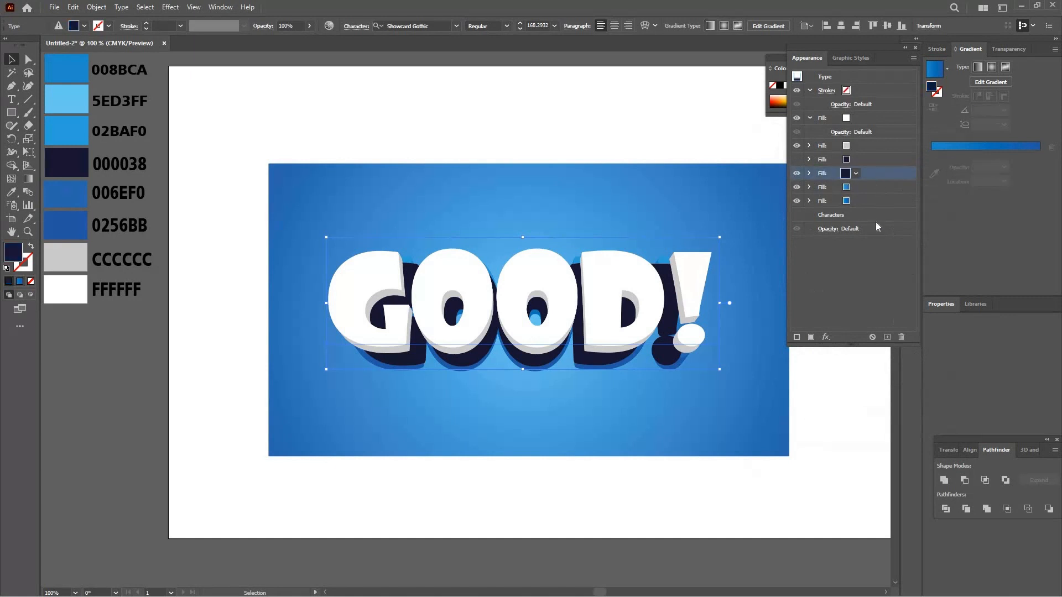
pyautogui.moveTo(894, 175); pyautogui.dragTo(890, 209)
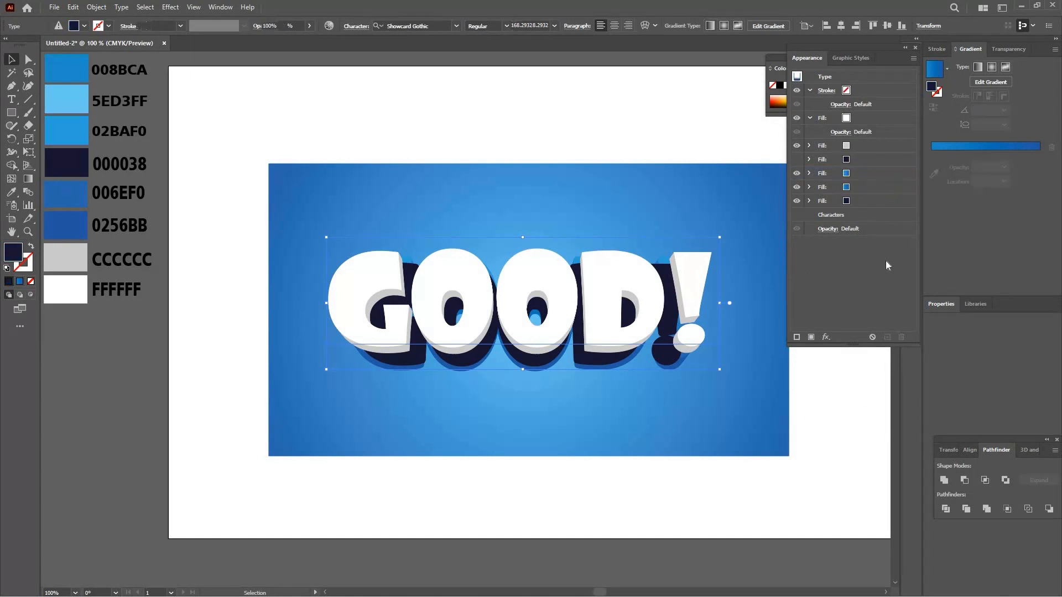
pyautogui.click(855, 392)
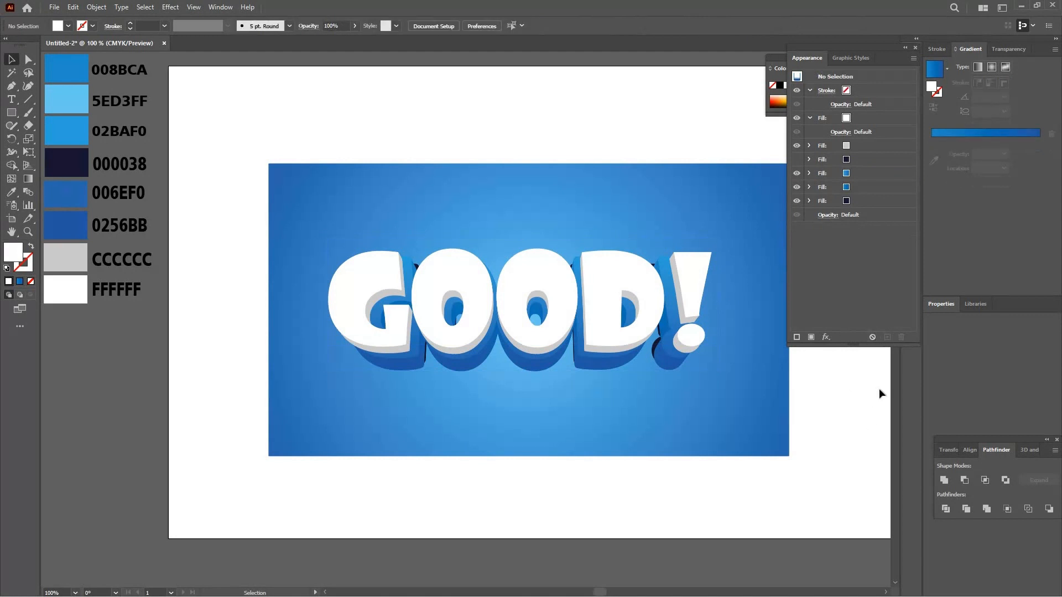
# Apply a Gaussian Blur with a 15-pixel radius to the hidden dark fill beneath the grey fill of the "GOOD!" text
pyautogui.click(799, 160)
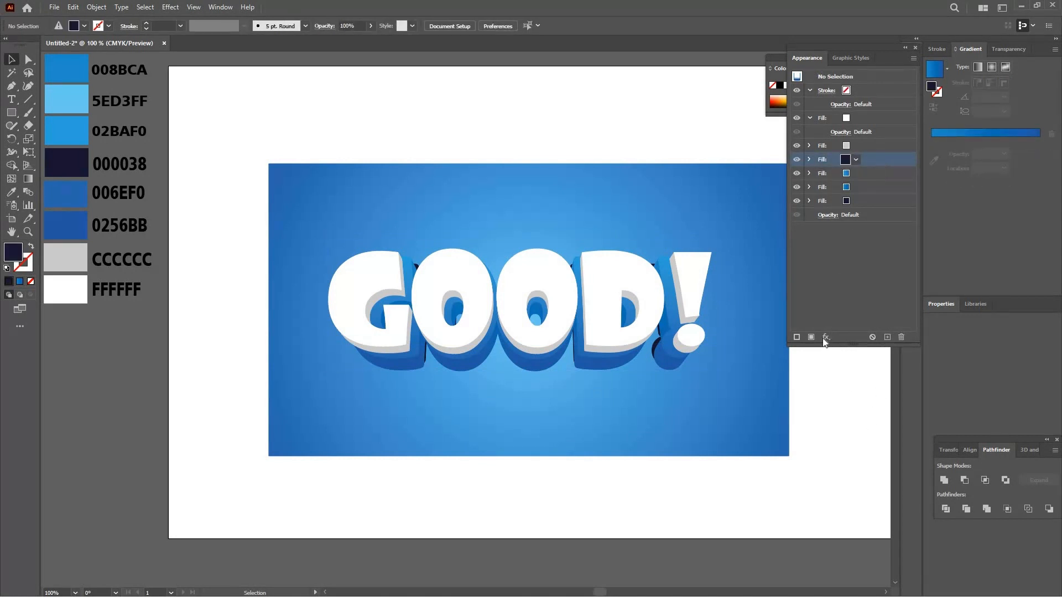
pyautogui.click(642, 284)
pyautogui.click(796, 159)
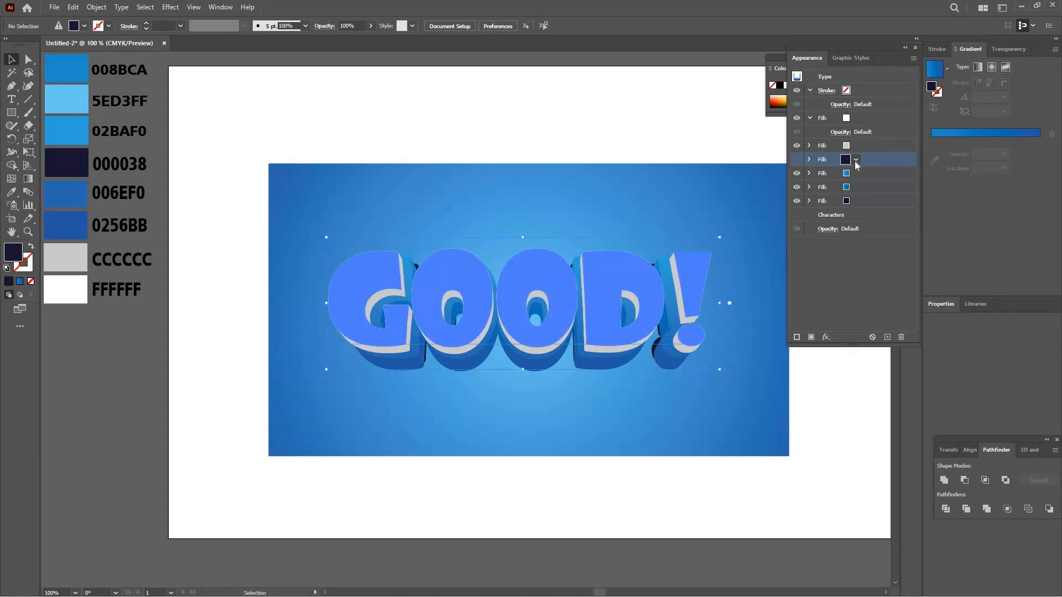
pyautogui.click(824, 337)
pyautogui.moveTo(882, 238)
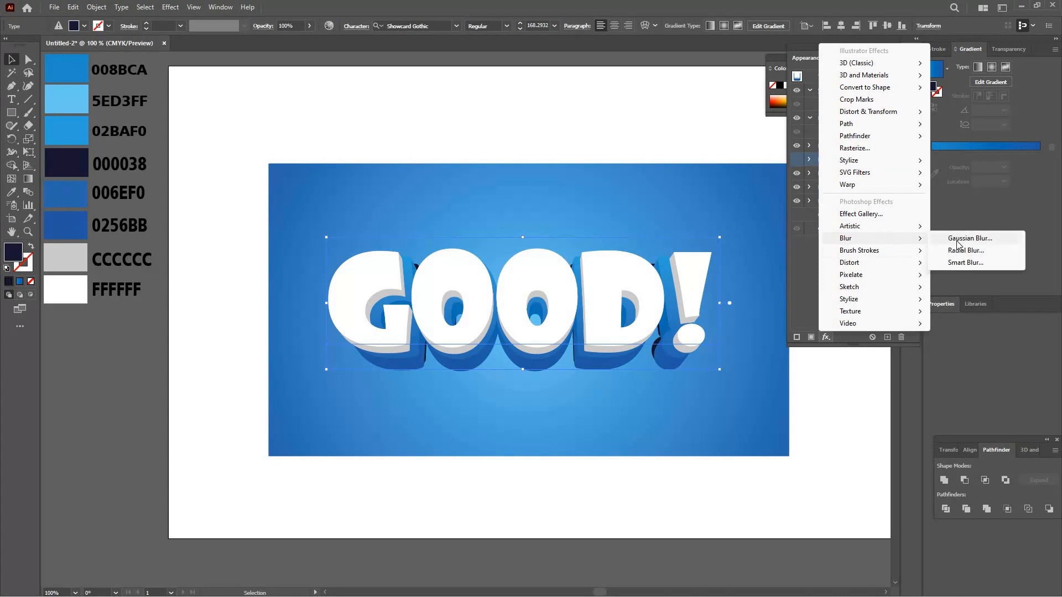
pyautogui.click(963, 239)
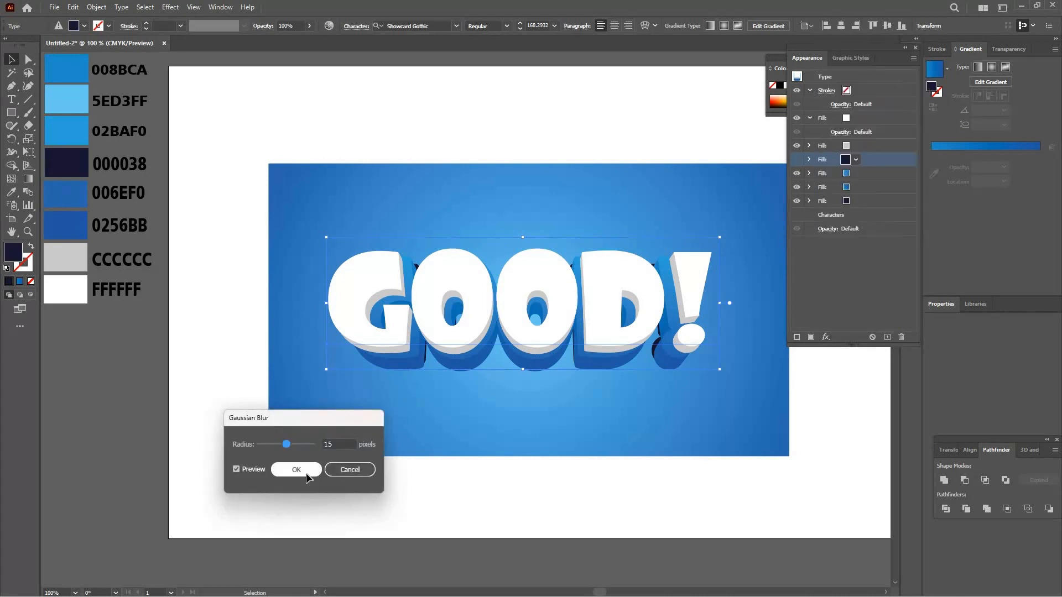
pyautogui.click(297, 470)
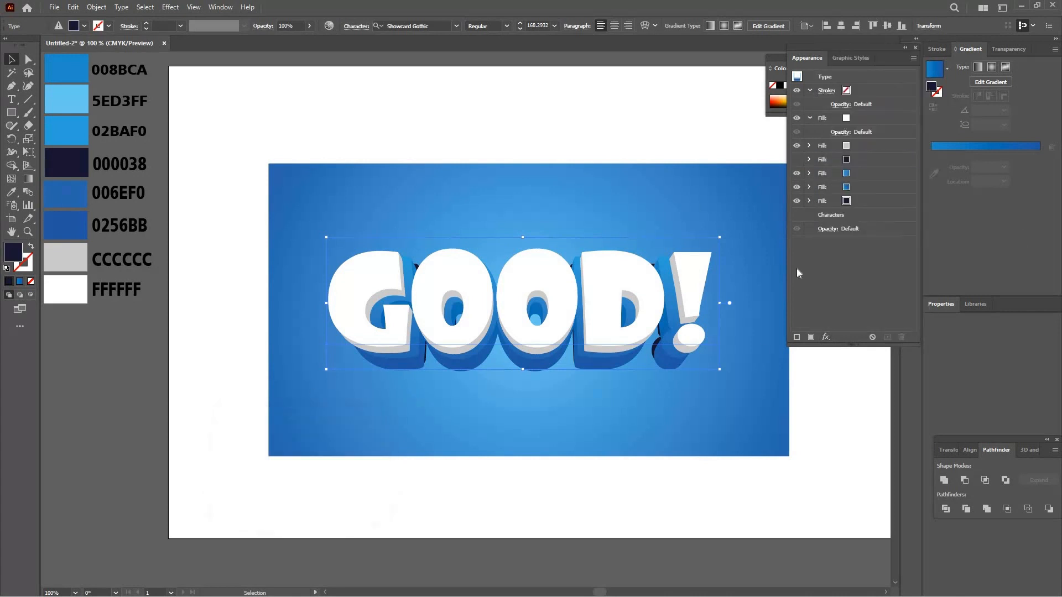
# Add another Transform effect to the hidden dark fill with 95% horizontal scale and a 15 px vertical move
pyautogui.click(874, 157)
pyautogui.click(826, 338)
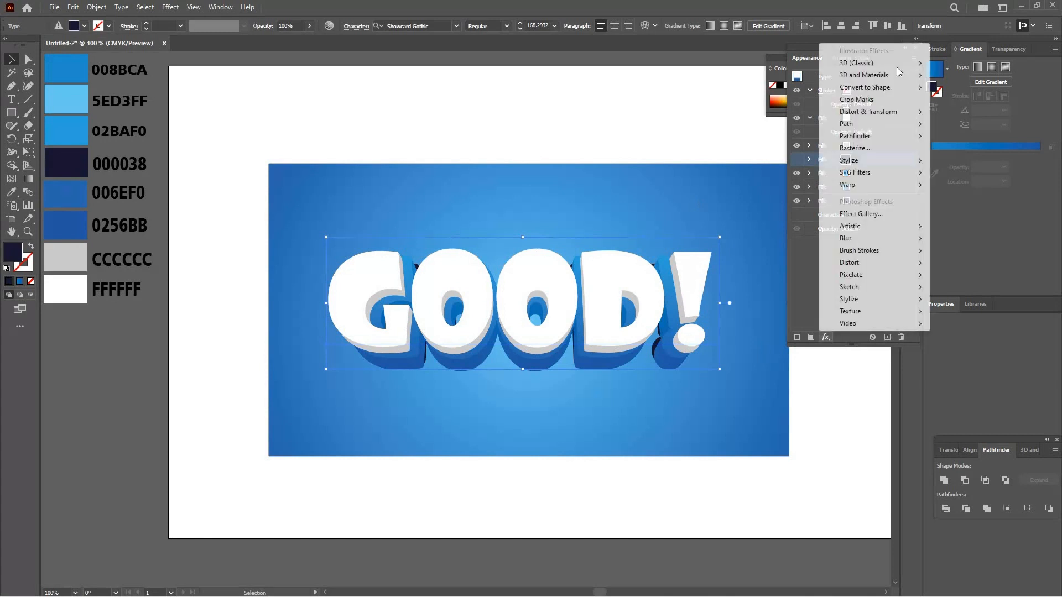
pyautogui.moveTo(907, 112)
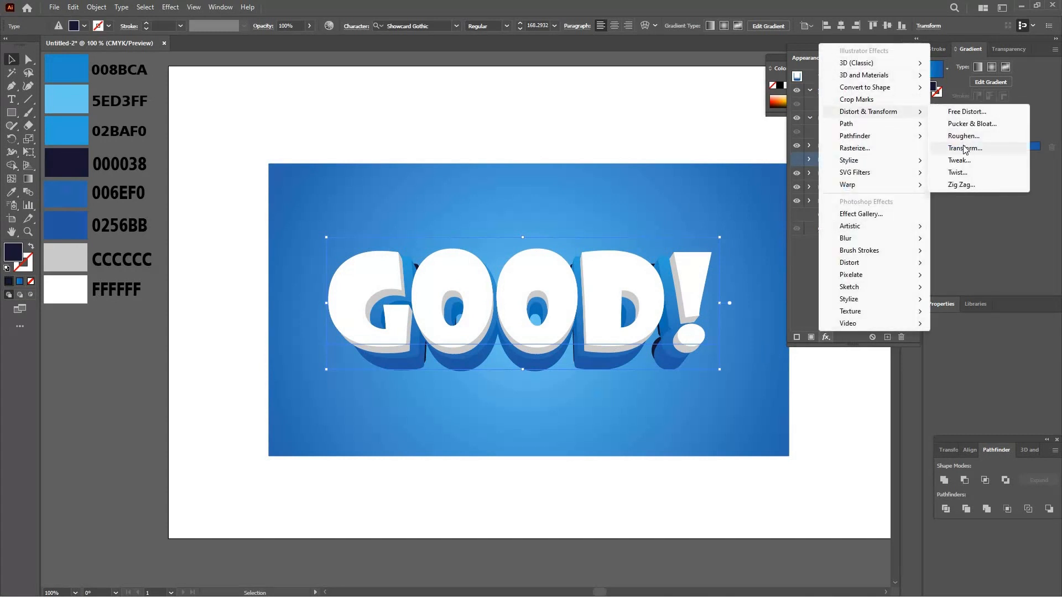
pyautogui.click(965, 149)
pyautogui.click(588, 326)
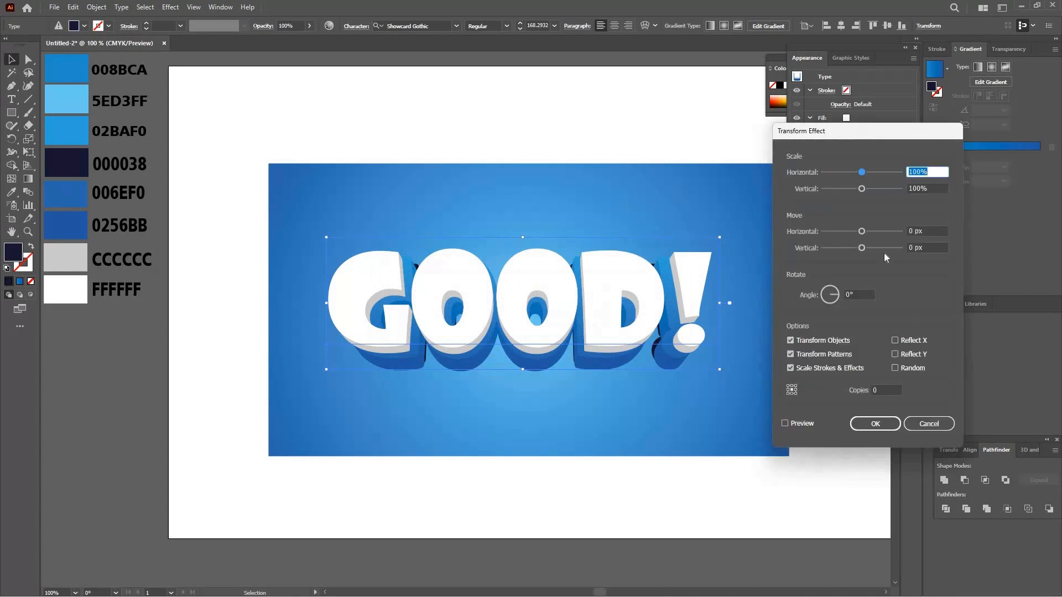
pyautogui.doubleClick(916, 248)
pyautogui.write('15')
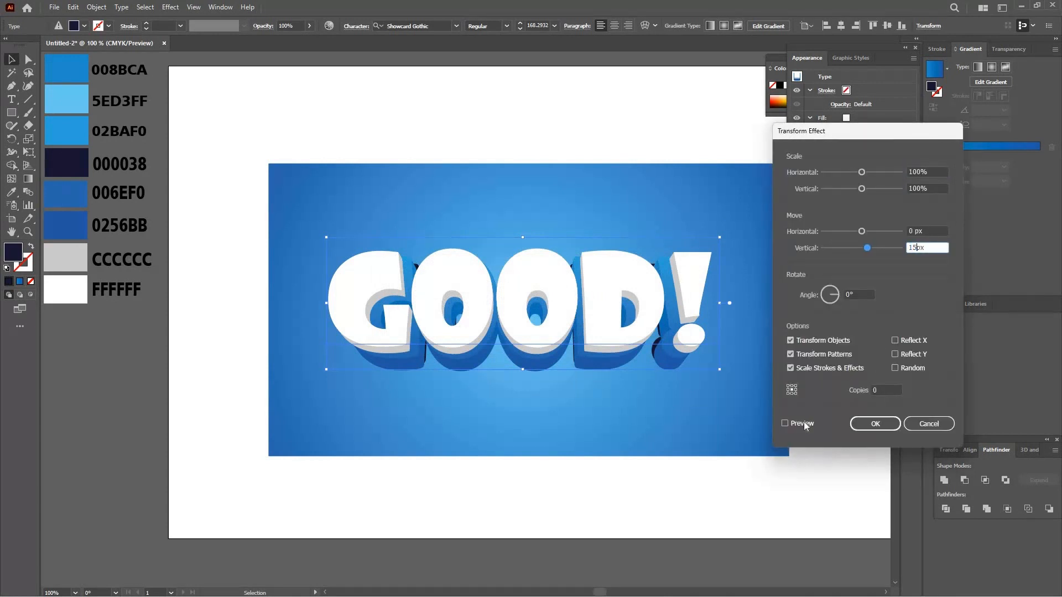
pyautogui.press('Tab')
pyautogui.moveTo(921, 170); pyautogui.dragTo(899, 178)
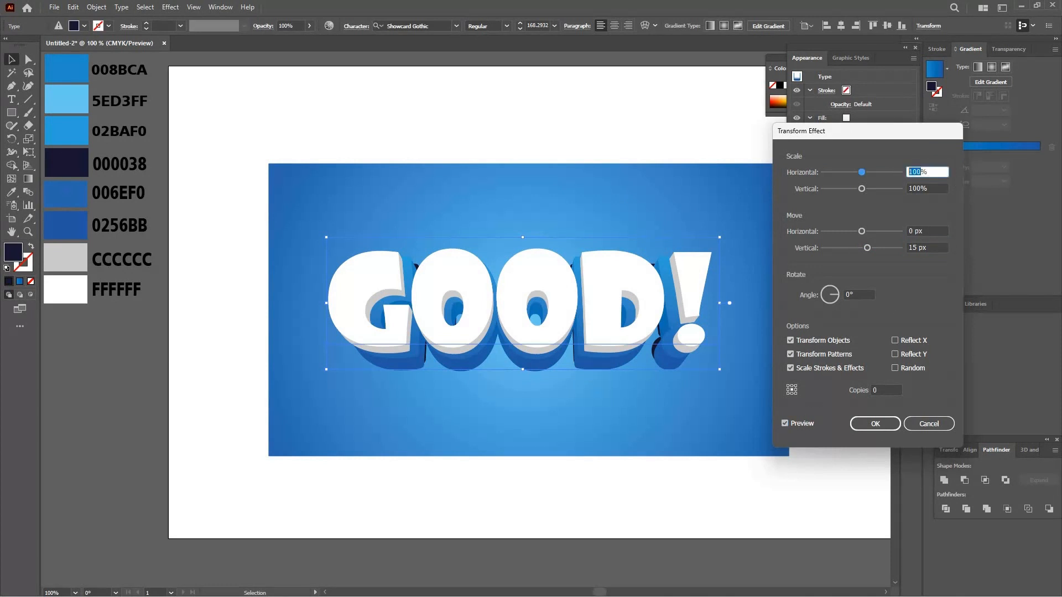
pyautogui.write('95')
pyautogui.press('Tab')
pyautogui.click(866, 426)
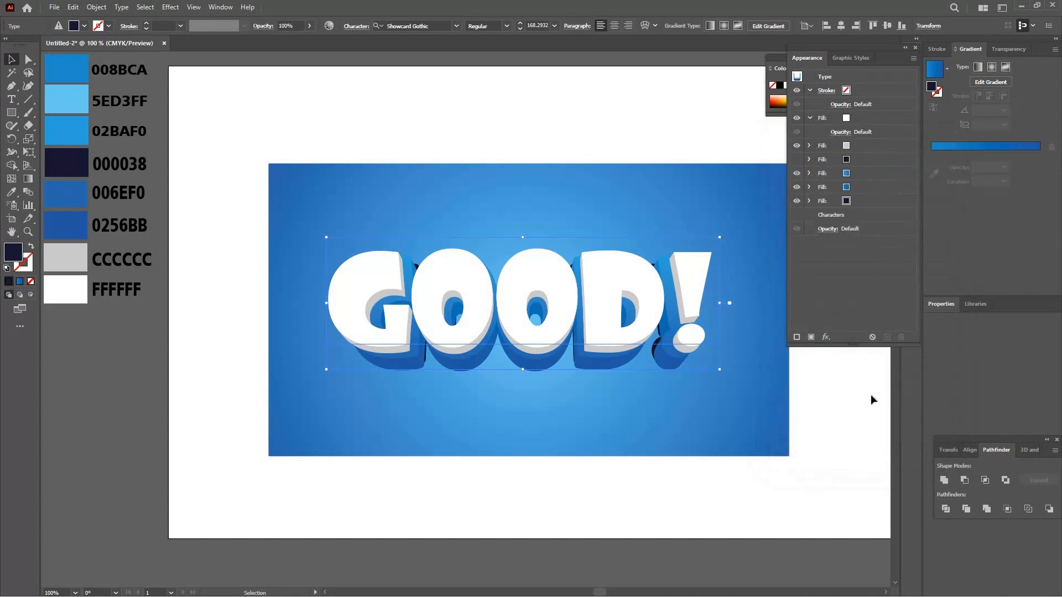
# Apply a Gaussian Blur with a 15-pixel radius to the visible dark fill at the bottom of the stack
pyautogui.click(874, 201)
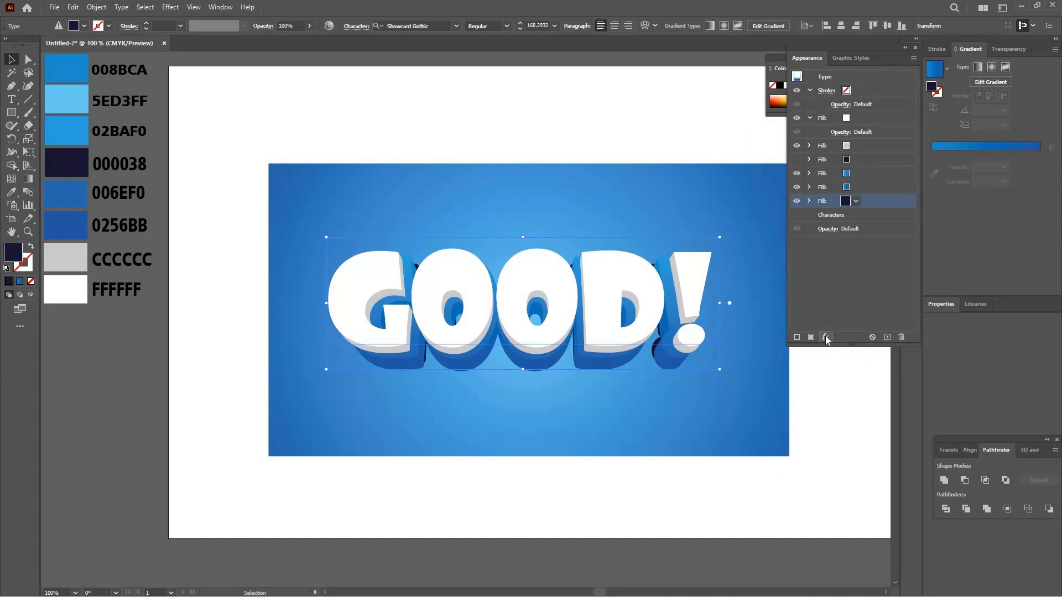
pyautogui.click(826, 337)
pyautogui.moveTo(854, 241)
pyautogui.click(963, 239)
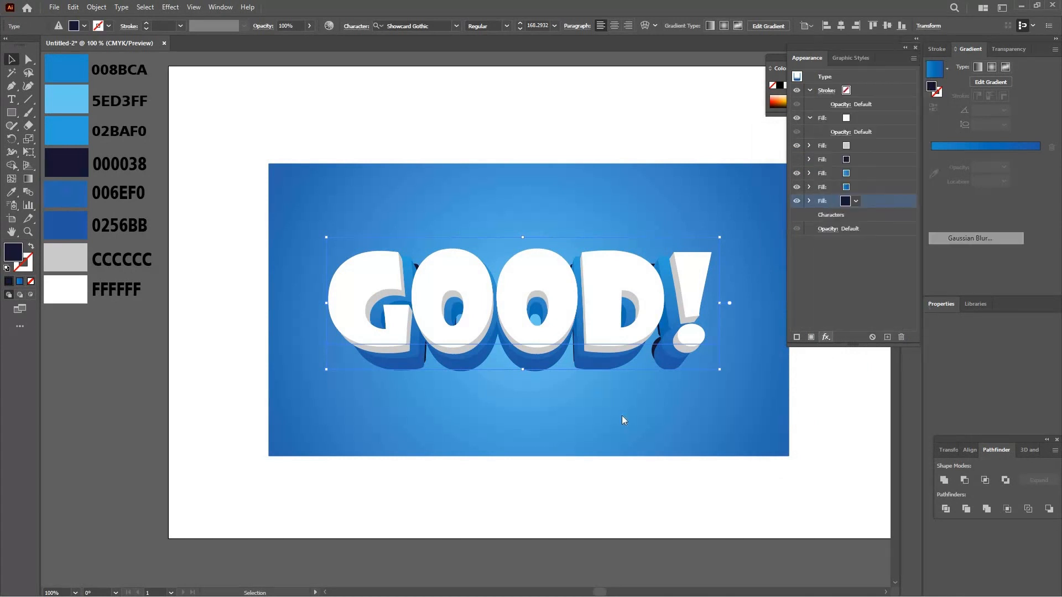
pyautogui.click(301, 470)
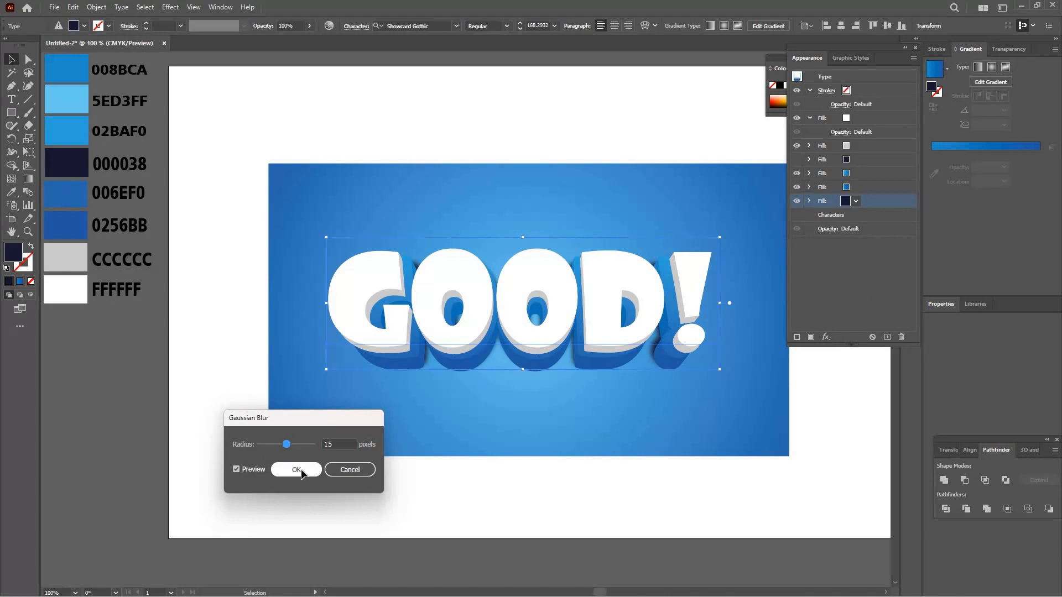
# Add another Transform effect to the blurred visible dark fill, previewing a 40 px vertical move and 89% horizontal scale
pyautogui.click(825, 337)
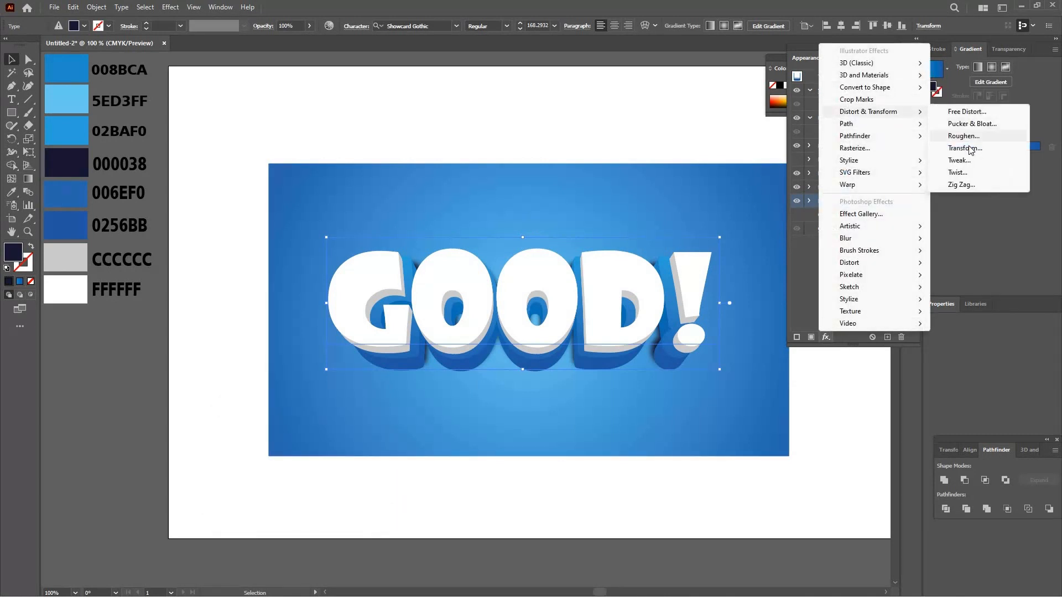
pyautogui.click(973, 148)
pyautogui.click(578, 325)
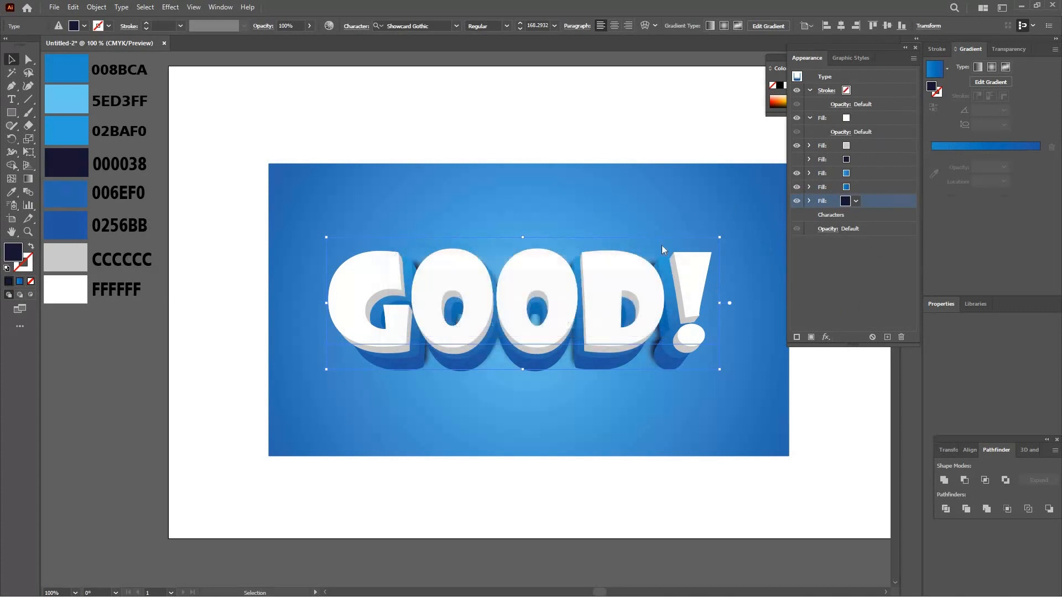
pyautogui.click(909, 248)
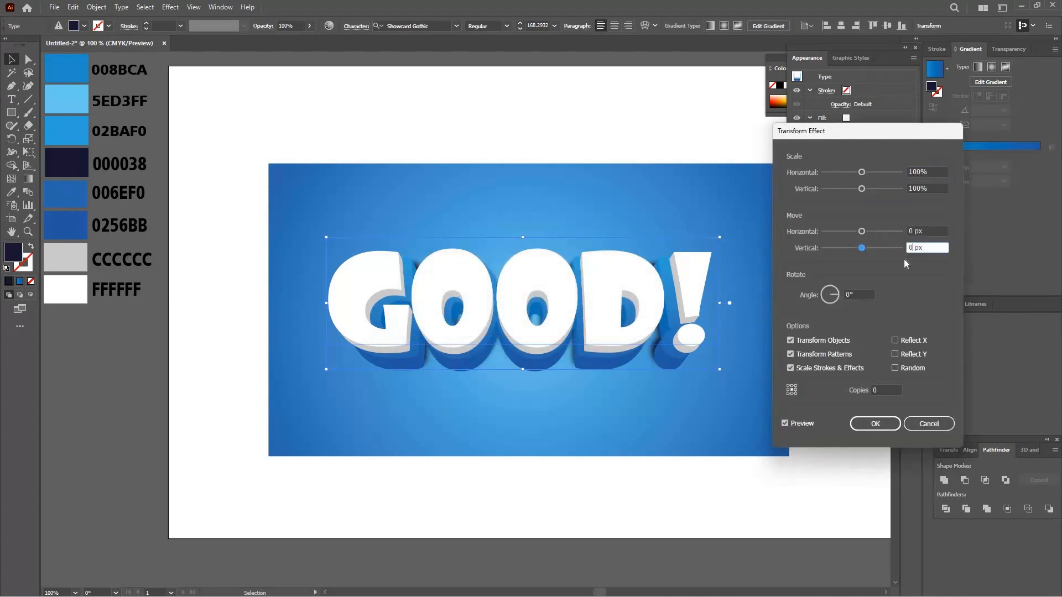
pyautogui.write('4')
pyautogui.click(798, 427)
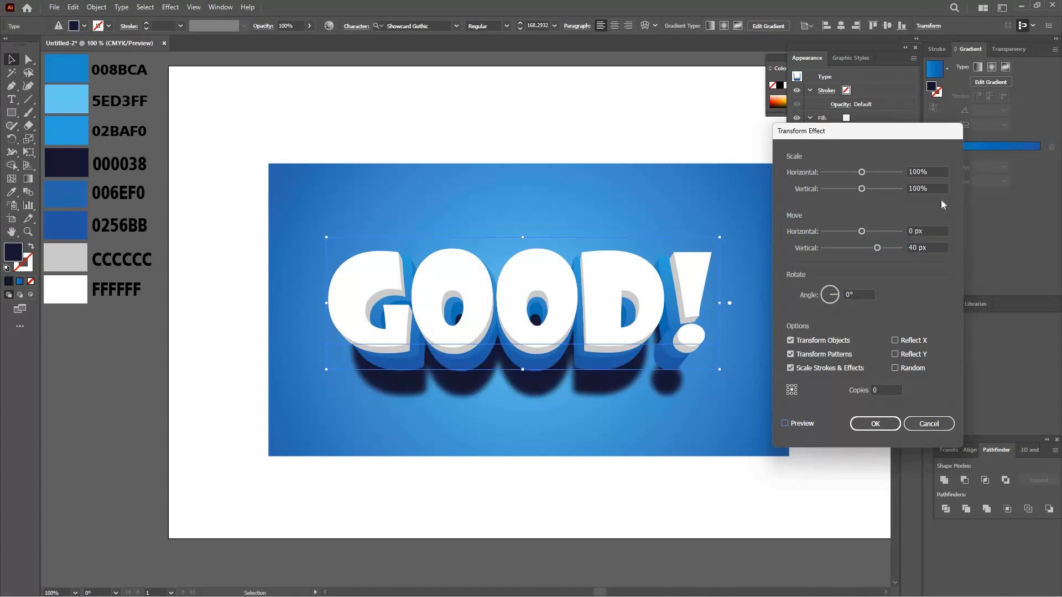
pyautogui.doubleClick(919, 172)
pyautogui.write('89')
pyautogui.click(796, 423)
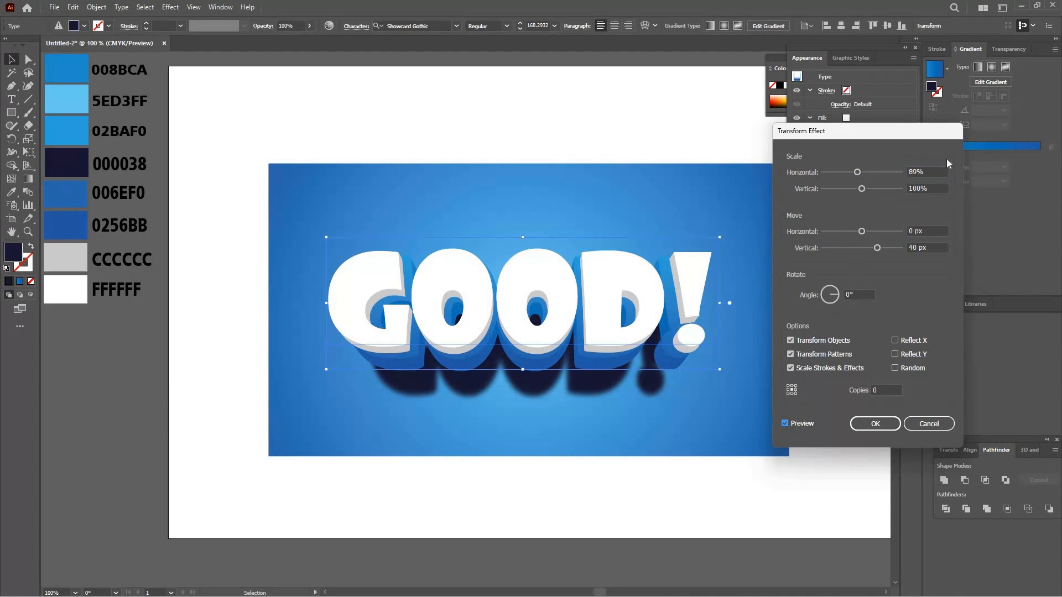
# Change the new Transform effect to 92% horizontal scale and a 30 px vertical move, and apply it
pyautogui.doubleClick(916, 172)
pyautogui.write('92')
pyautogui.click(807, 425)
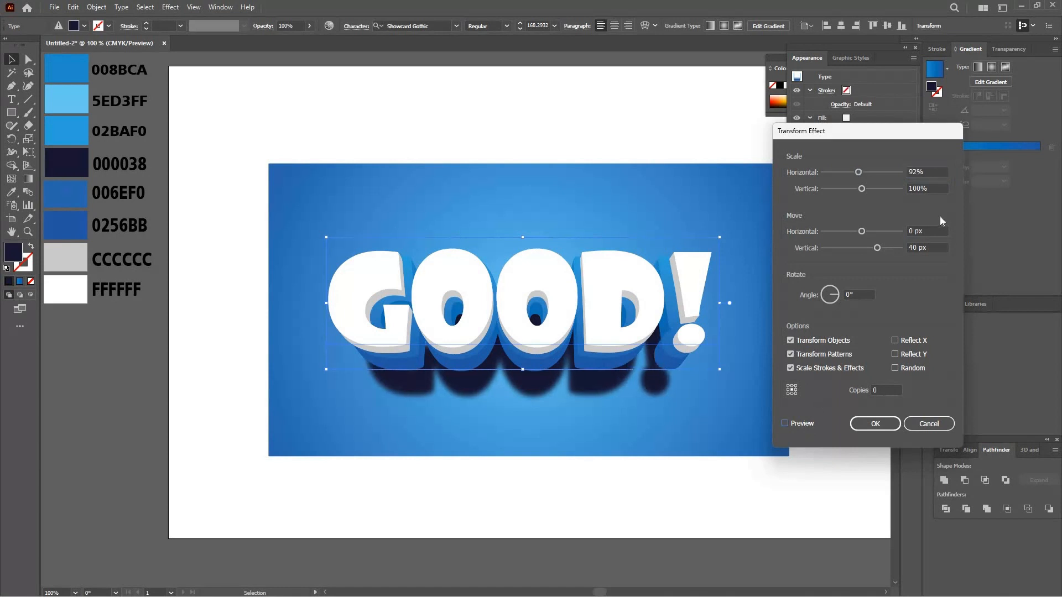
pyautogui.doubleClick(913, 247)
pyautogui.write('0')
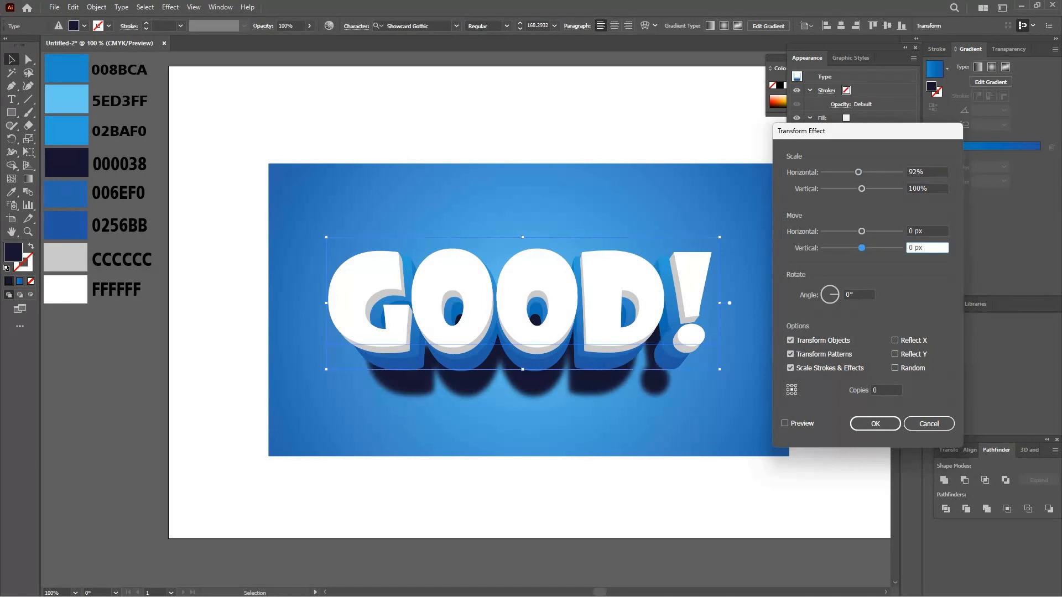
pyautogui.write('30')
pyautogui.click(797, 423)
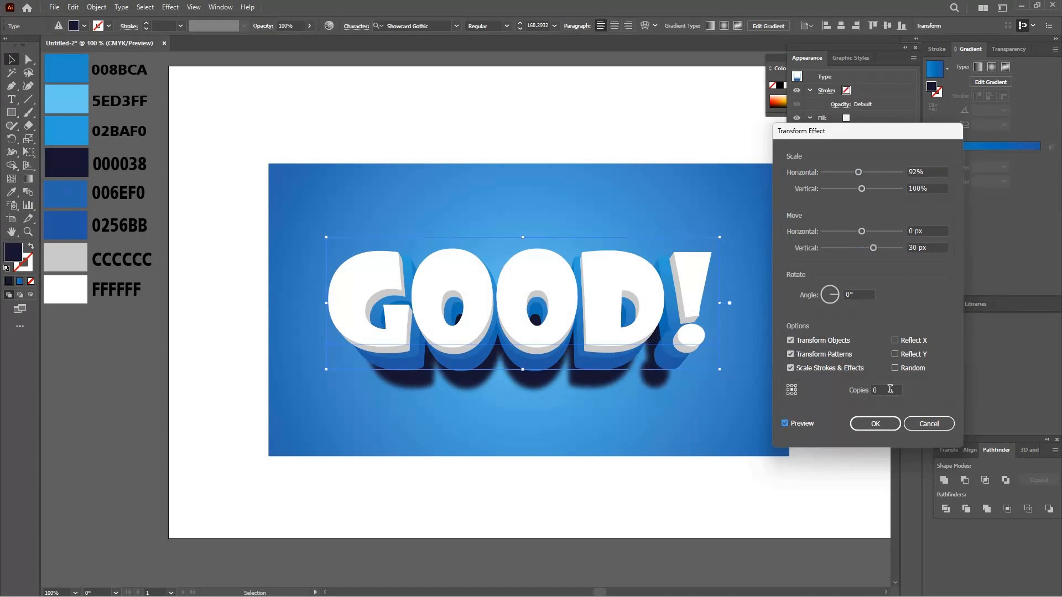
pyautogui.click(875, 424)
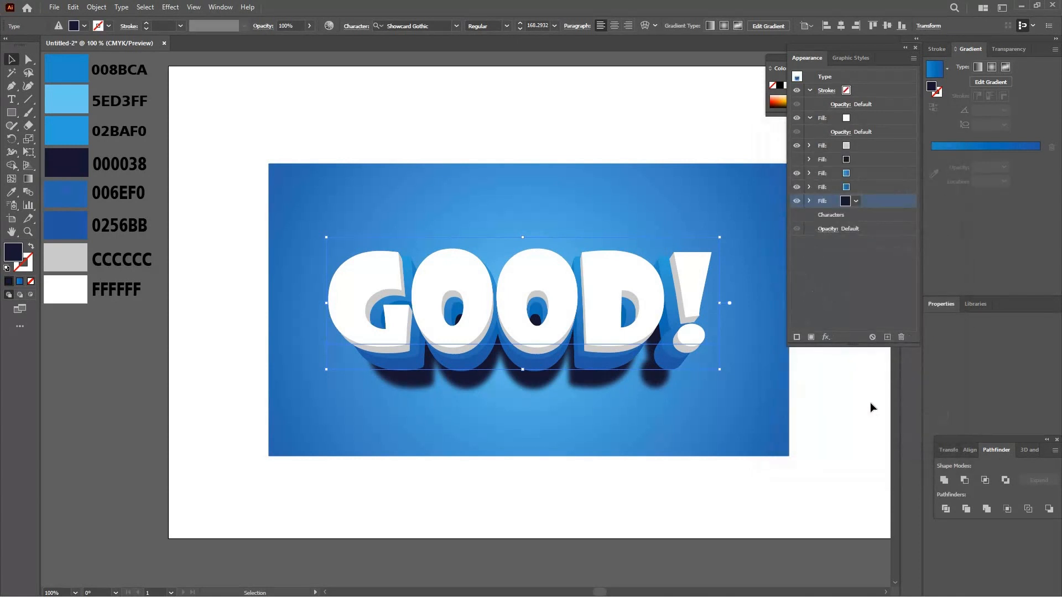
# Duplicate the lowest dark fill and expand the copy's list of effects
pyautogui.click(887, 338)
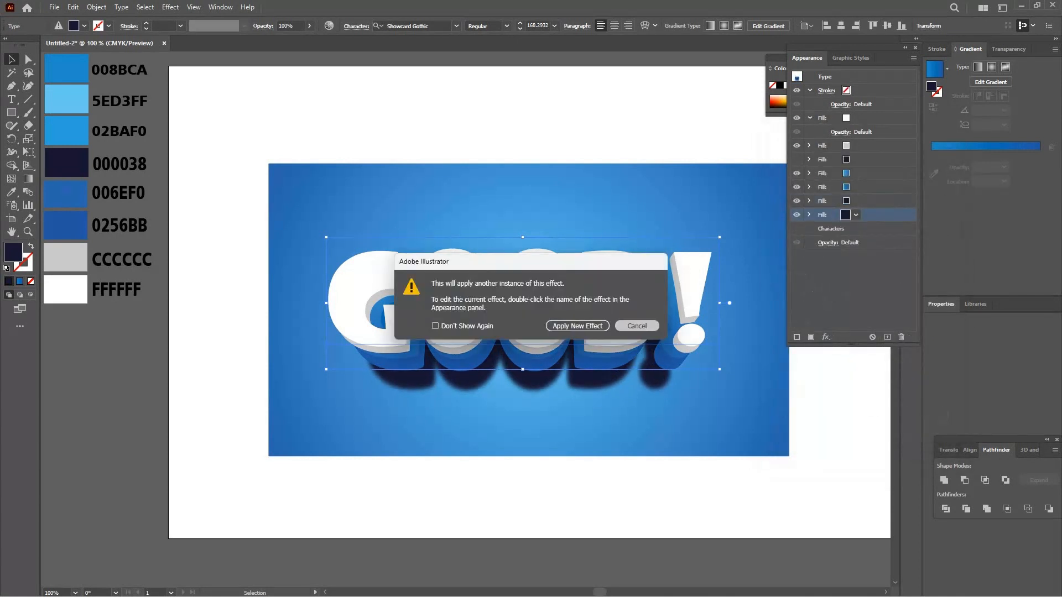
pyautogui.click(635, 325)
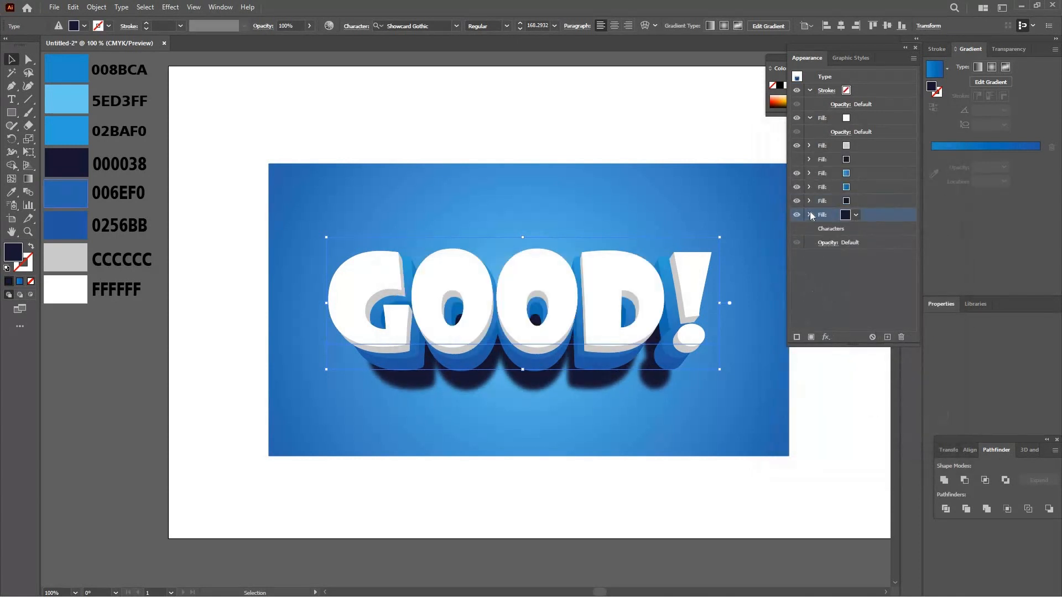
pyautogui.click(810, 213)
pyautogui.click(842, 244)
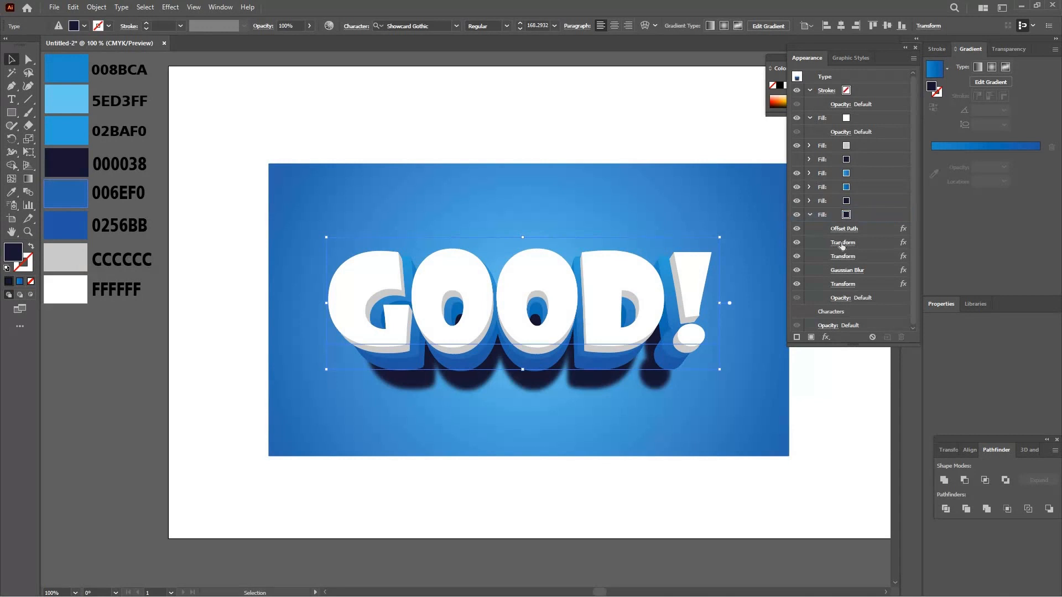
# Try a 50 px vertical move in the copied fill's first Transform effect, but settle on 10 px and apply it
pyautogui.click(845, 243)
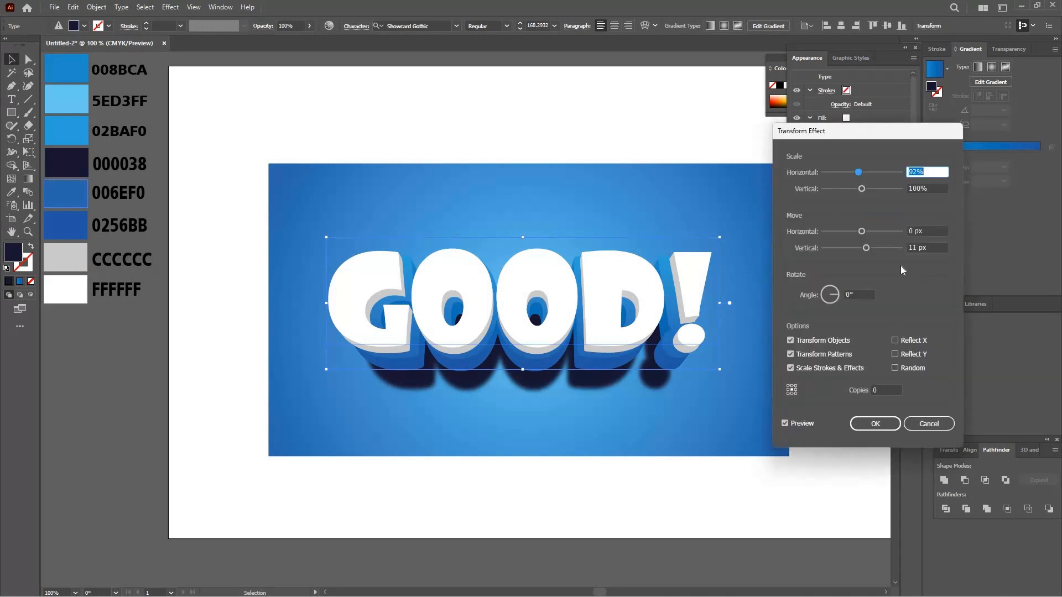
pyautogui.doubleClick(907, 253)
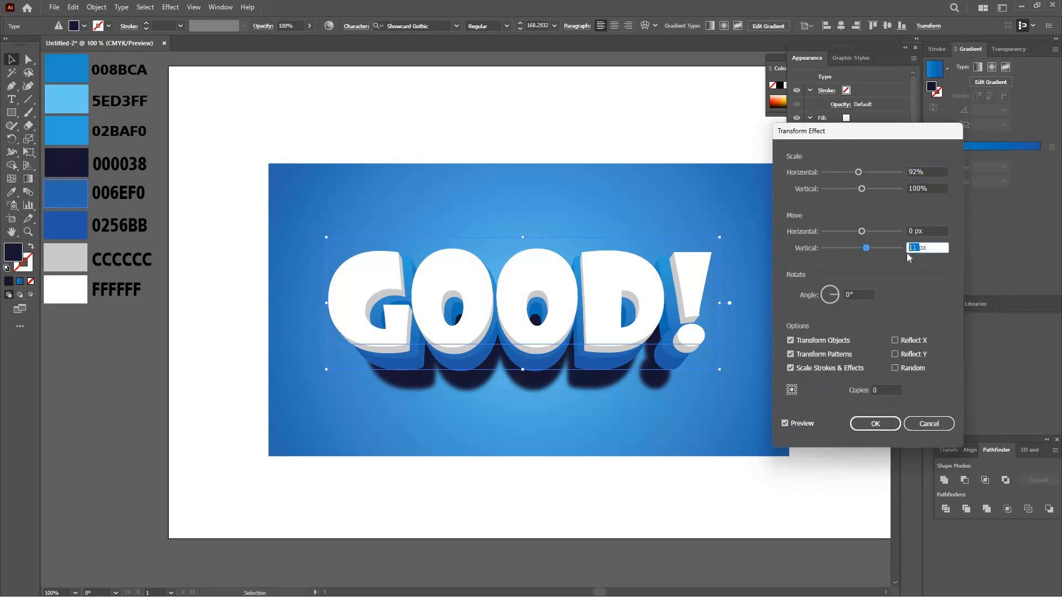
pyautogui.write('50')
pyautogui.click(802, 424)
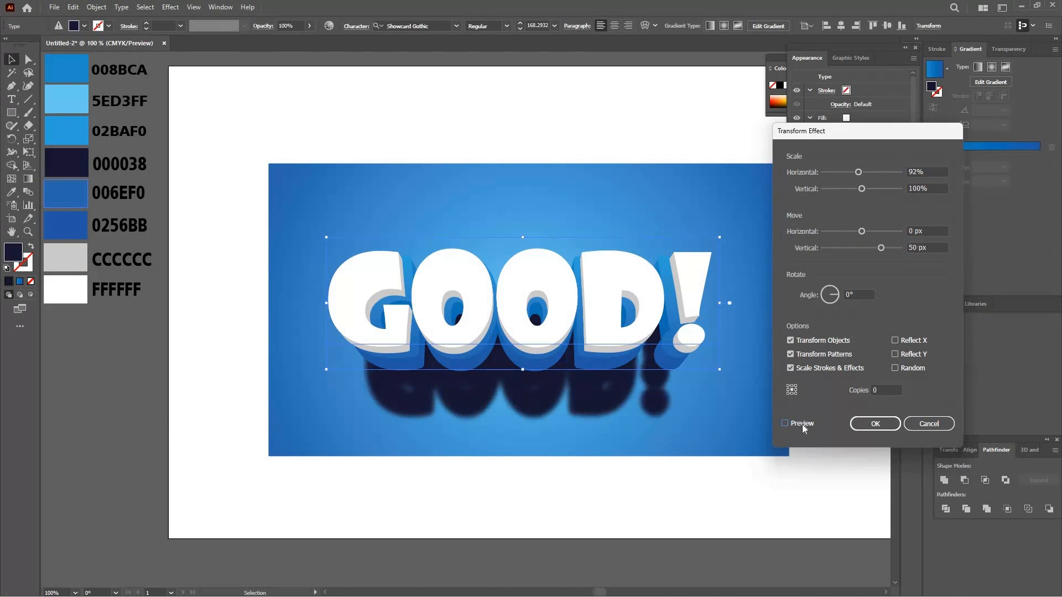
pyautogui.doubleClick(908, 249)
pyautogui.write('10')
pyautogui.click(799, 425)
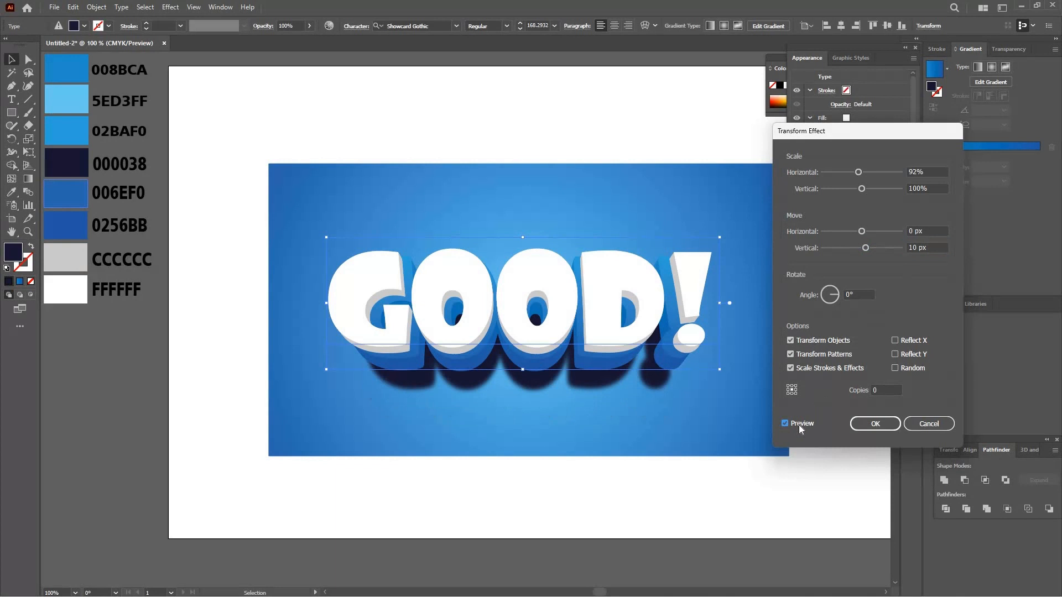
pyautogui.click(861, 425)
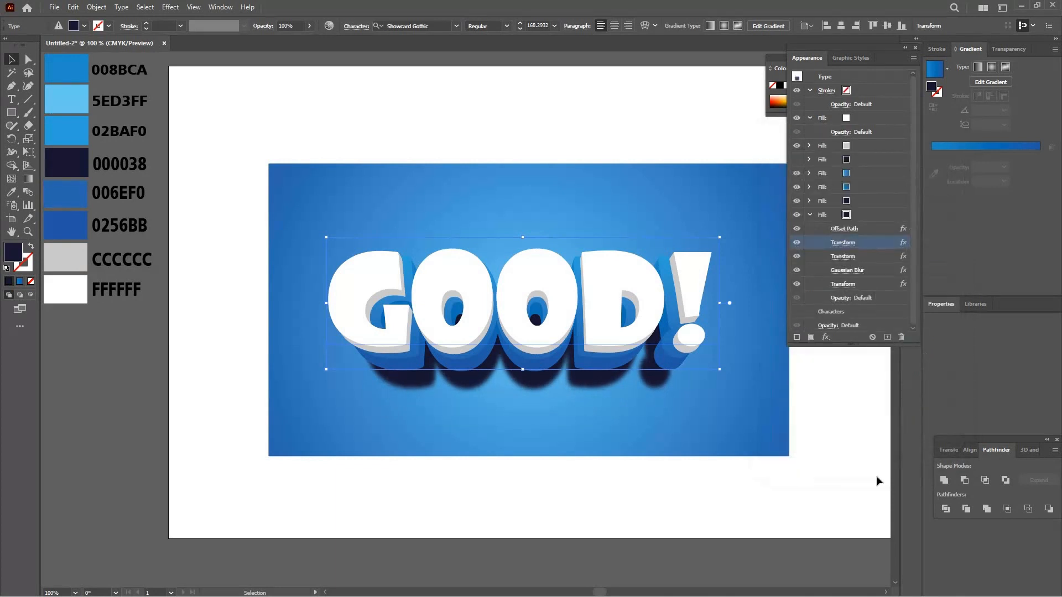
# Set the radius of the copied dark fill's Gaussian Blur to 30 pixels and deselect the text
pyautogui.click(837, 270)
pyautogui.press('Tab')
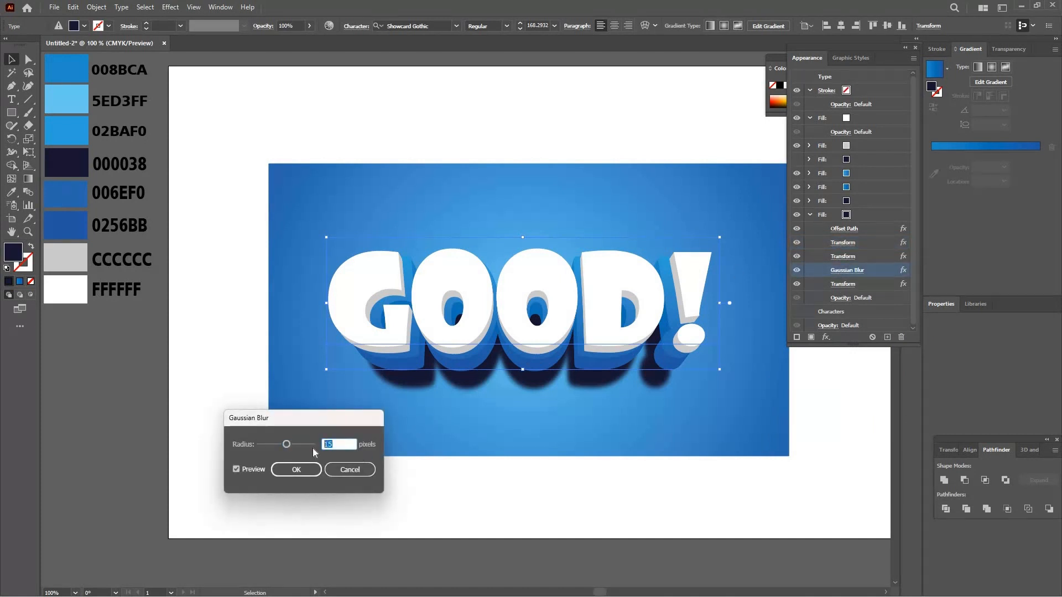
pyautogui.write('30')
pyautogui.click(250, 469)
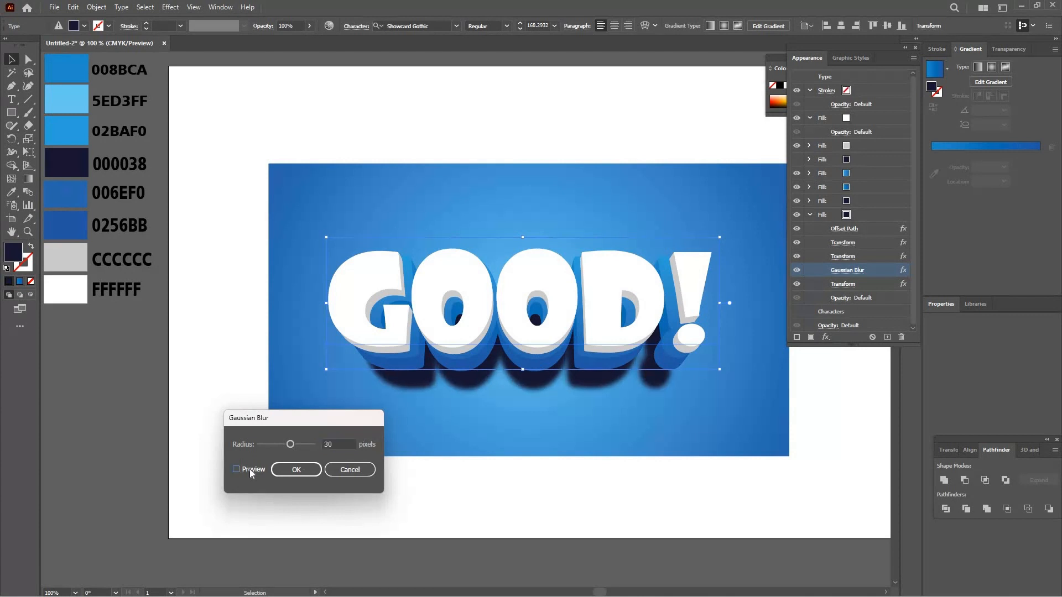
pyautogui.click(280, 471)
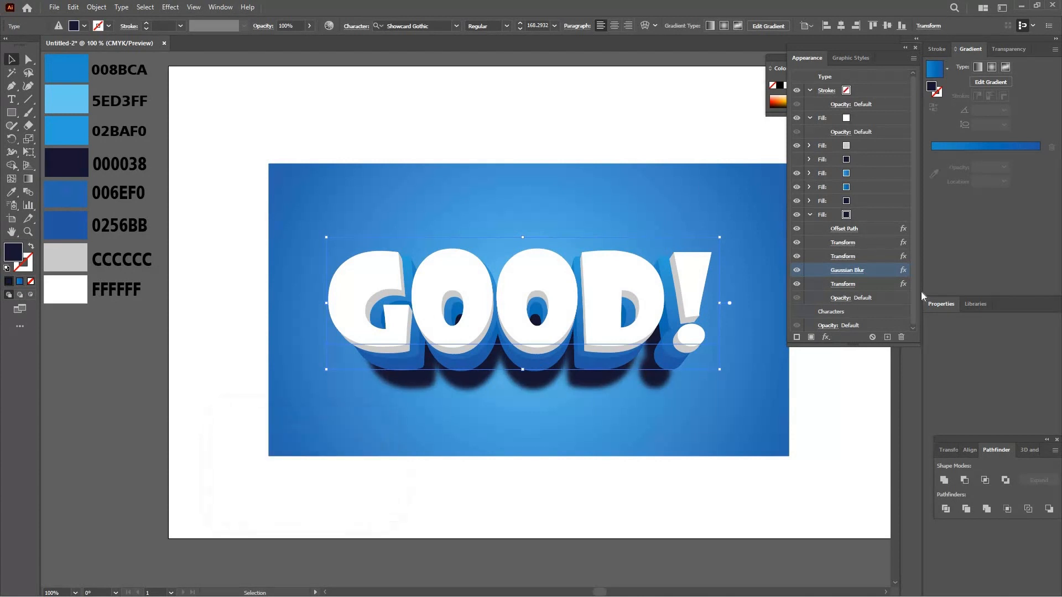
pyautogui.click(858, 410)
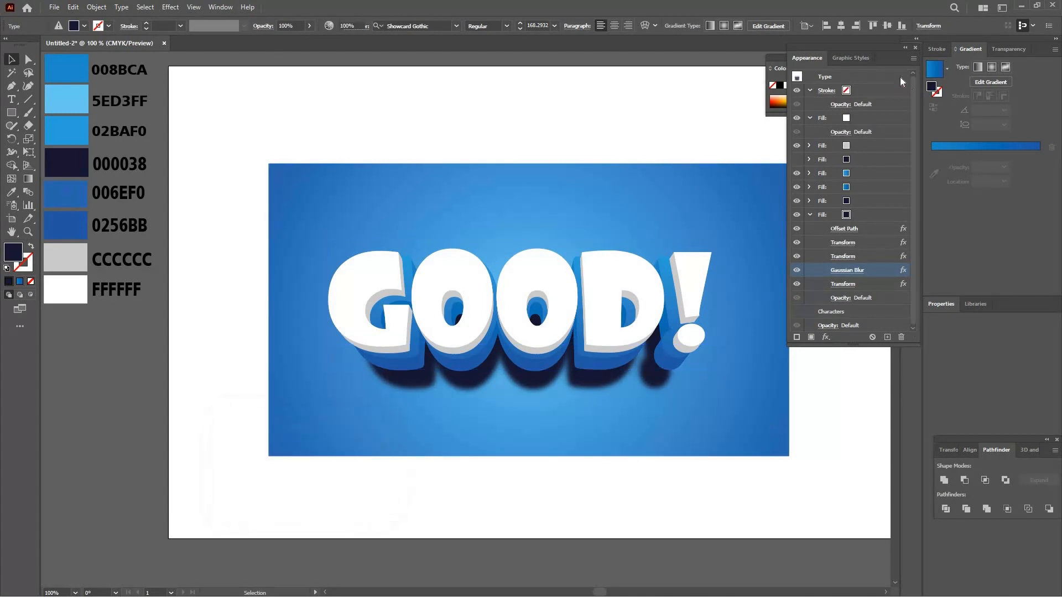
# Set the lowest dark fill's opacity to 50% and its blending mode to Multiply
pyautogui.click(809, 215)
pyautogui.click(892, 218)
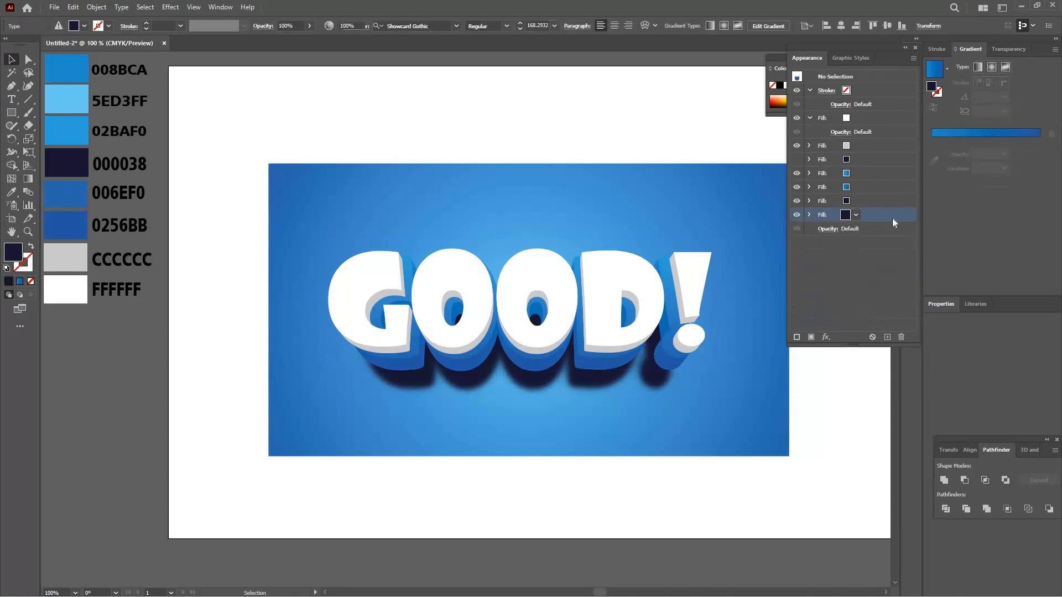
pyautogui.click(808, 215)
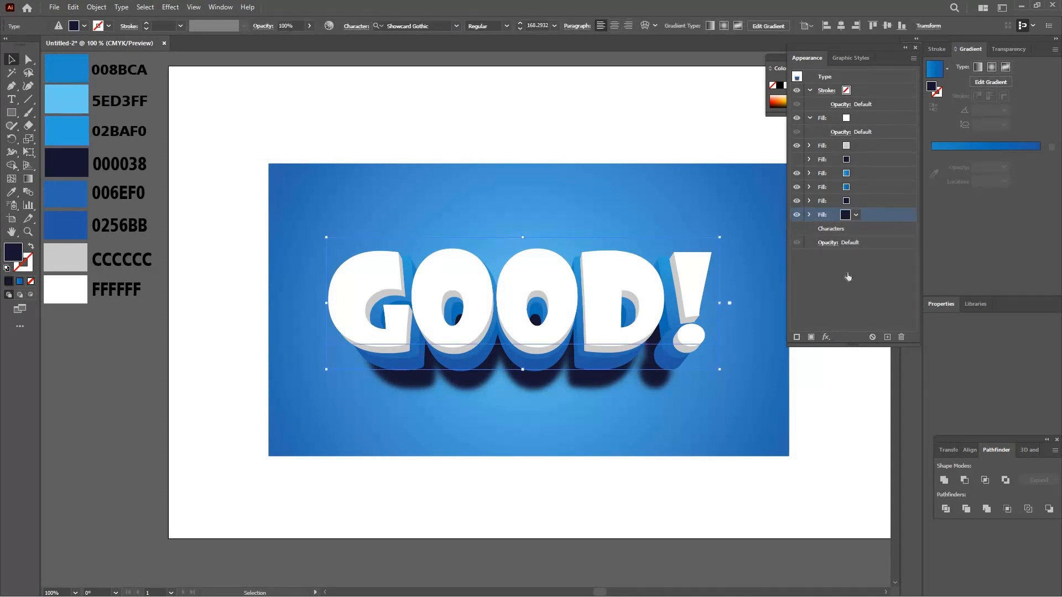
pyautogui.click(840, 312)
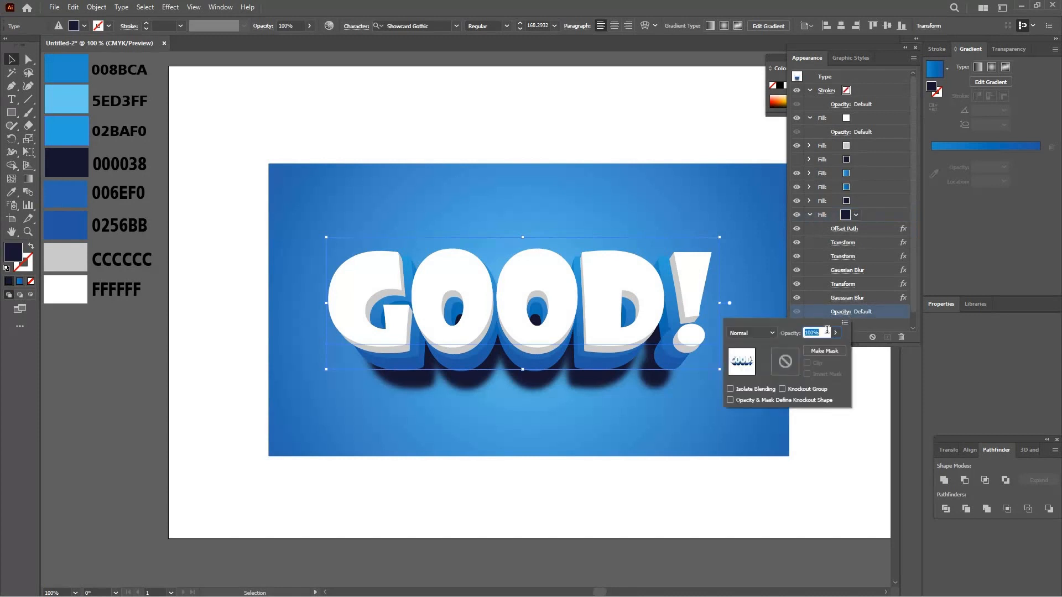
pyautogui.write('50')
pyautogui.click(773, 333)
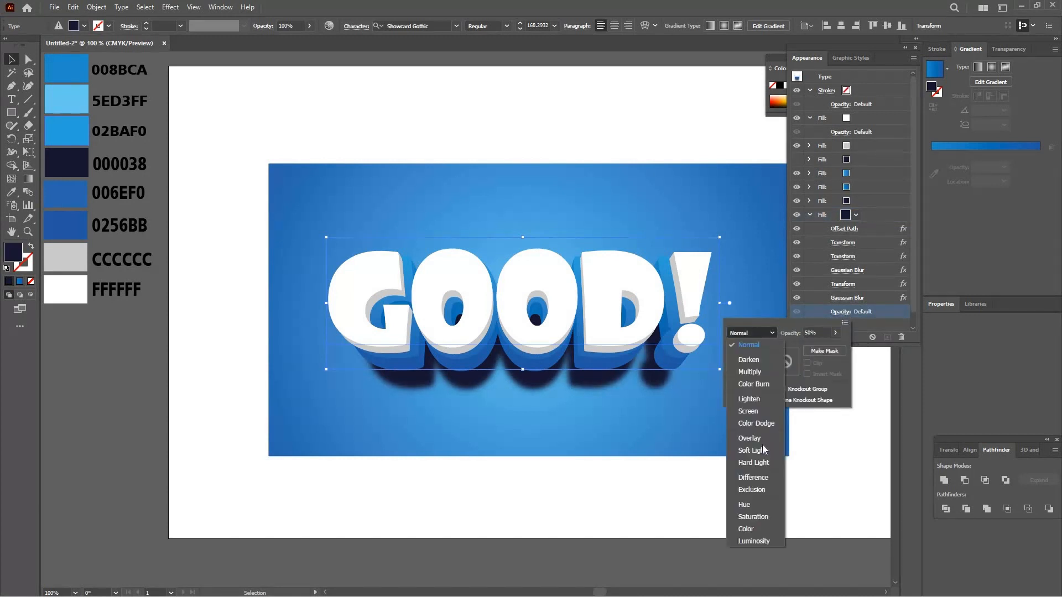
pyautogui.click(764, 371)
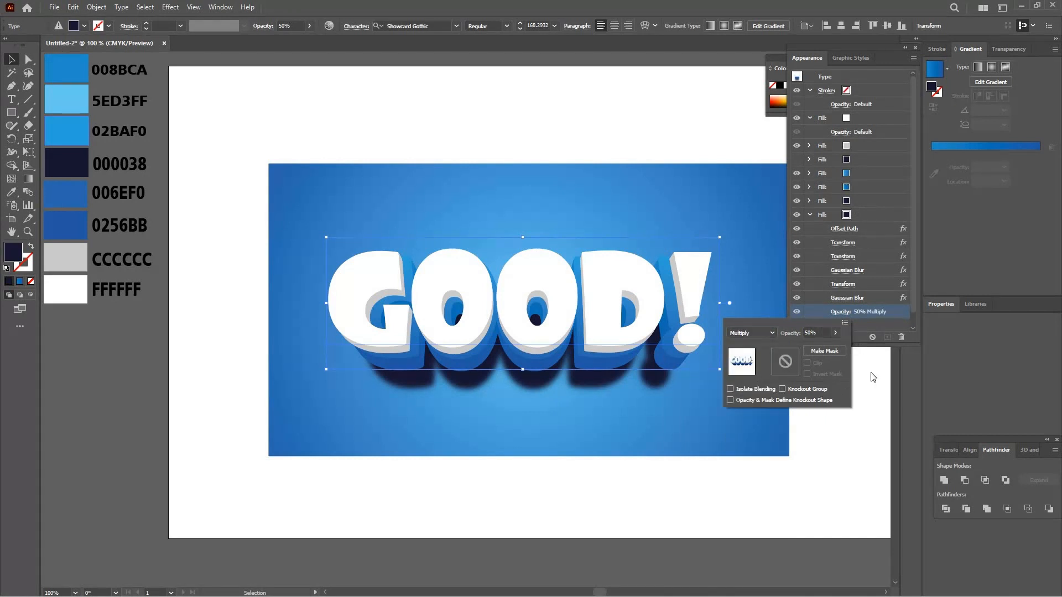
# Set the radius of the lowest dark fill's first Gaussian Blur to 38.6809 pixels and collapse that fill's effects
pyautogui.click(891, 310)
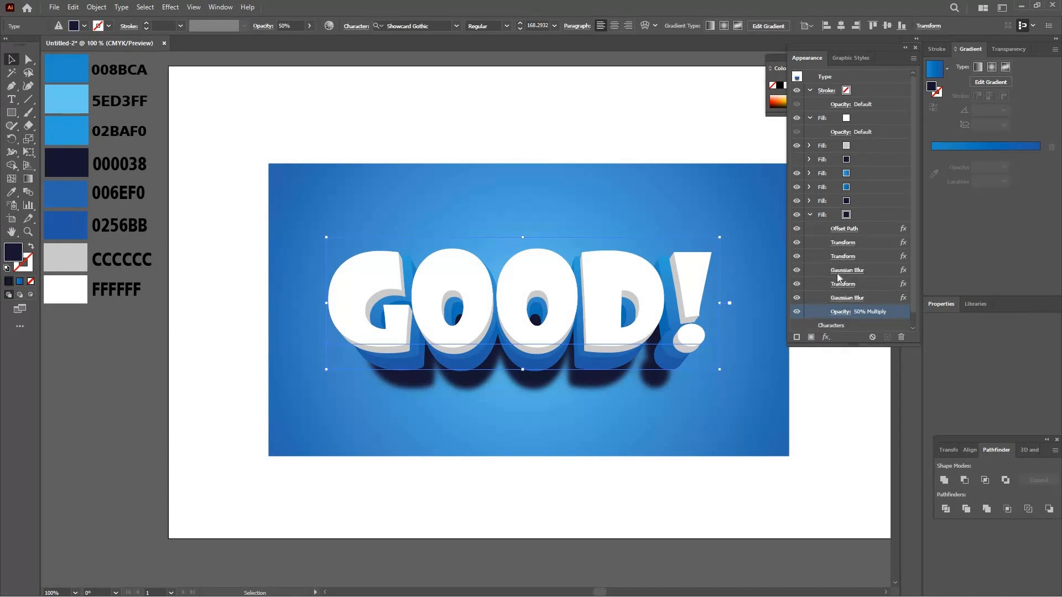
pyautogui.moveTo(292, 446)
pyautogui.mouseDown()
pyautogui.moveTo(306, 447)
pyautogui.moveTo(292, 446)
pyautogui.mouseUp()
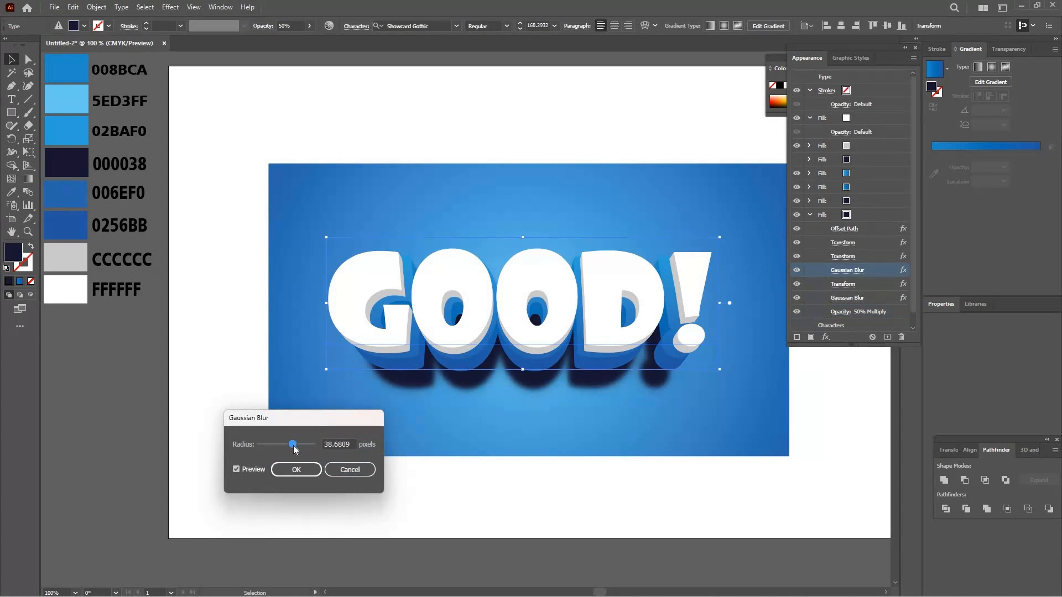
pyautogui.click(297, 470)
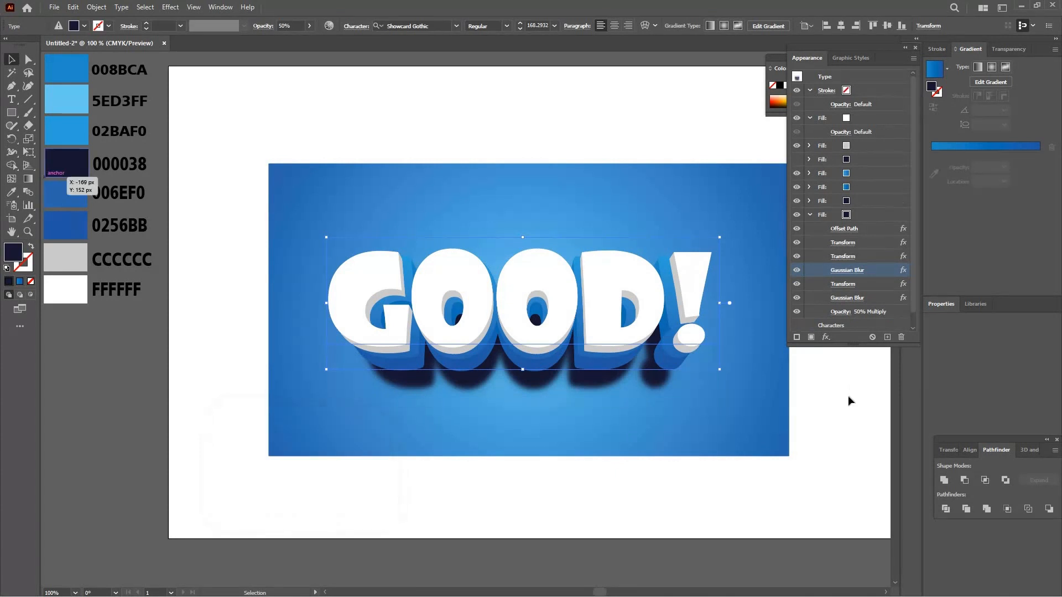
pyautogui.click(810, 215)
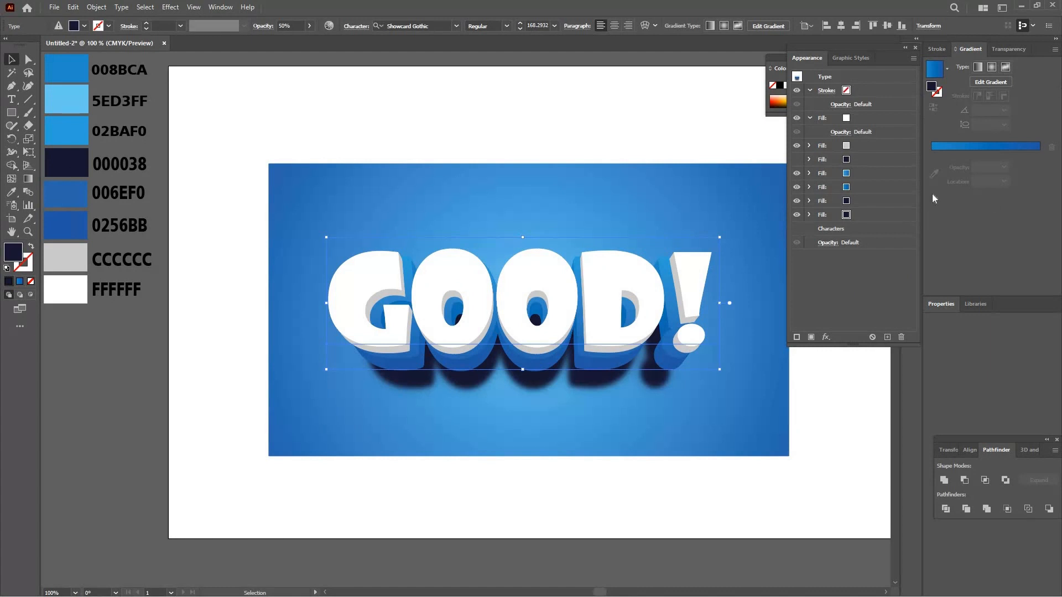
# Set the opacity of the upper of the two lowest dark fills to 50% and collapse its effects
pyautogui.click(863, 201)
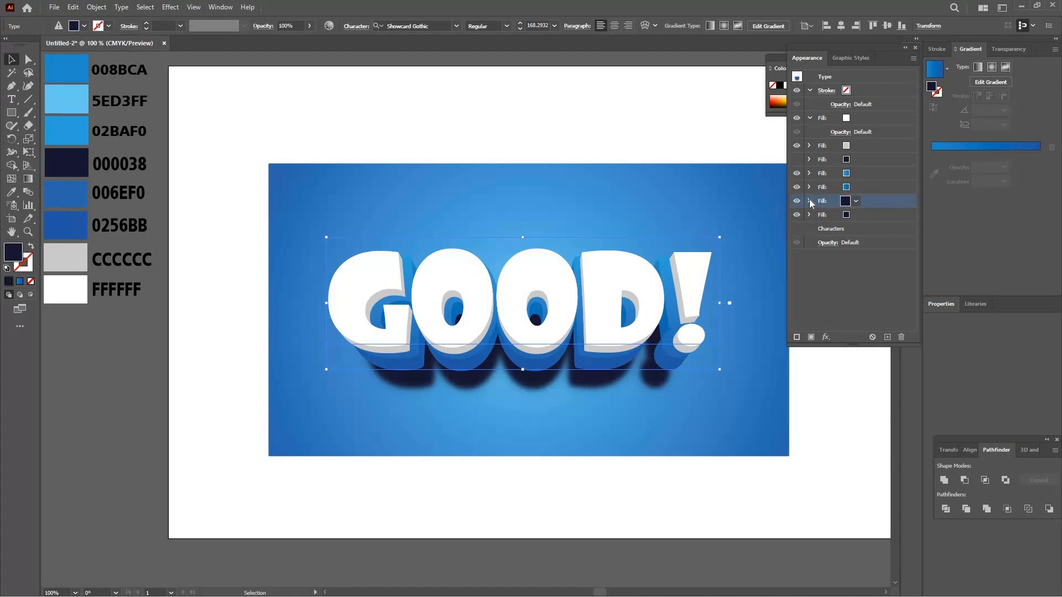
pyautogui.click(811, 202)
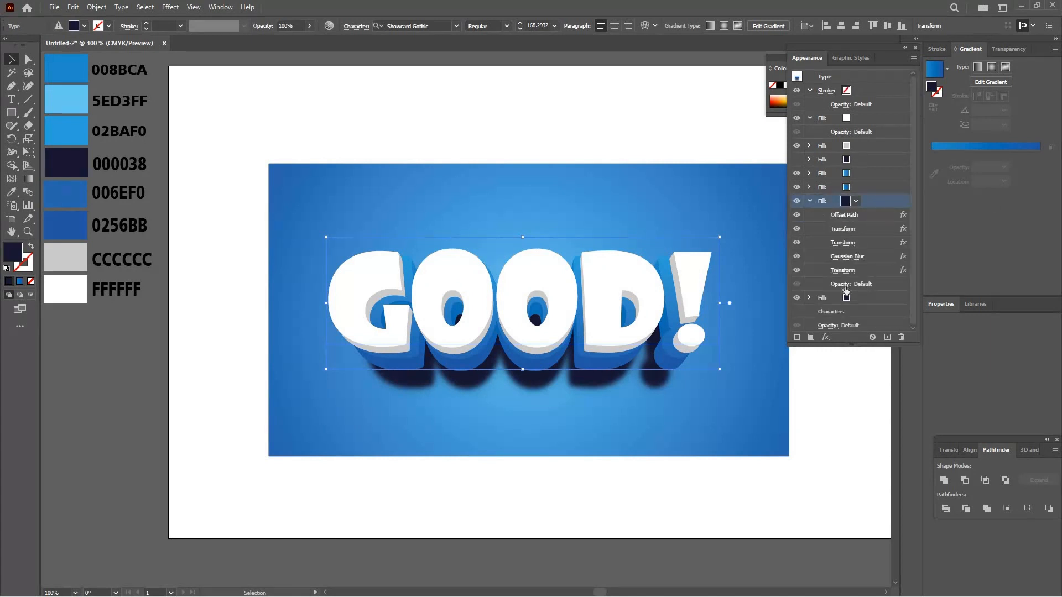
pyautogui.click(845, 286)
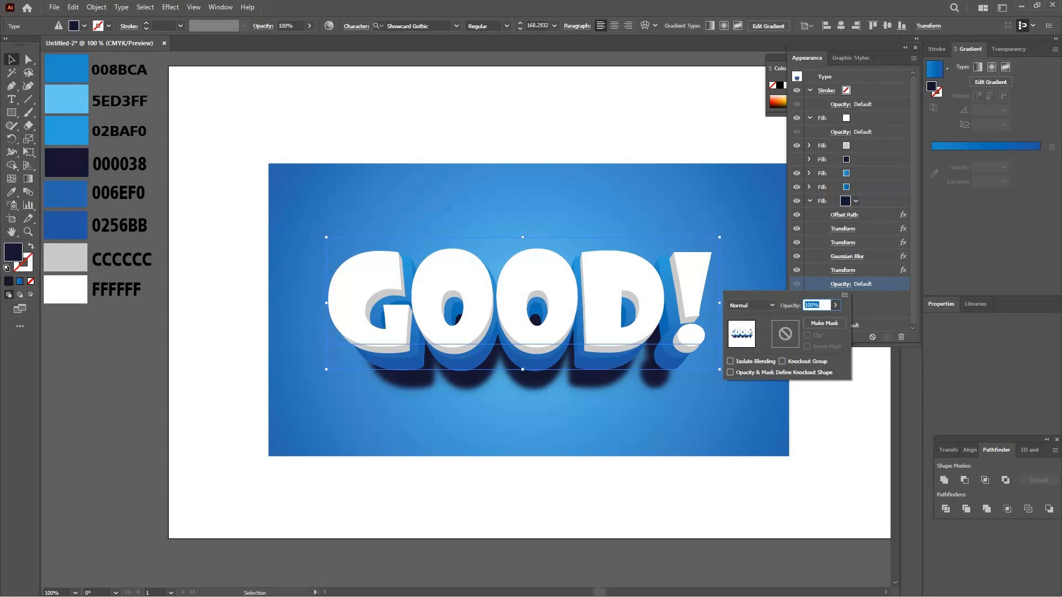
pyautogui.write('50')
pyautogui.press('Return')
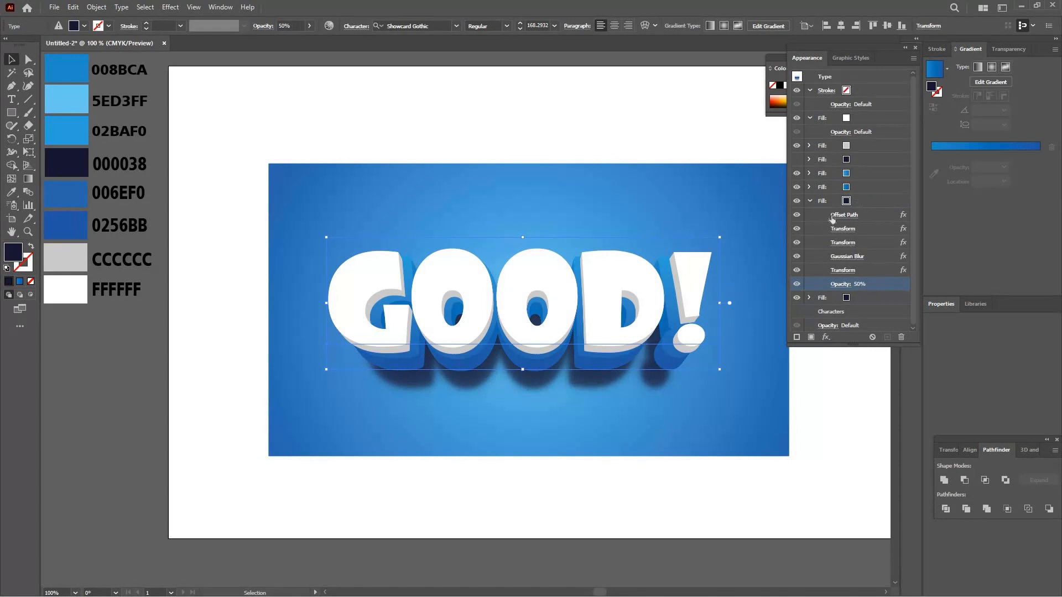
pyautogui.click(811, 200)
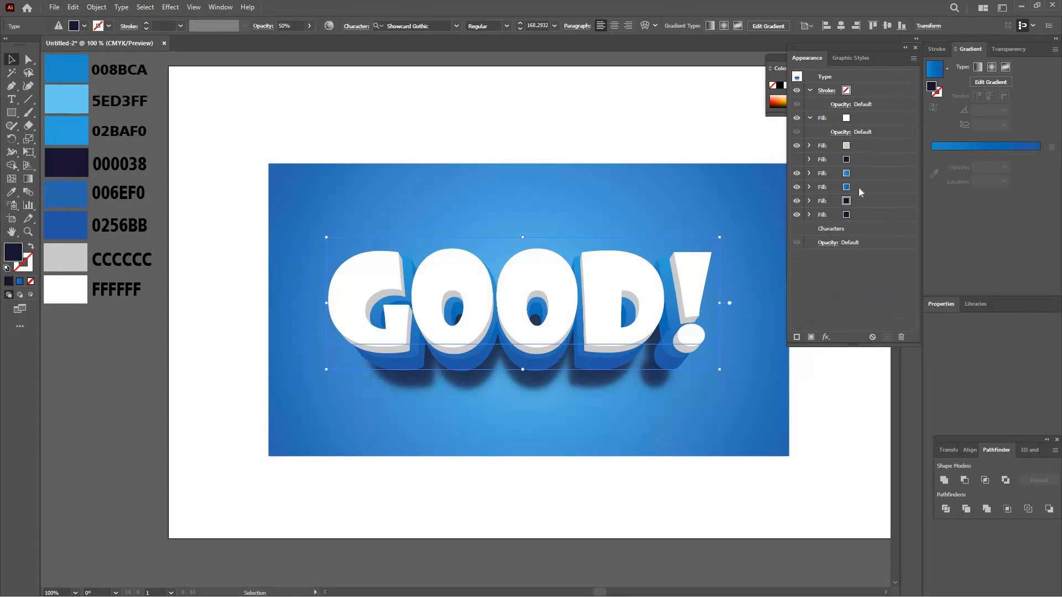
# Add an Inner Glow effect to the lower blue gradient fill and set its mode to Overlay
pyautogui.click(858, 187)
pyautogui.click(826, 338)
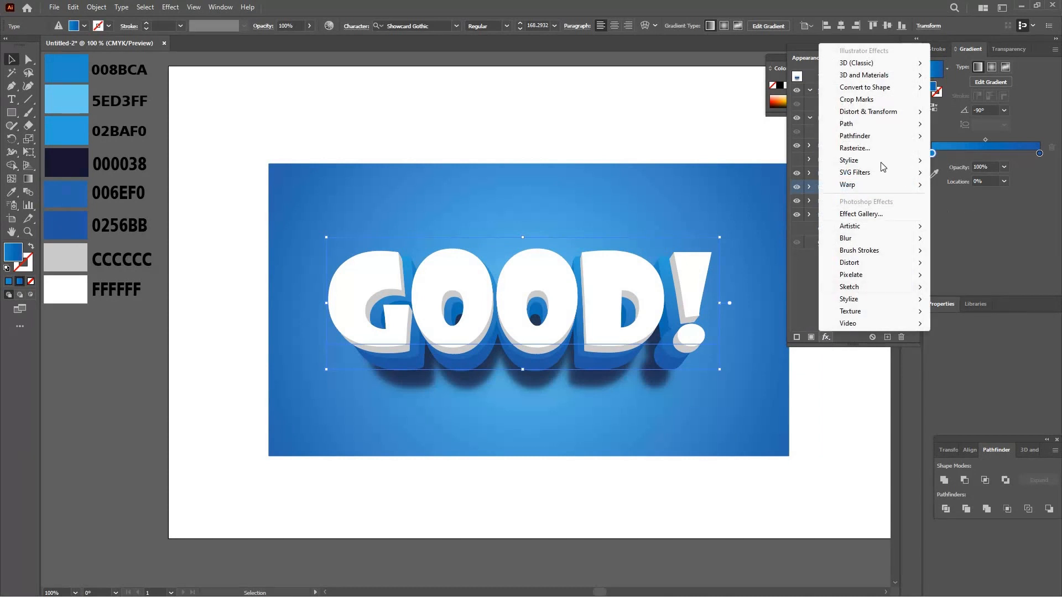
pyautogui.moveTo(885, 161)
pyautogui.click(950, 187)
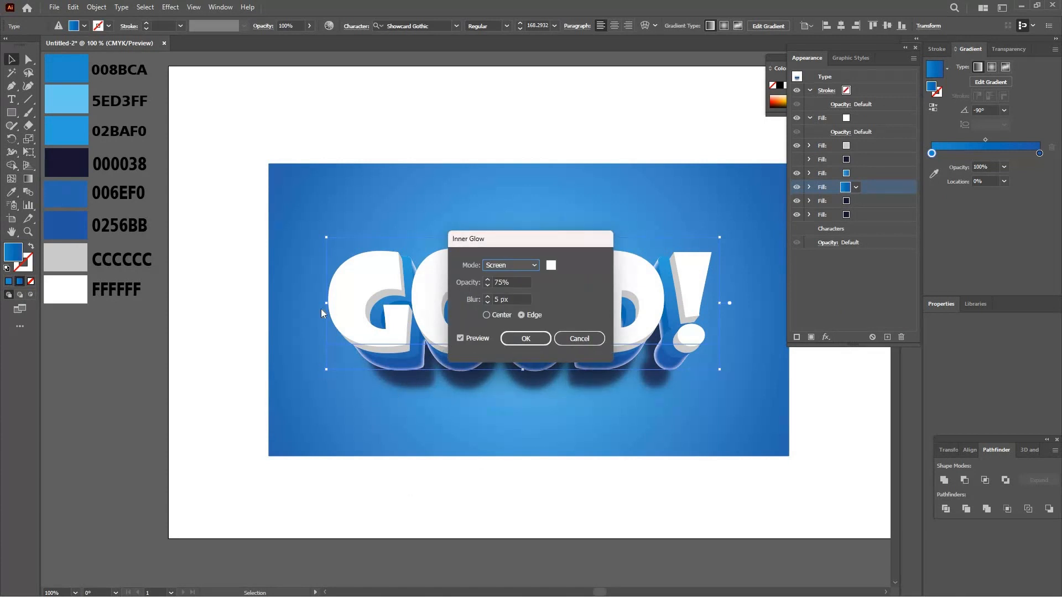
pyautogui.click(524, 266)
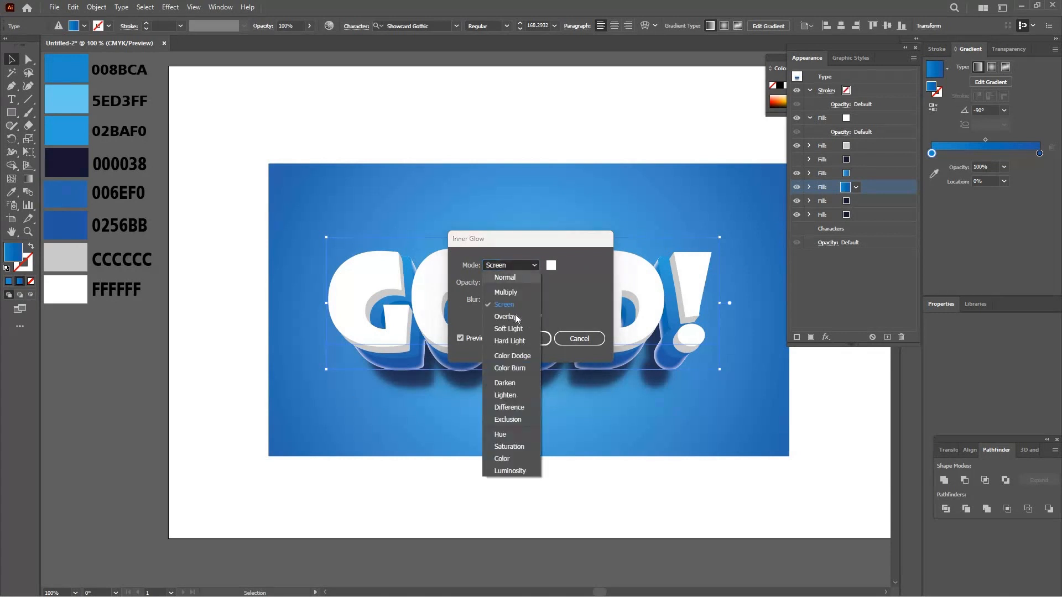
pyautogui.click(520, 287)
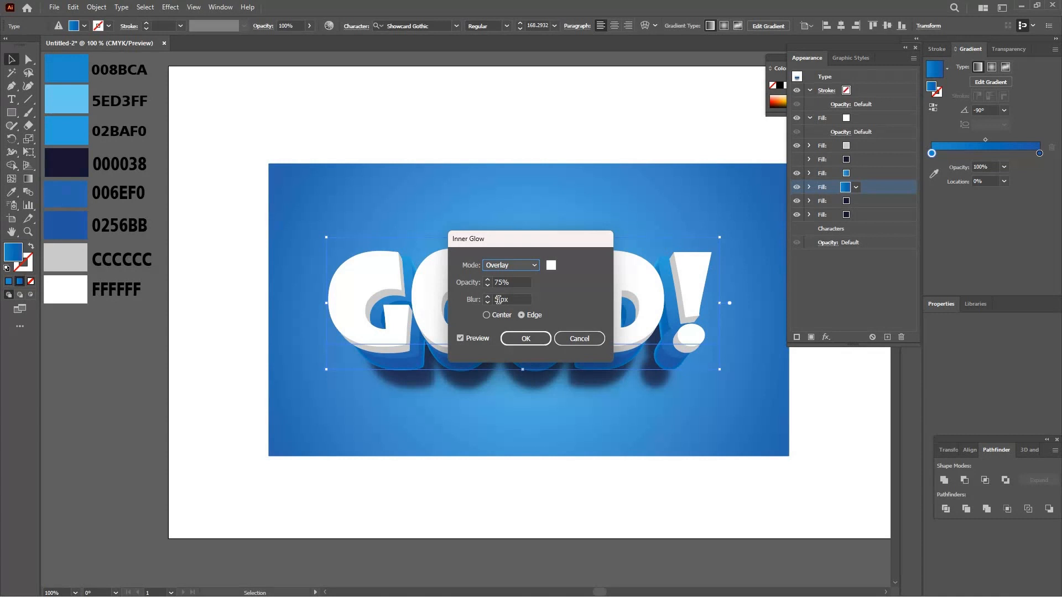
# Set the Inner Glow's blur to 25 px and its colour to 000038, apply it and deselect the text
pyautogui.doubleClick(498, 299)
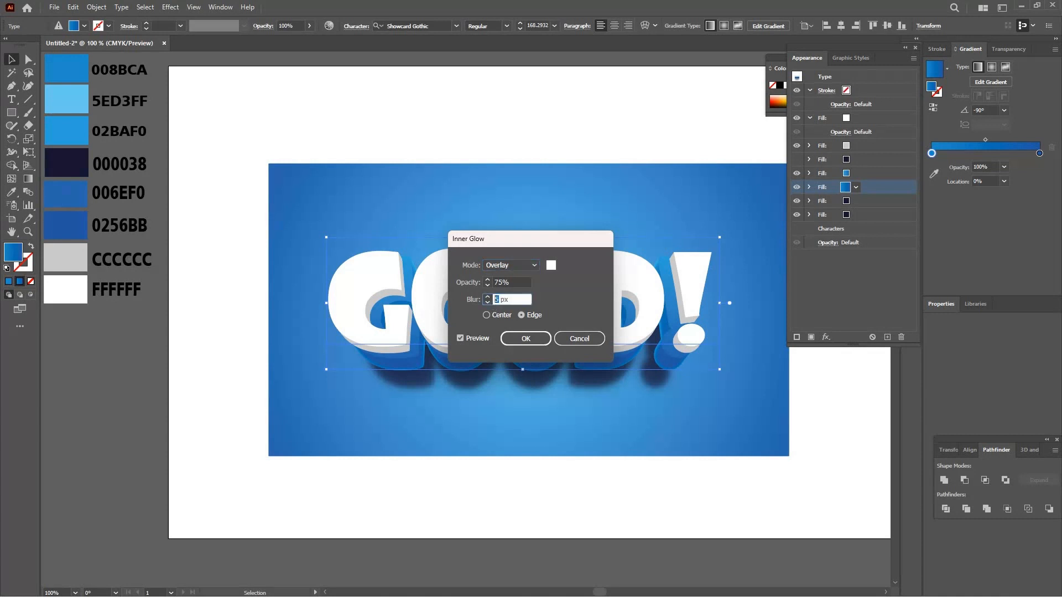
pyautogui.write('25')
pyautogui.click(551, 267)
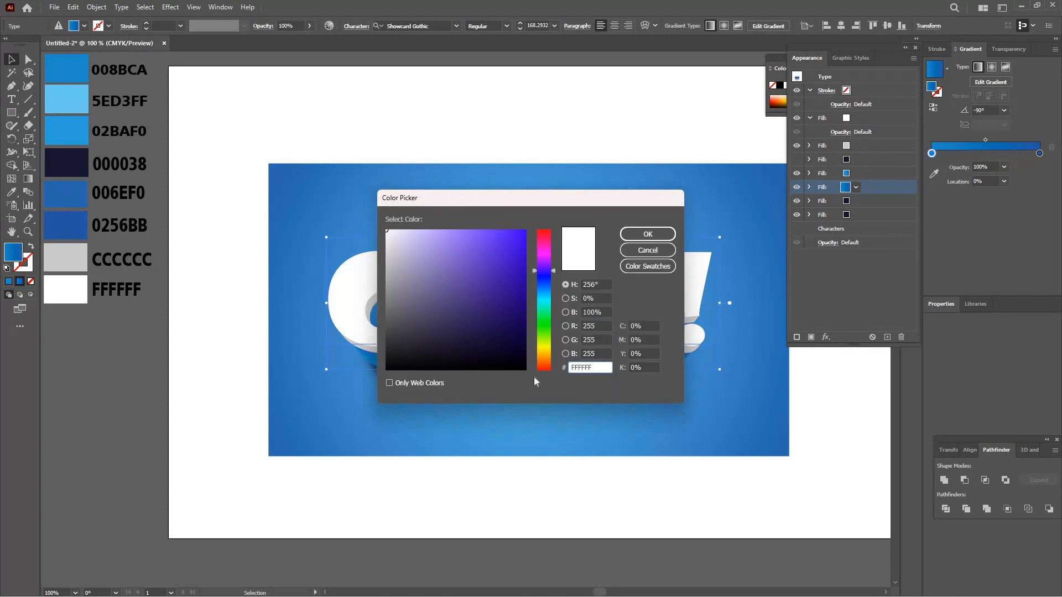
pyautogui.write('000038')
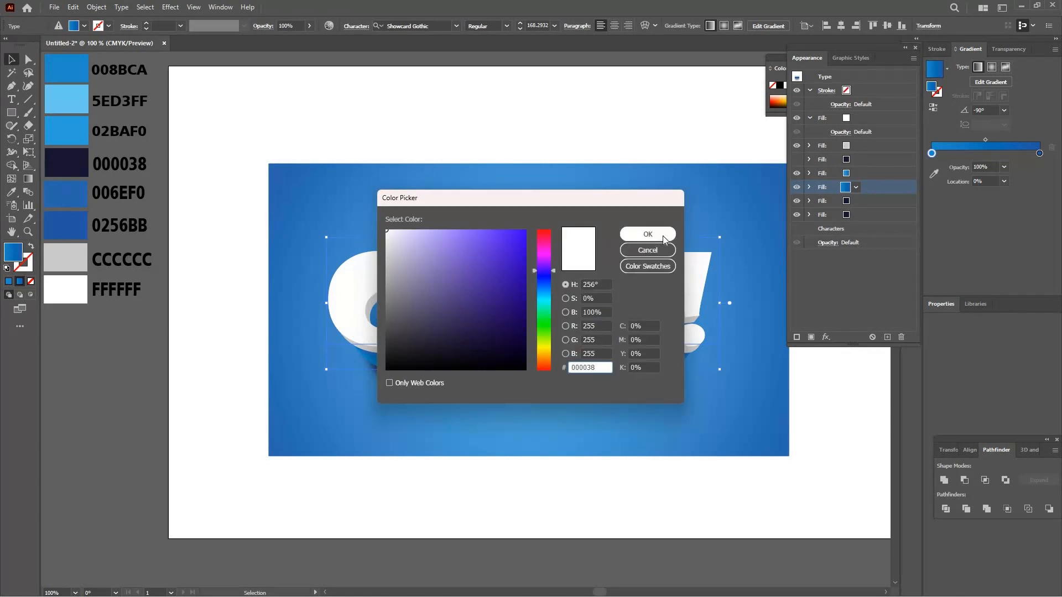
pyautogui.click(663, 237)
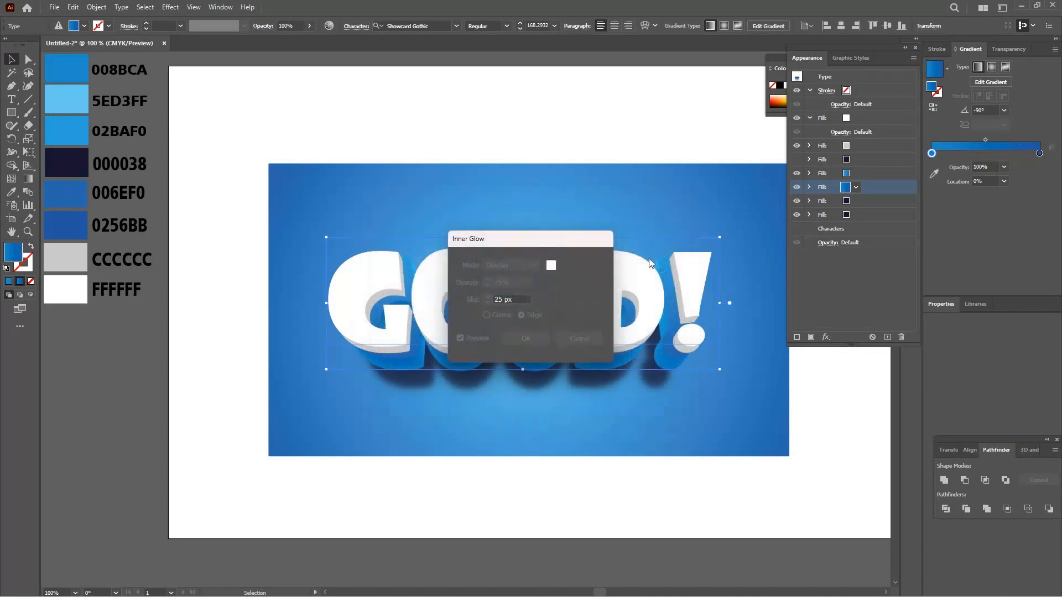
pyautogui.click(532, 340)
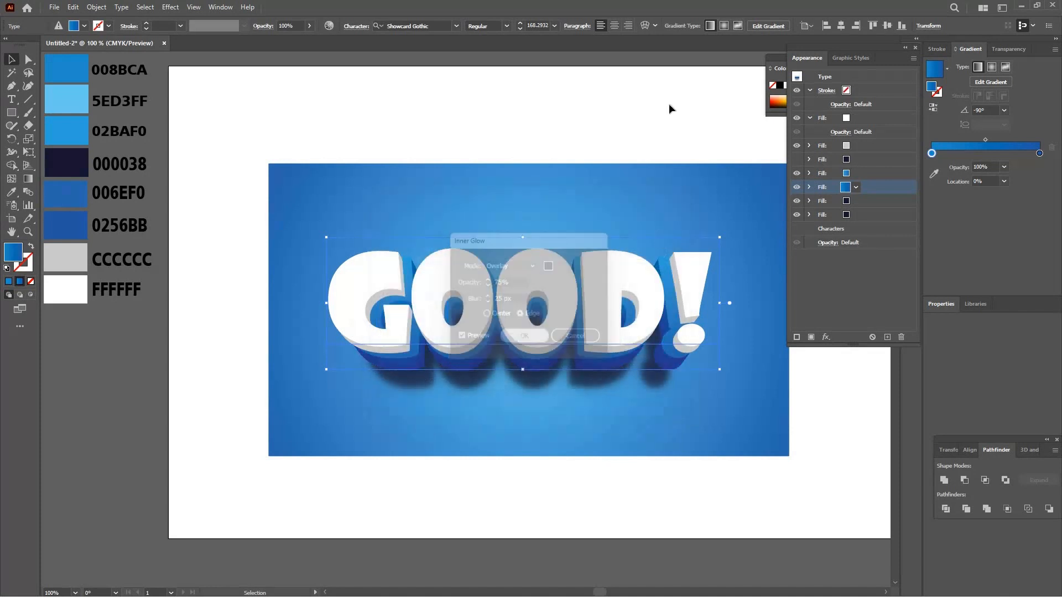
pyautogui.click(692, 185)
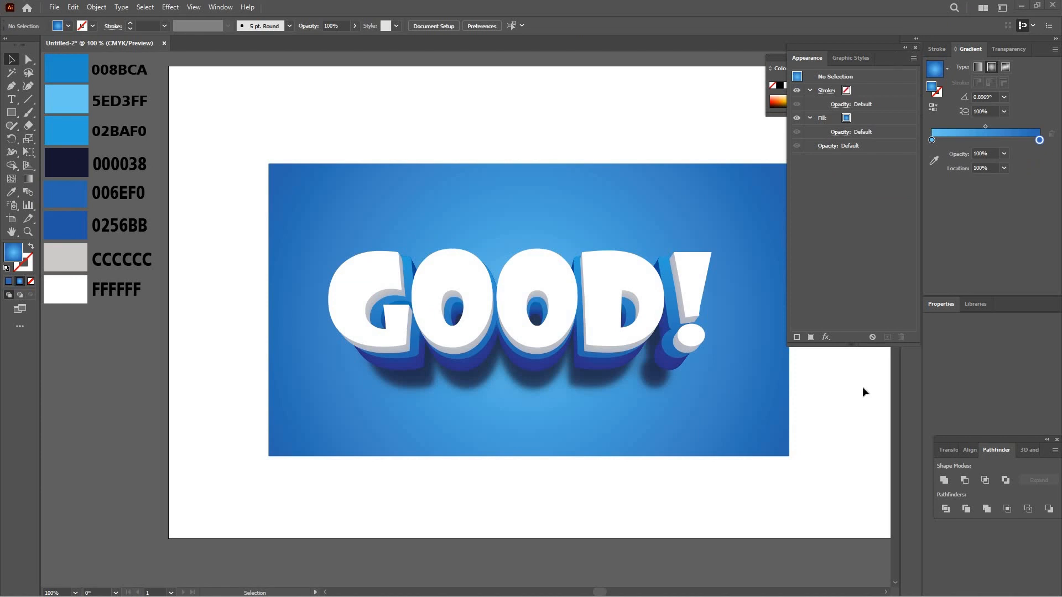
# Select the "GOOD!" text again and close the floating Appearance and Color panels
pyautogui.click(685, 298)
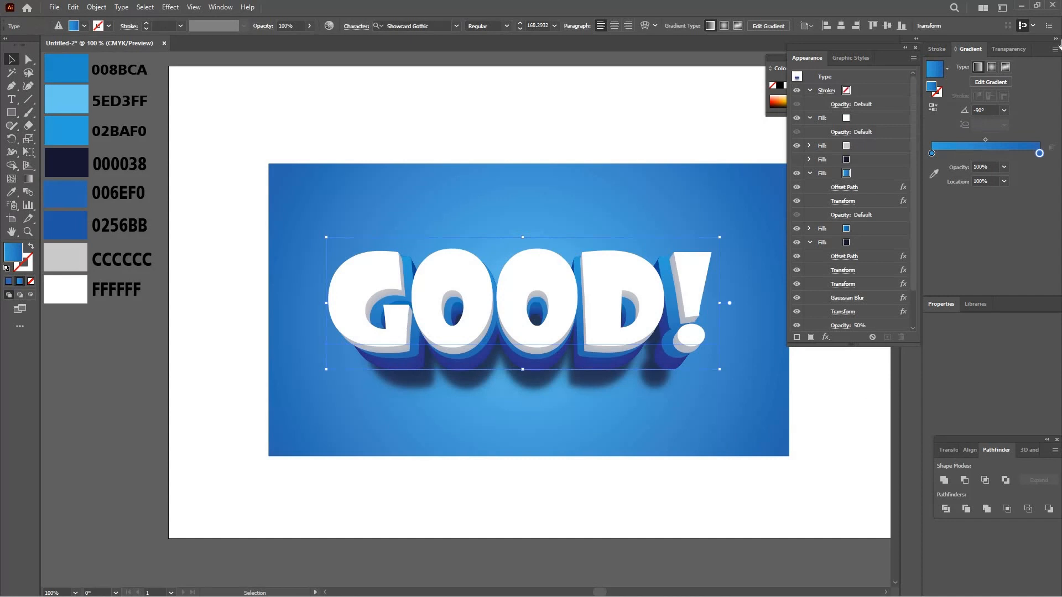
pyautogui.click(915, 48)
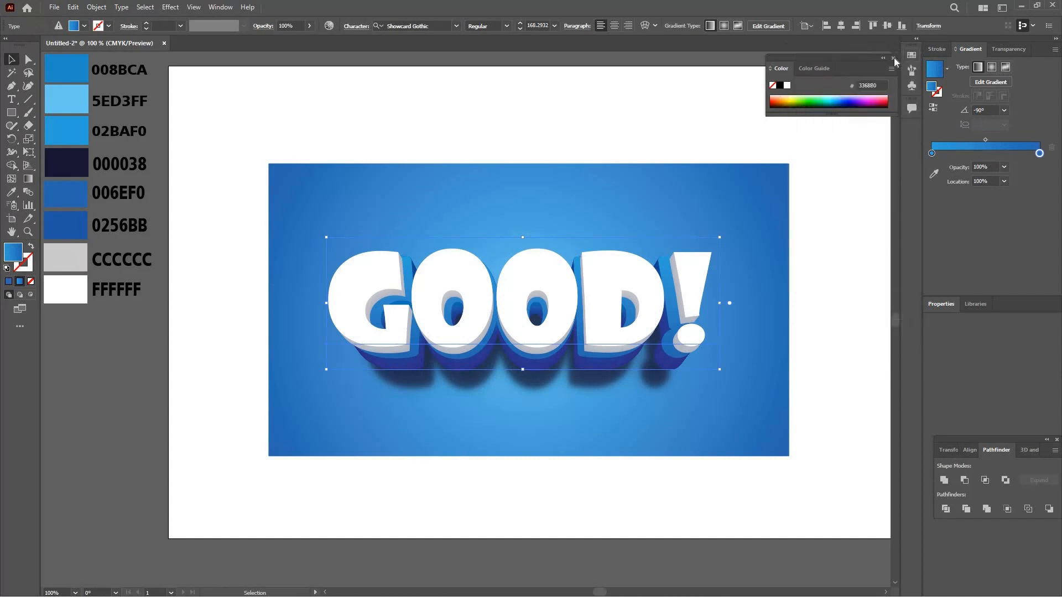
pyautogui.click(894, 57)
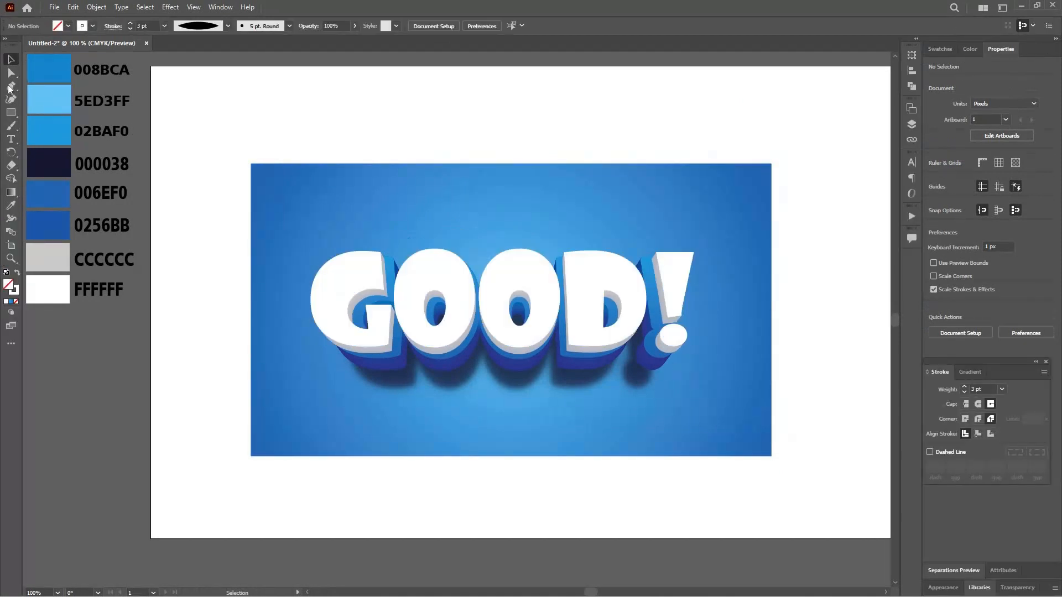
# Draw an upward-curving smile path about 218 px wide below the "GOOD!" text with the Pen tool
pyautogui.click(11, 85)
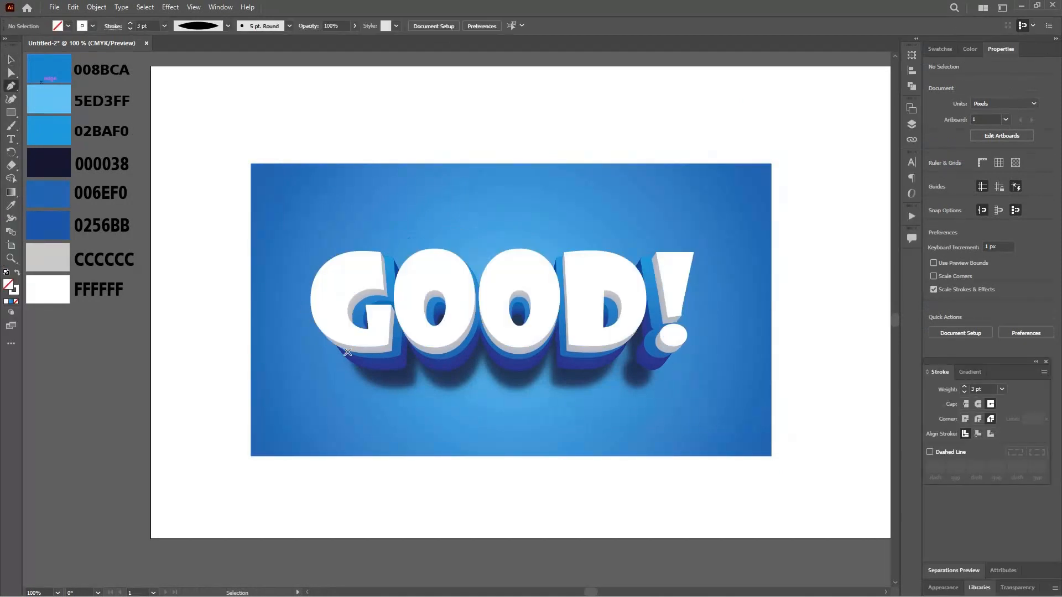
pyautogui.click(428, 413)
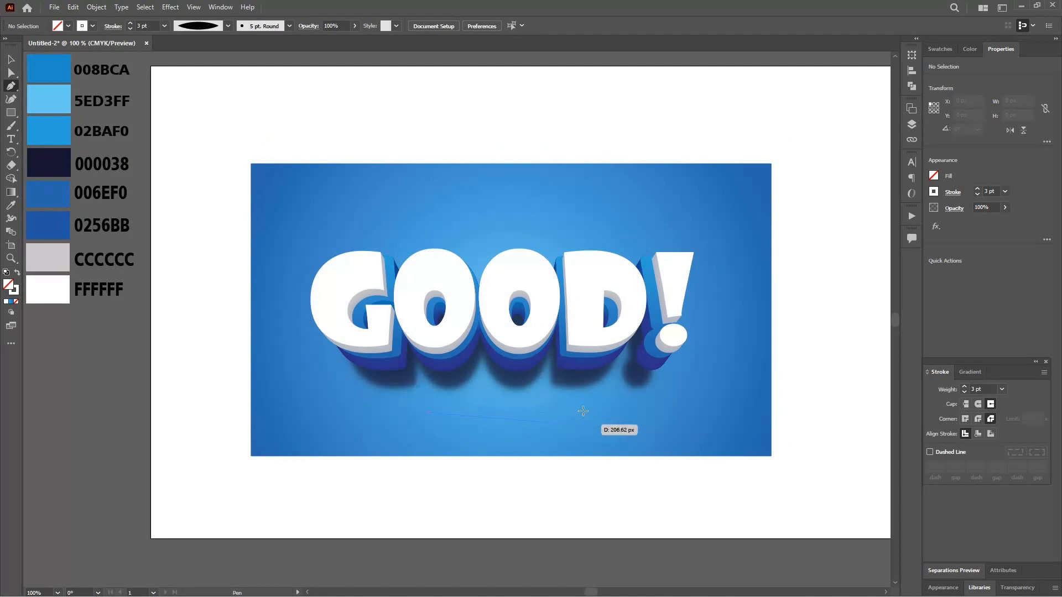
pyautogui.click(587, 412)
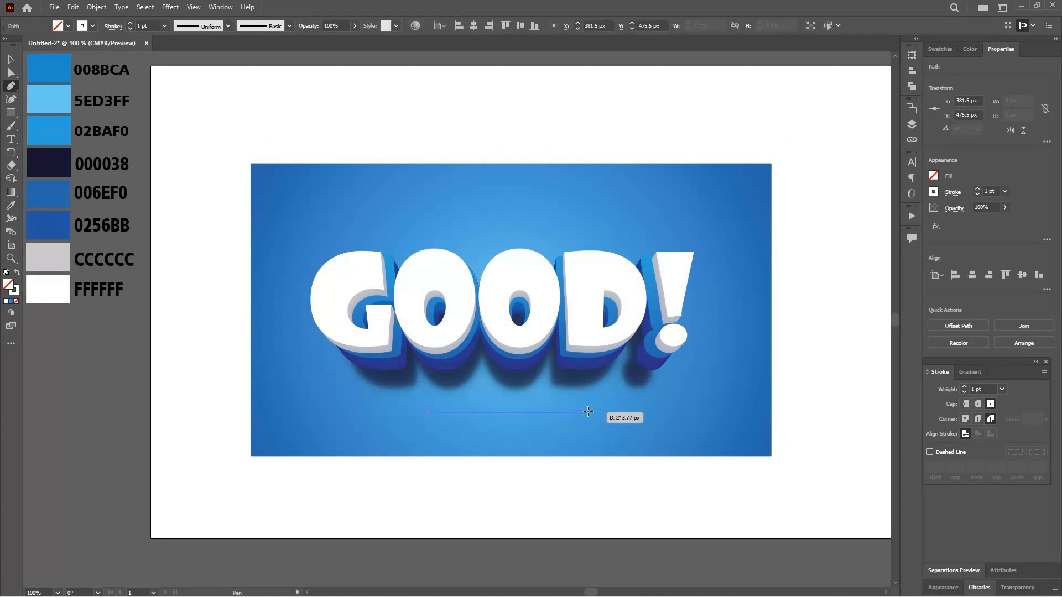
pyautogui.moveTo(602, 371); pyautogui.dragTo(671, 367)
# Give the smile curve a 14 pt stroke with the elliptical width profile that tapers at both ends
pyautogui.click(10, 58)
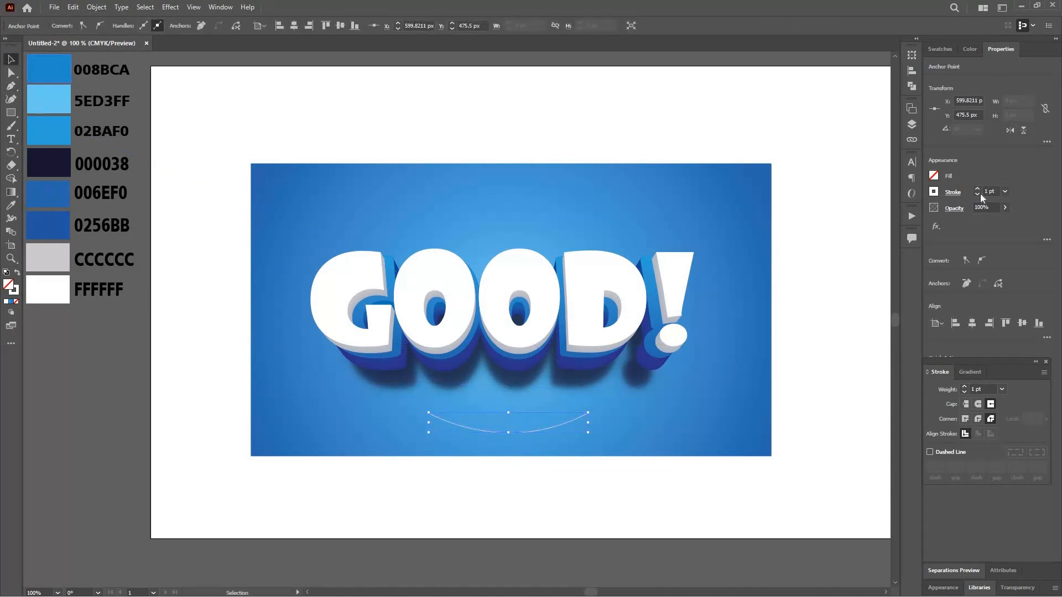
pyautogui.click(1006, 191)
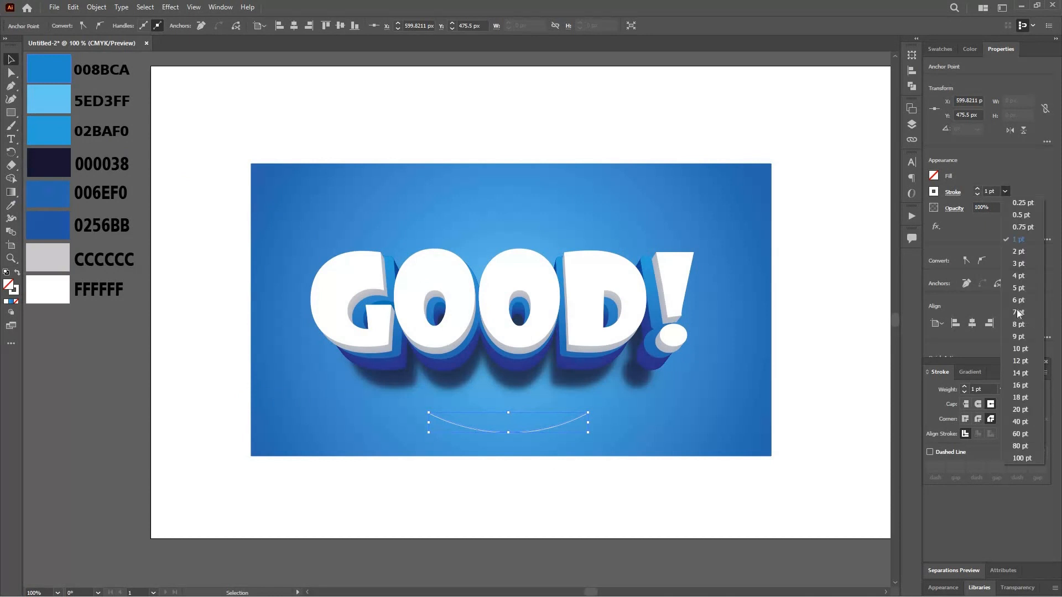
pyautogui.click(1021, 373)
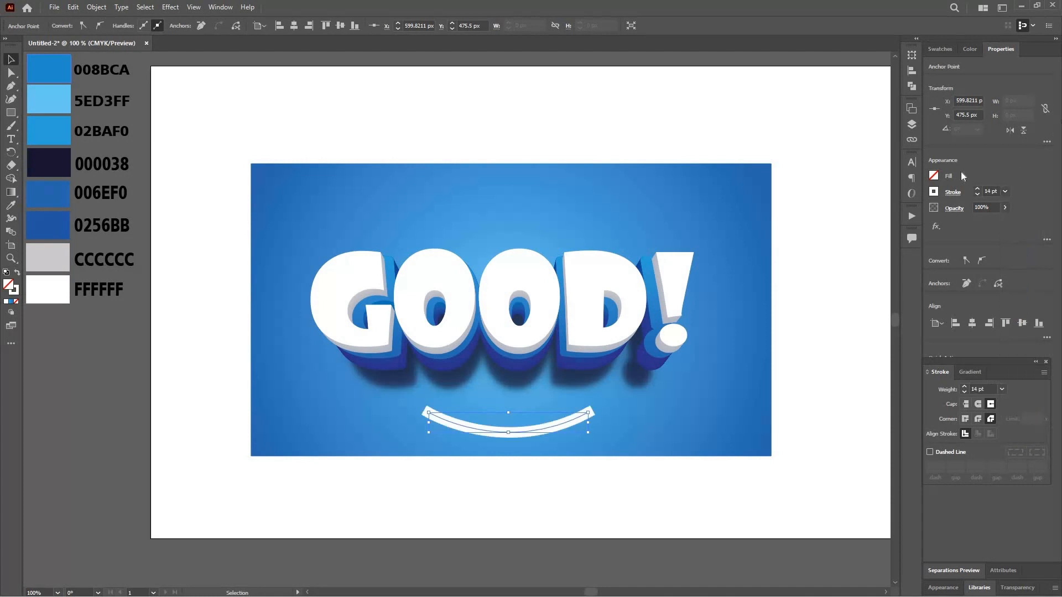
pyautogui.click(957, 210)
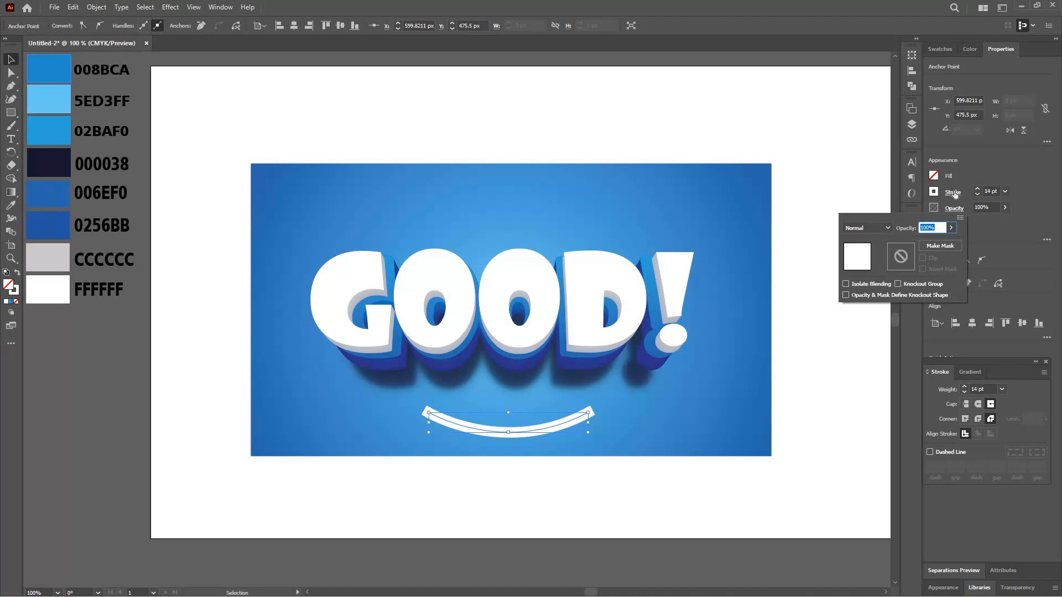
pyautogui.click(954, 193)
pyautogui.click(954, 193)
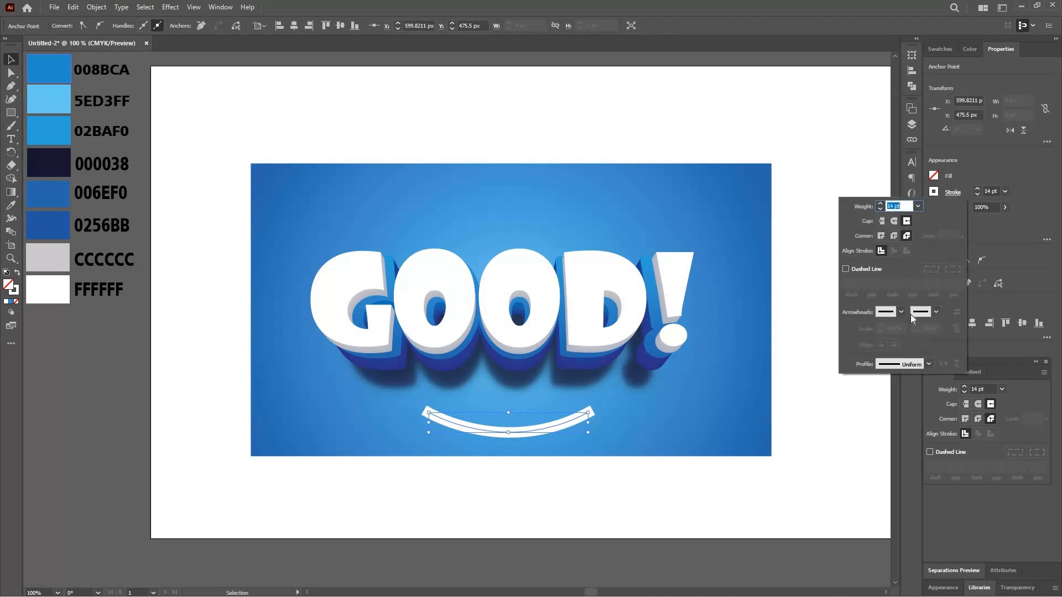
pyautogui.click(929, 364)
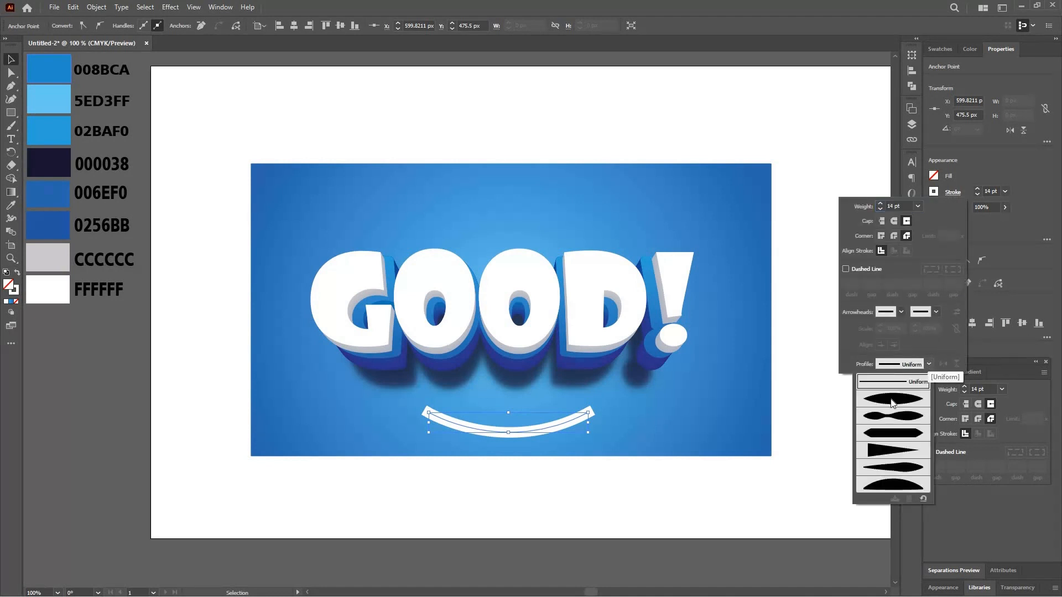
pyautogui.click(892, 403)
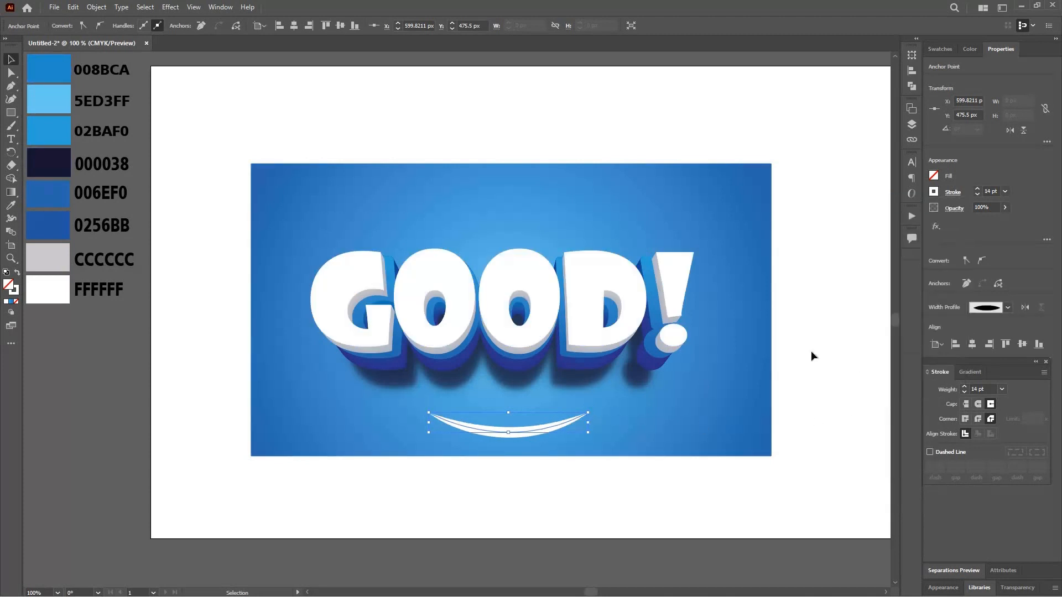
# Select the tapered smile curve and move it up about 8 px toward the text
pyautogui.click(554, 425)
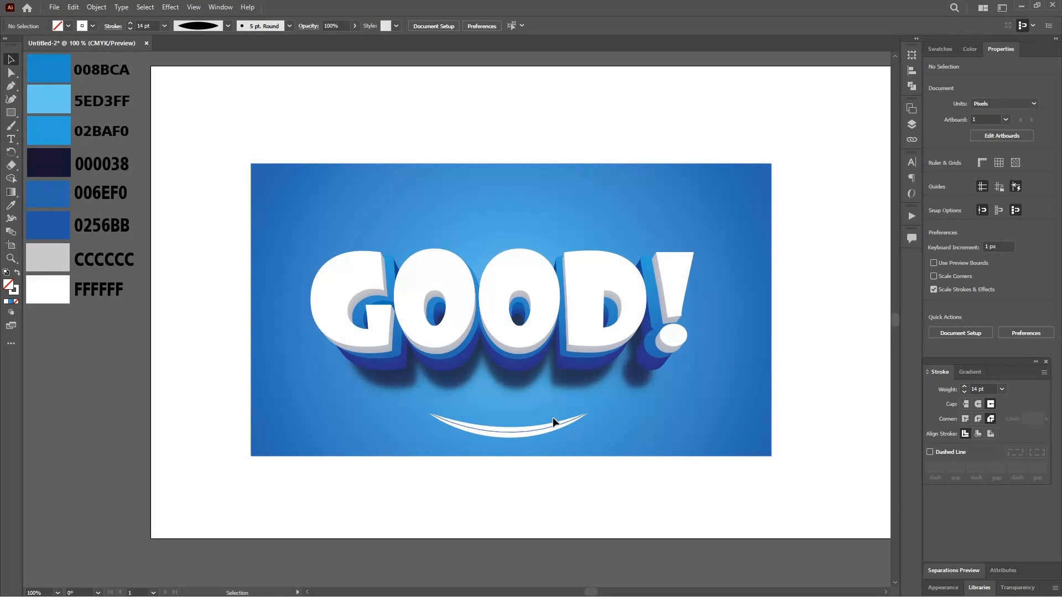
pyautogui.click(532, 423)
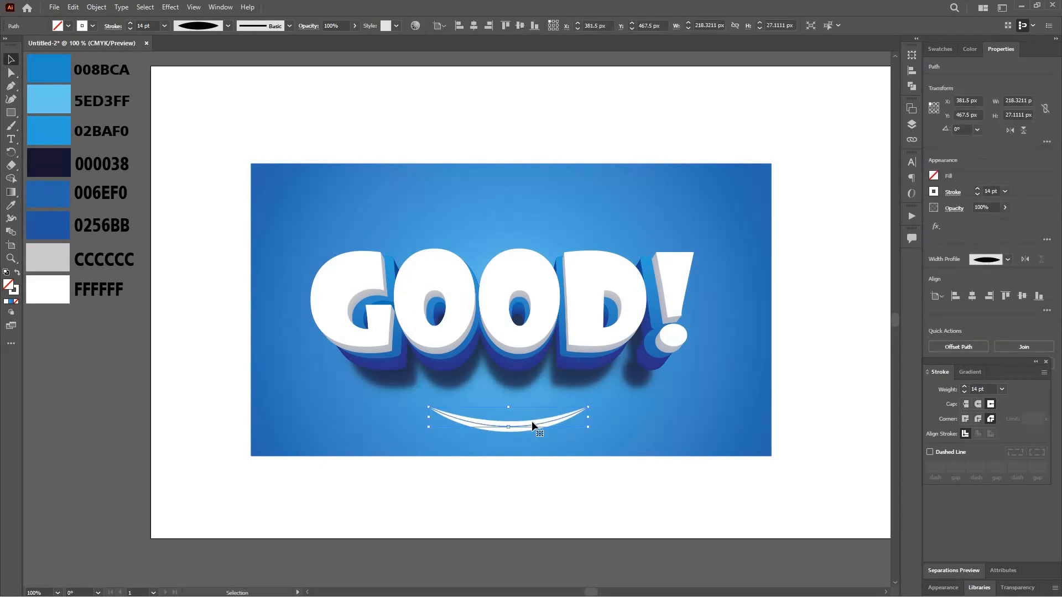